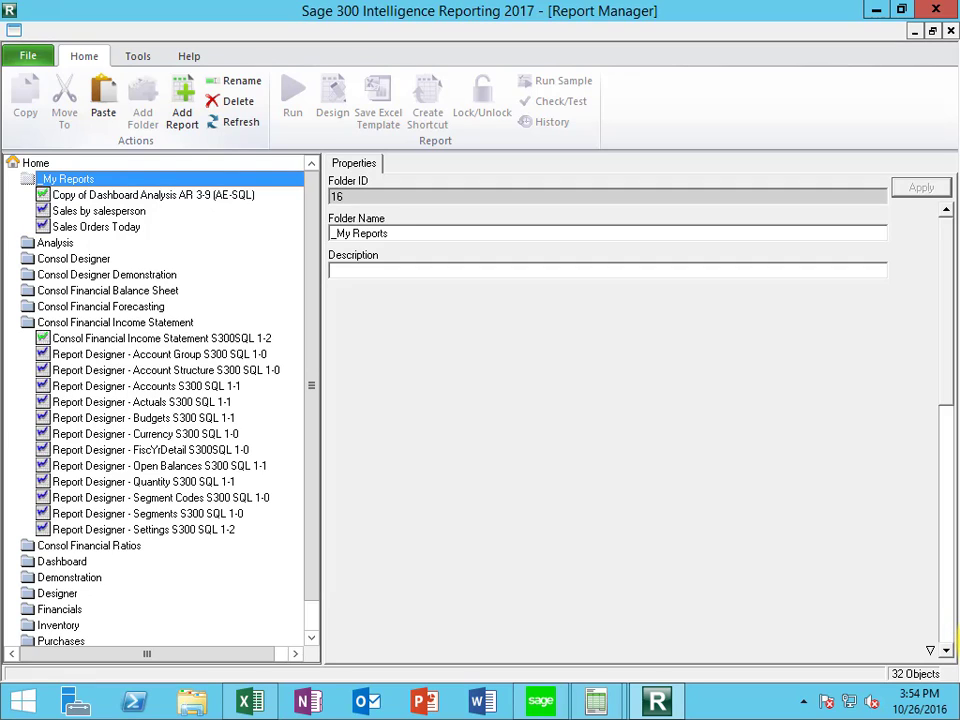
Copy the Consol Financial Income Statement S300SQL 1-2 report into the _My Reports folder
{"action": "left_click", "coordinate": [100, 323]}
{"action": "left_click", "coordinate": [90, 342]}
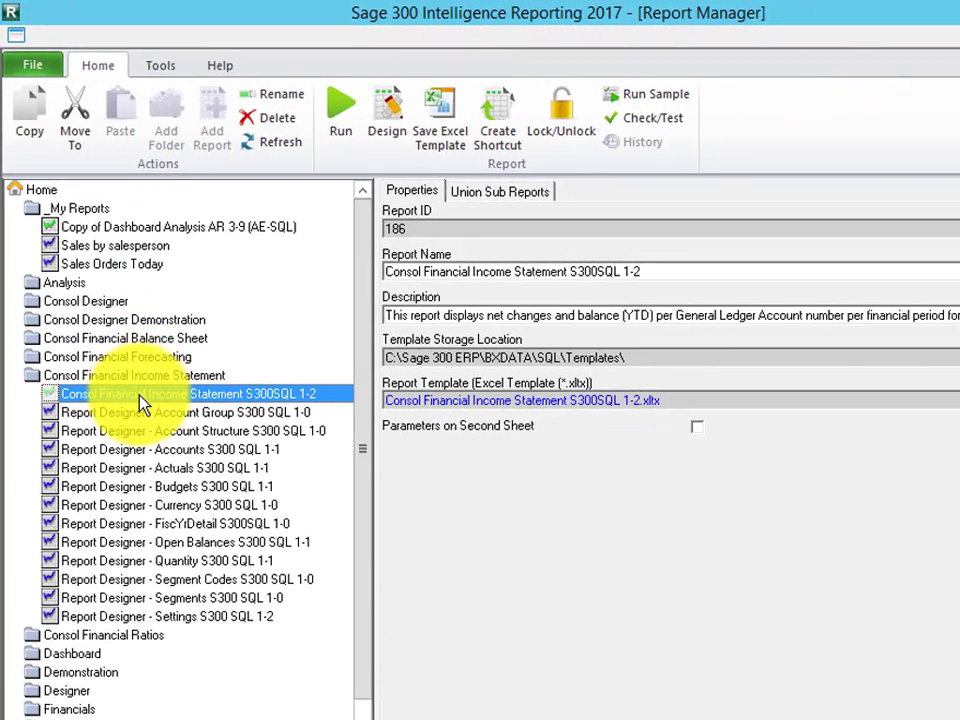
{"action": "right_click", "coordinate": [198, 566]}
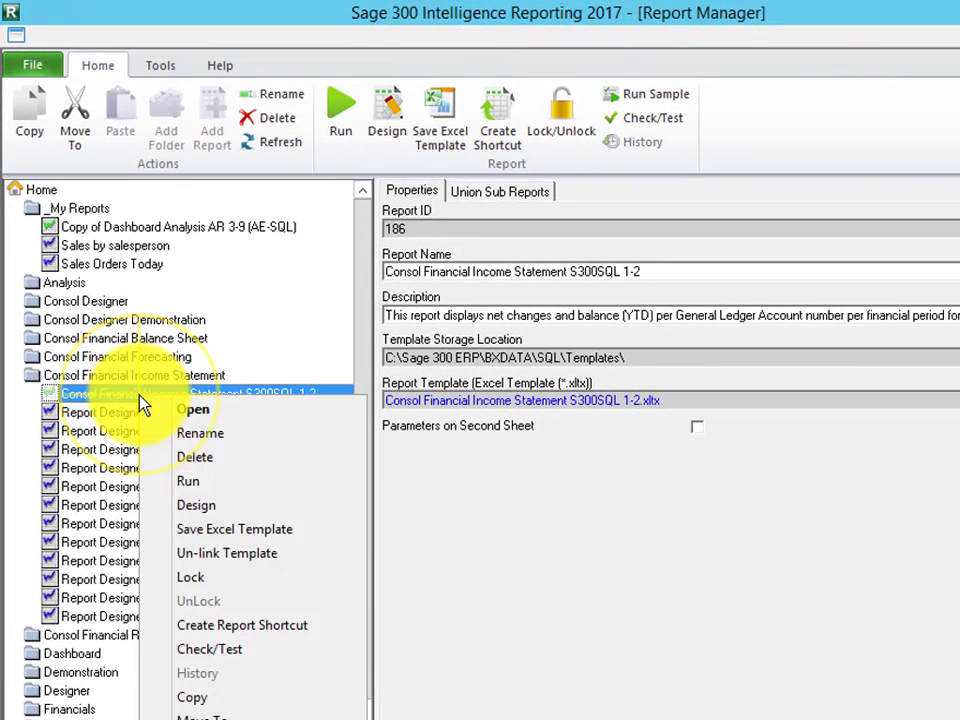
{"action": "left_click", "coordinate": [200, 697]}
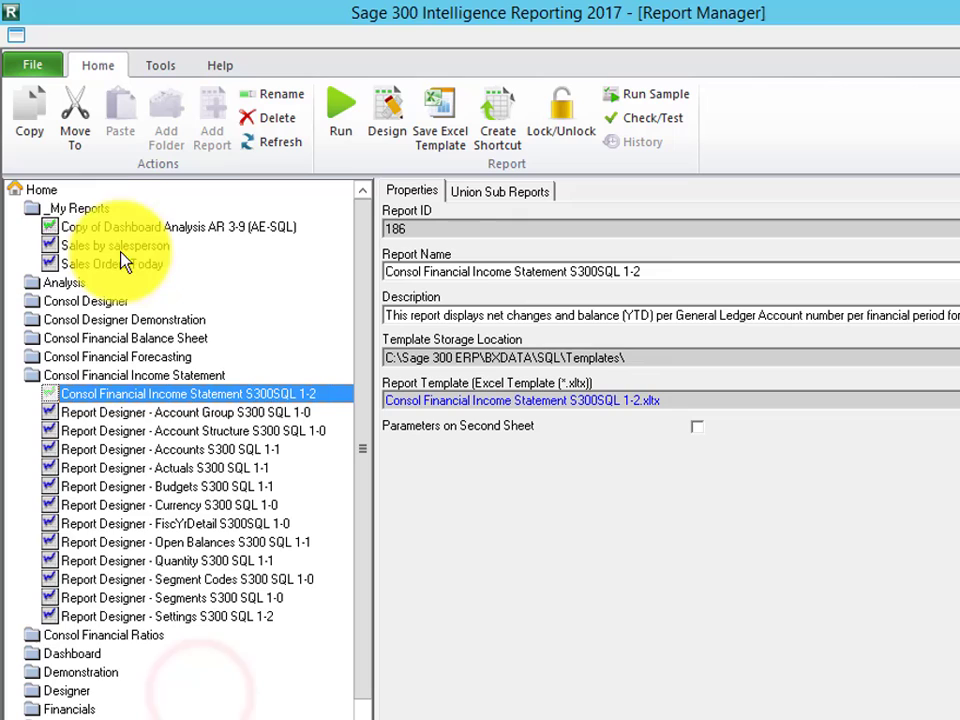
{"action": "left_click", "coordinate": [86, 210]}
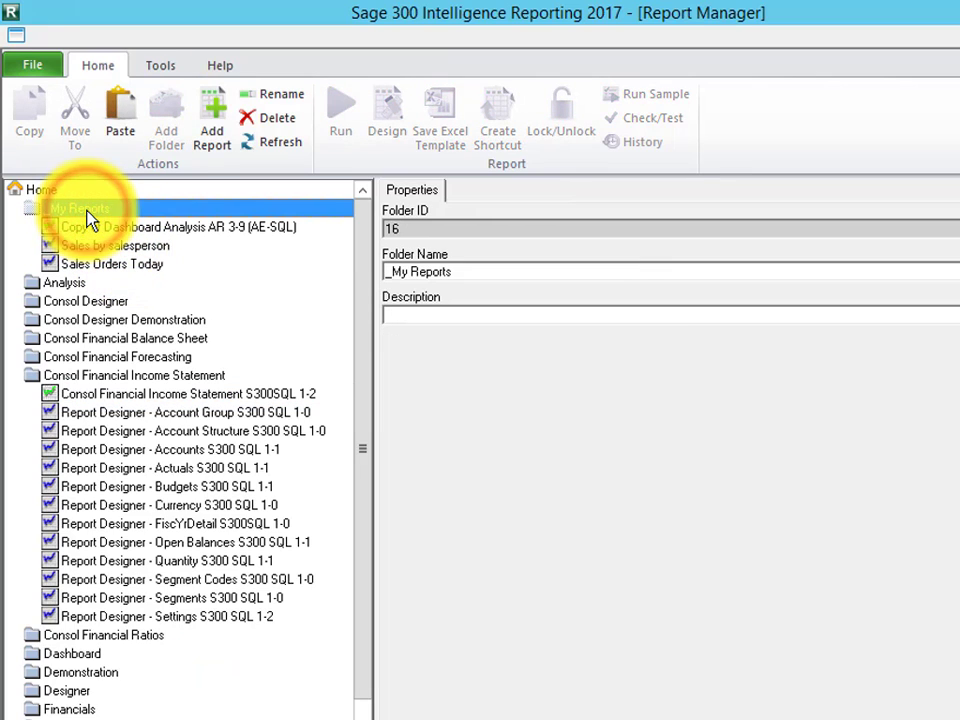
{"action": "left_click", "coordinate": [123, 104]}
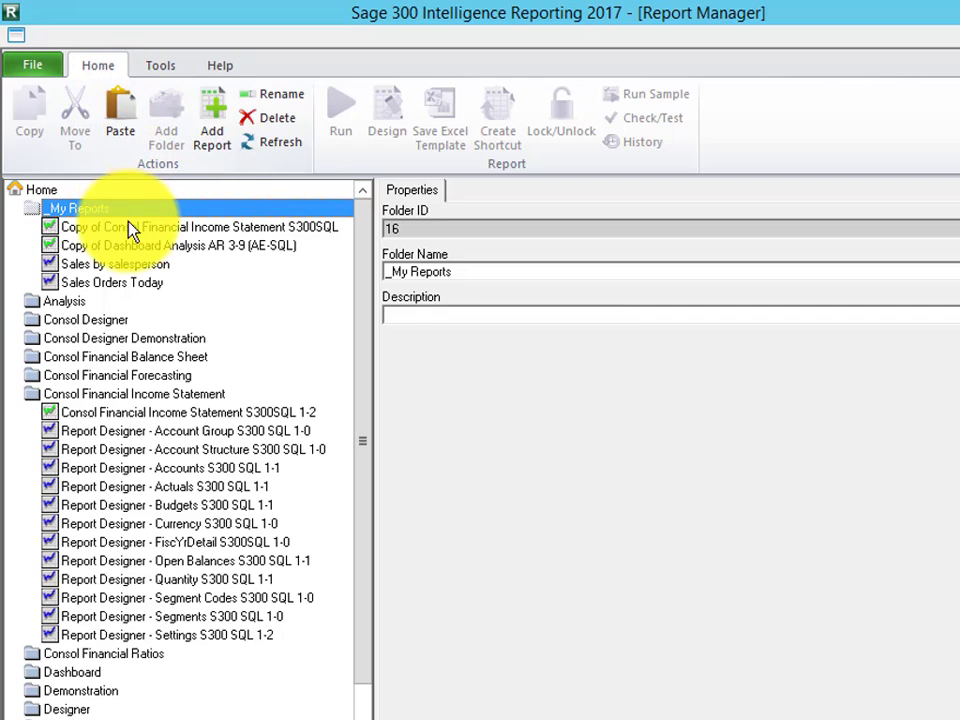
Rename the copied report to Financial Income Statement, assigning a new template name and deleting the old template if unused by other reports
{"action": "left_click", "coordinate": [135, 227]}
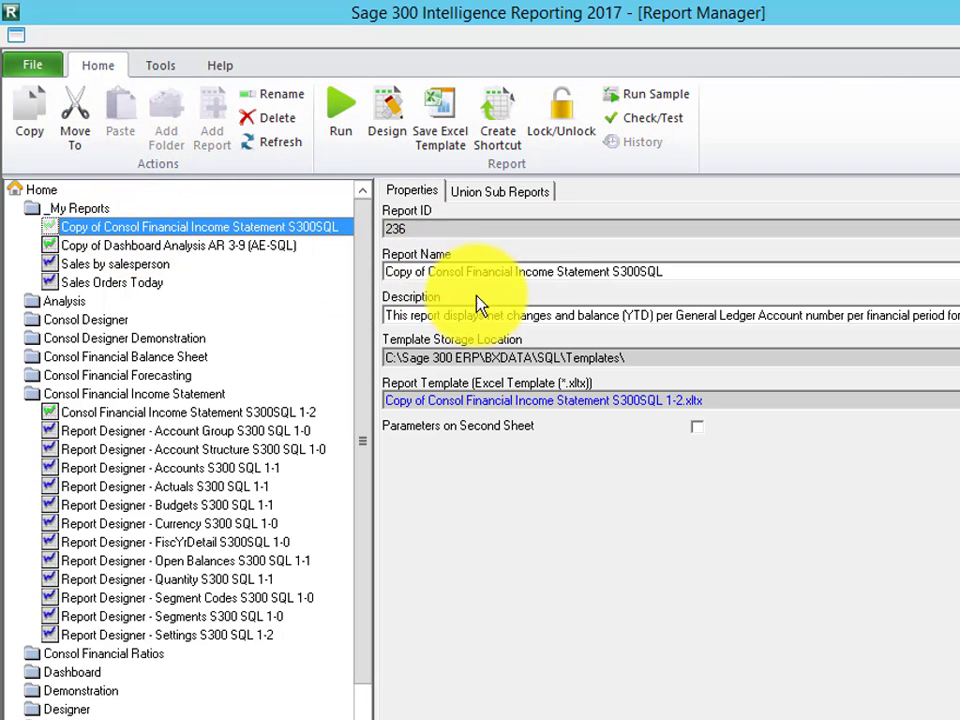
{"action": "left_click", "coordinate": [467, 271]}
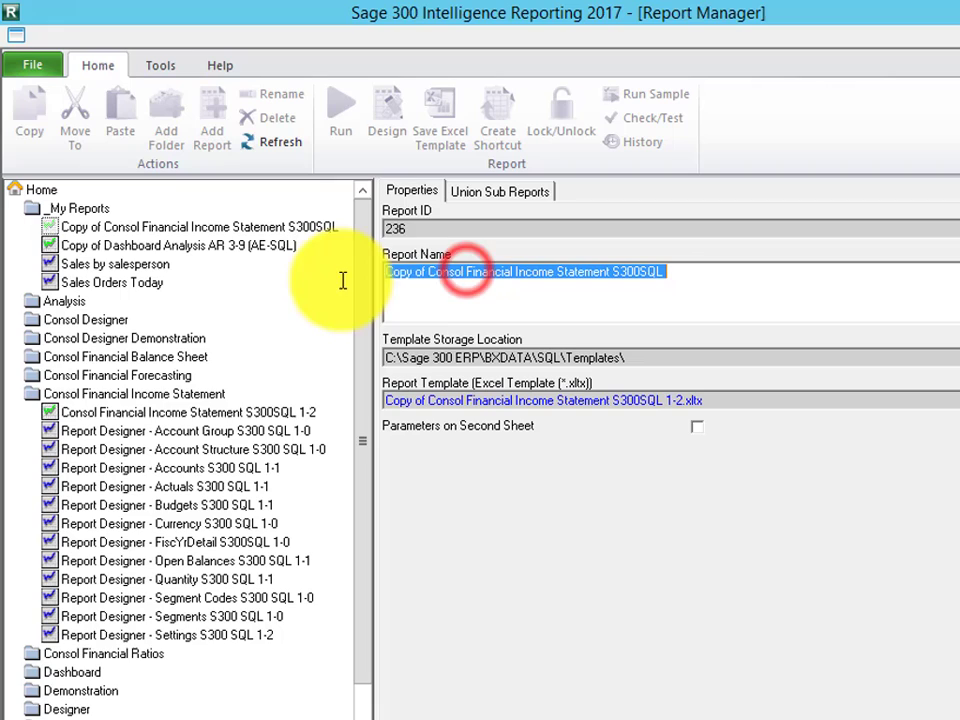
{"action": "left_click", "coordinate": [450, 274]}
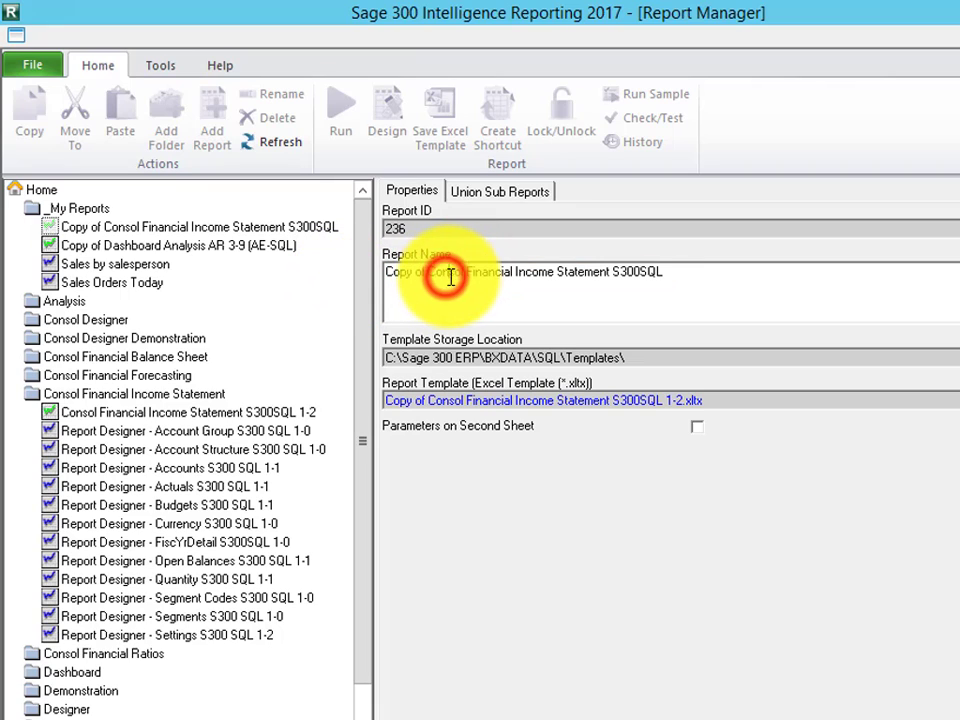
{"action": "left_click_drag", "start_coordinate": [463, 274], "coordinate": [368, 287]}
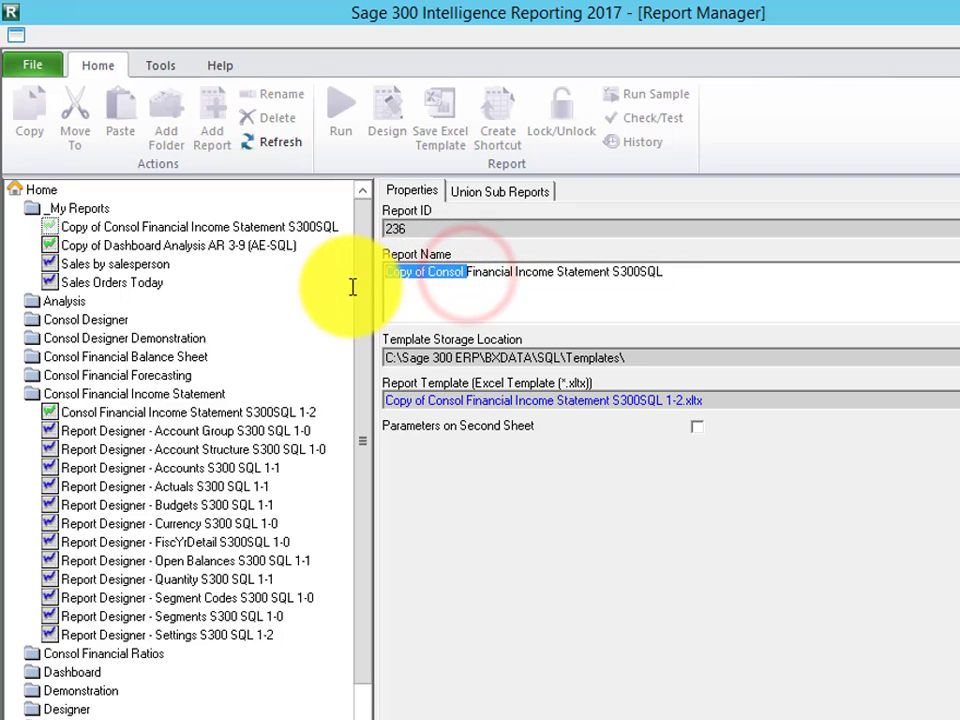
{"action": "key", "text": "Delete"}
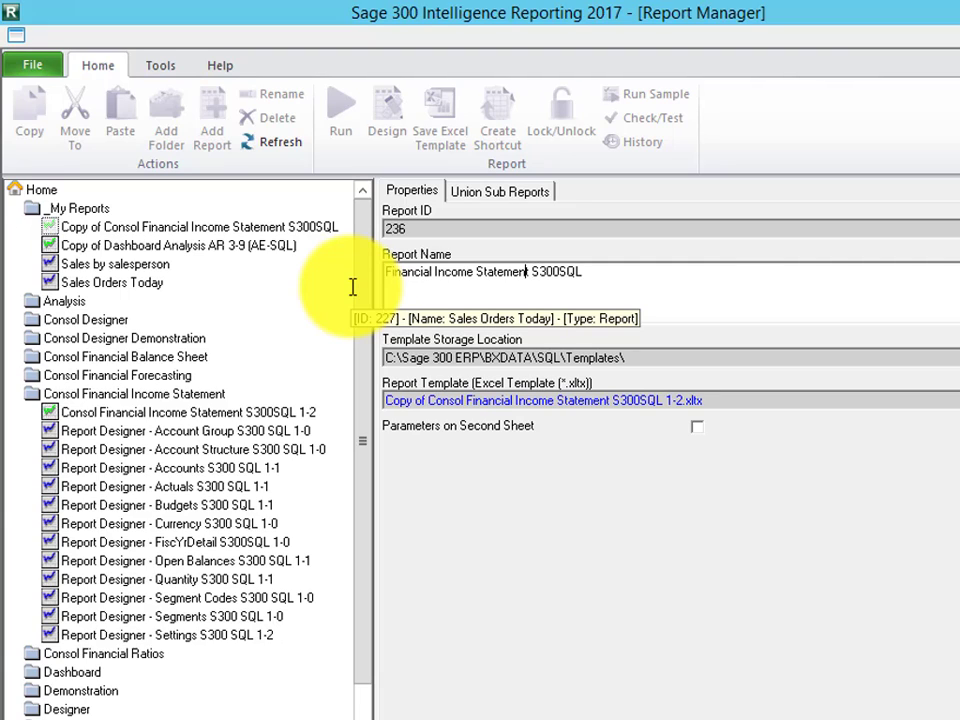
{"action": "key", "text": "Delete"}
{"action": "key", "text": "Delete"}
{"action": "key", "text": "Delete"}
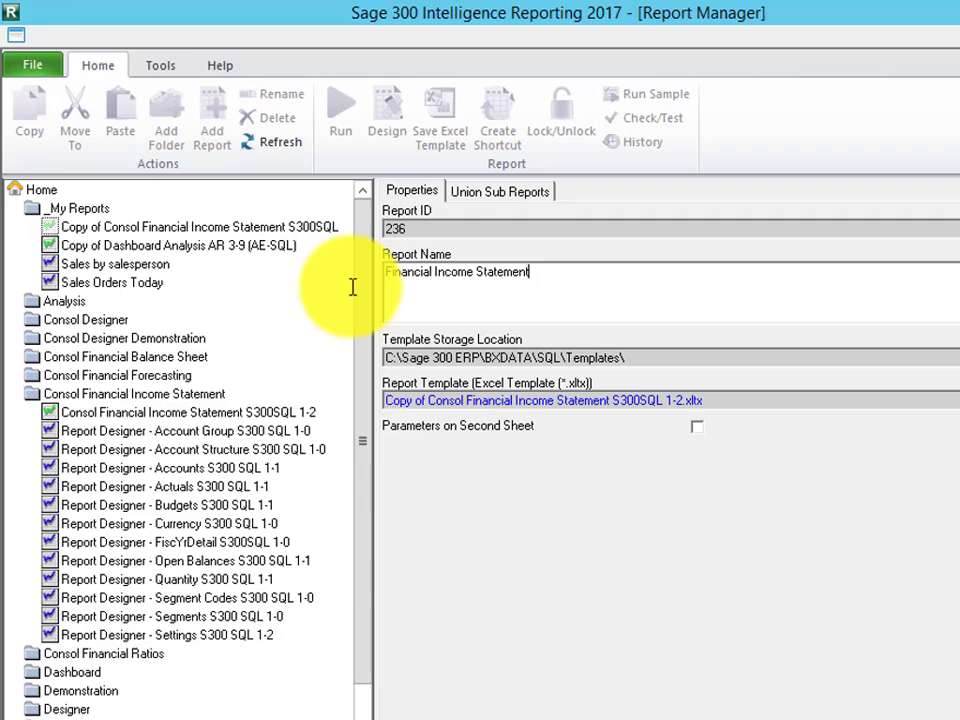
{"action": "left_click", "coordinate": [565, 357], "text": "shift"}
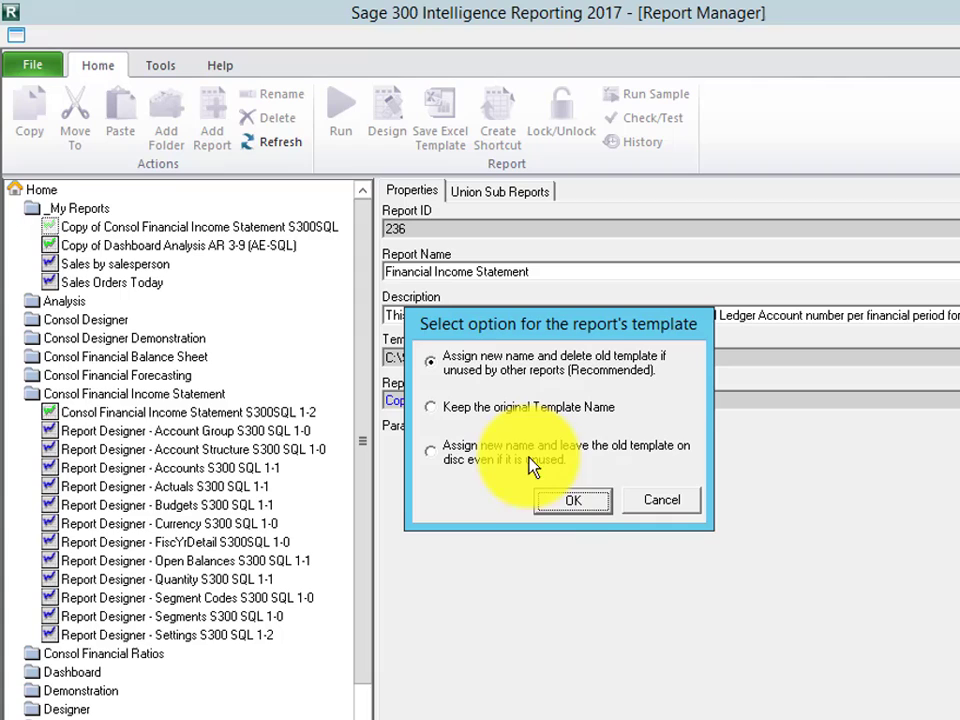
{"action": "left_click", "coordinate": [570, 504]}
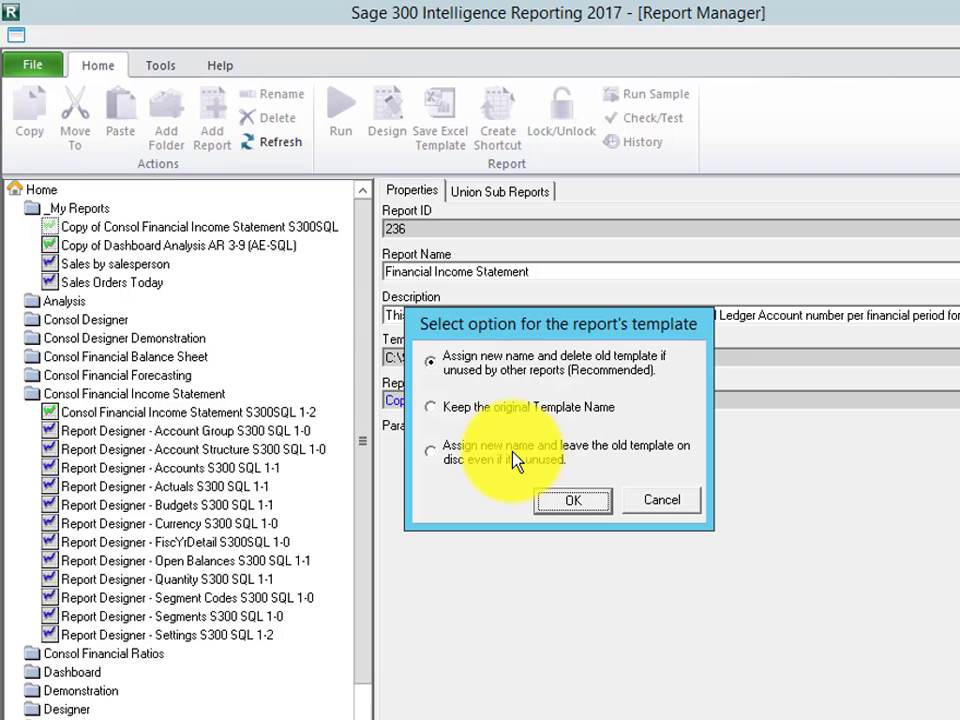
{"action": "left_click", "coordinate": [576, 503]}
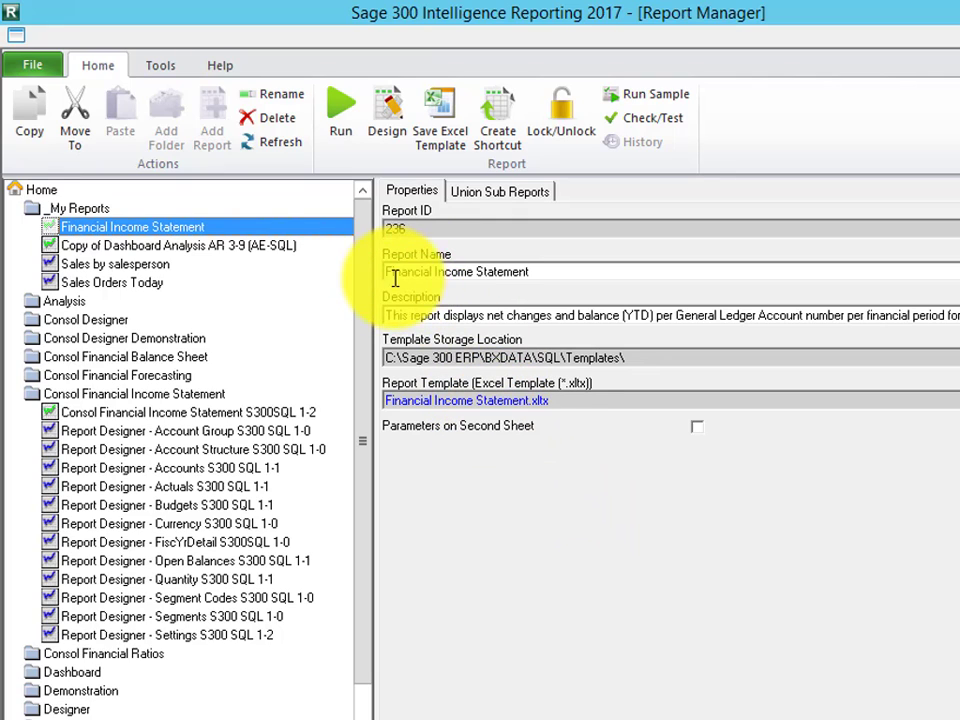
Expand the Financial Income Statement report in the tree to examine its union sub reports, and collapse it again
{"action": "left_click", "coordinate": [52, 227]}
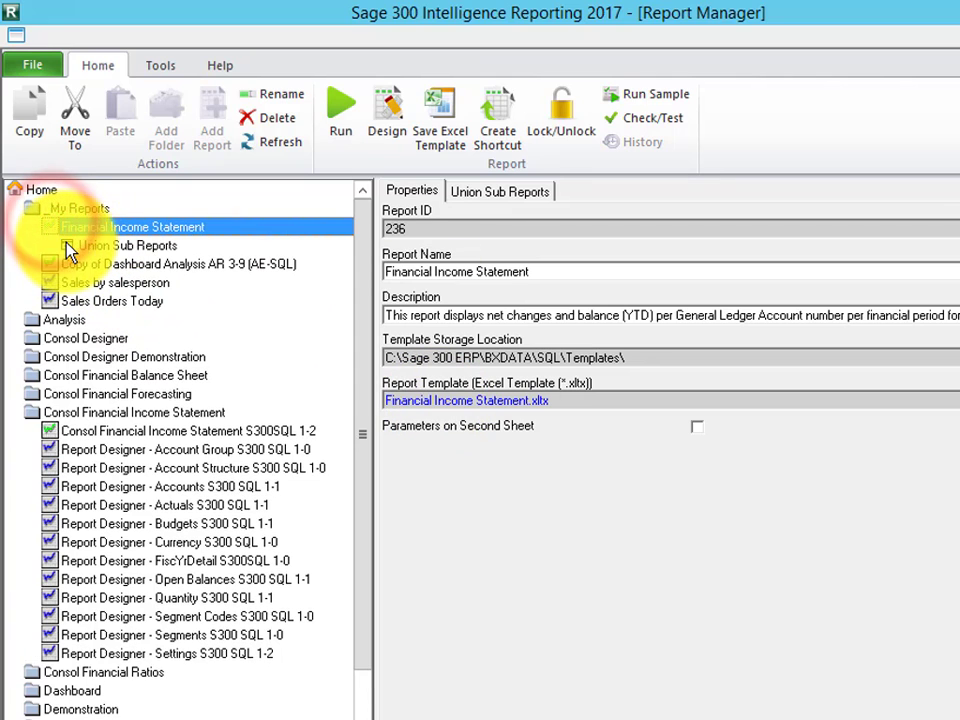
{"action": "left_click", "coordinate": [67, 250]}
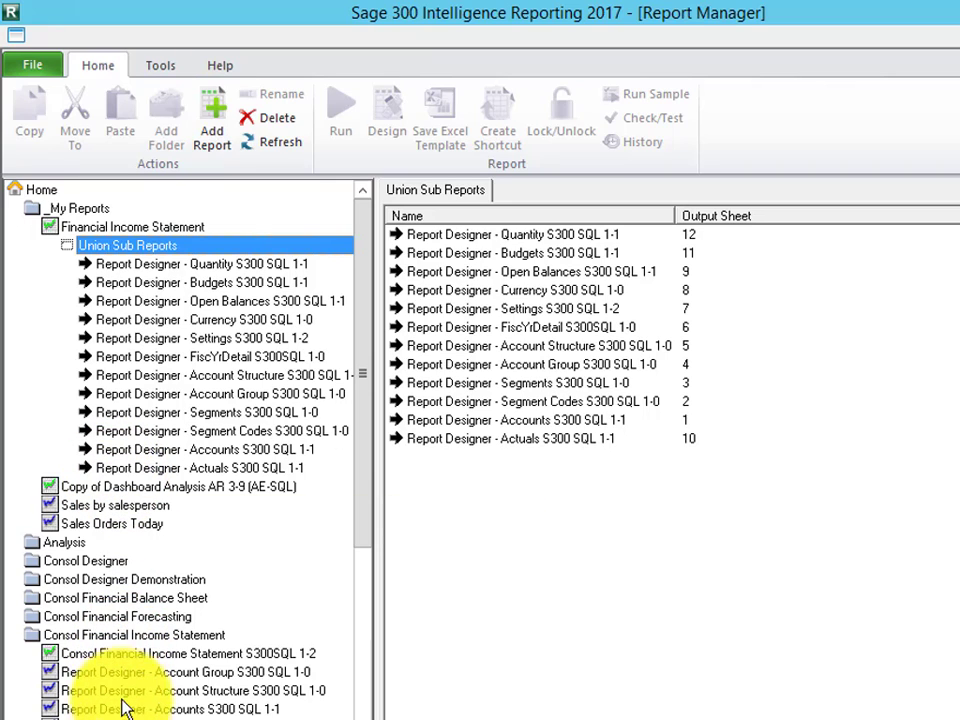
{"action": "left_click", "coordinate": [66, 244]}
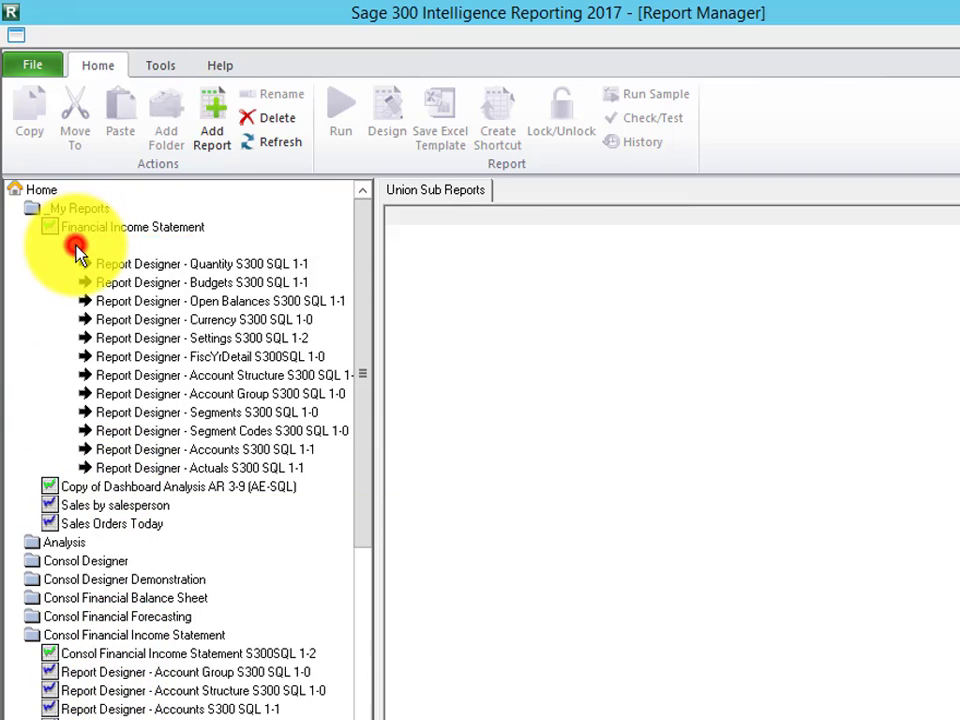
{"action": "left_click", "coordinate": [64, 229]}
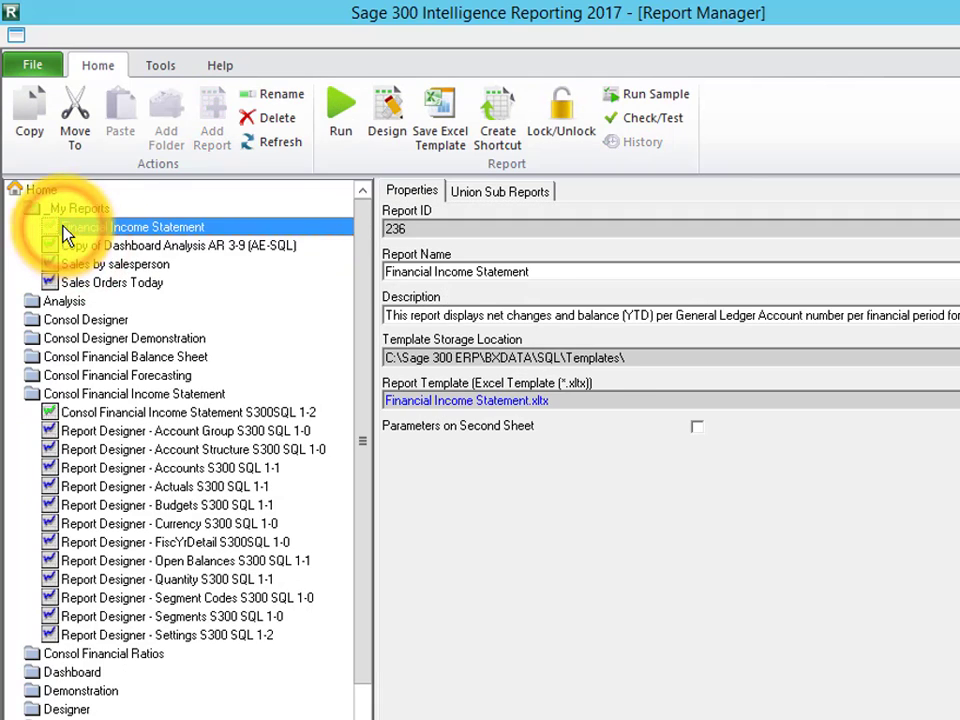
Compare the Financial Income Statement report's properties with its list of union sub reports and their output sheets
{"action": "left_click", "coordinate": [474, 192]}
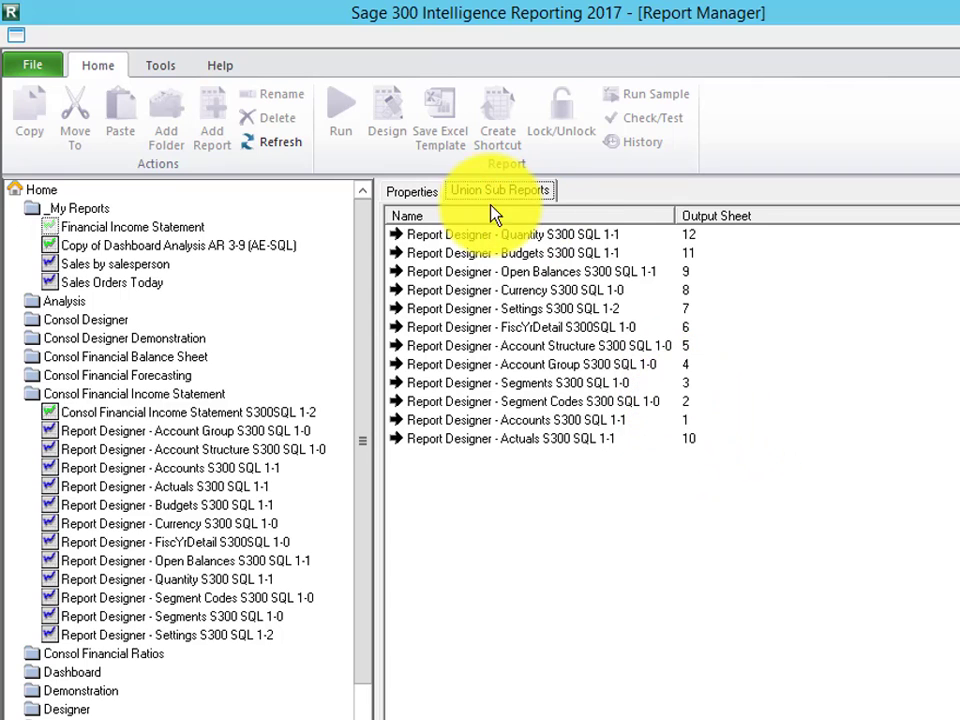
{"action": "left_click", "coordinate": [410, 191]}
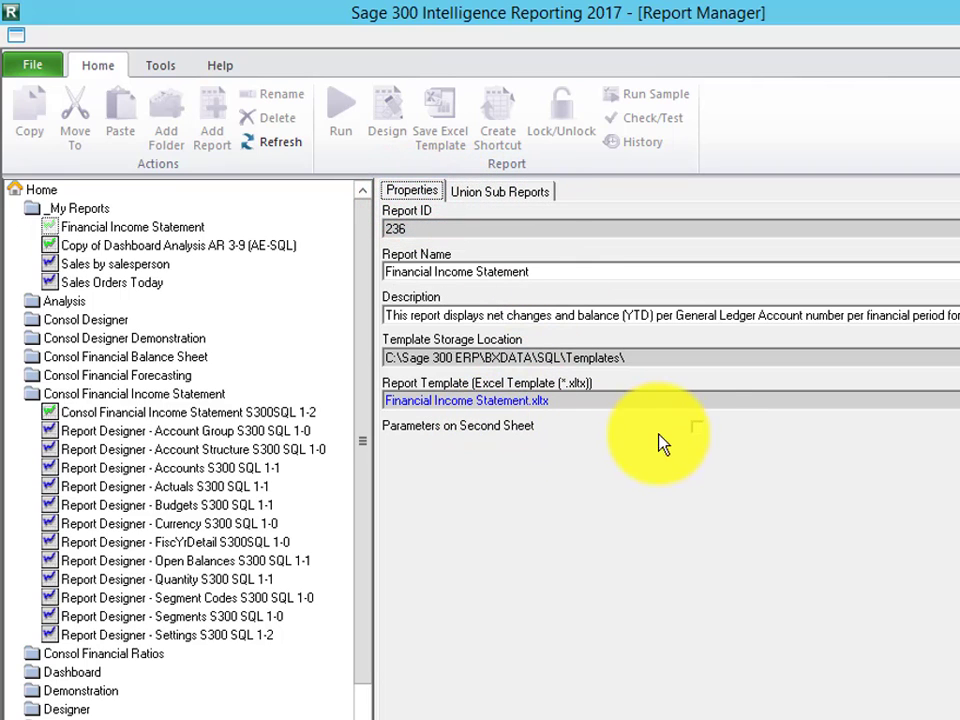
{"action": "left_click", "coordinate": [490, 196]}
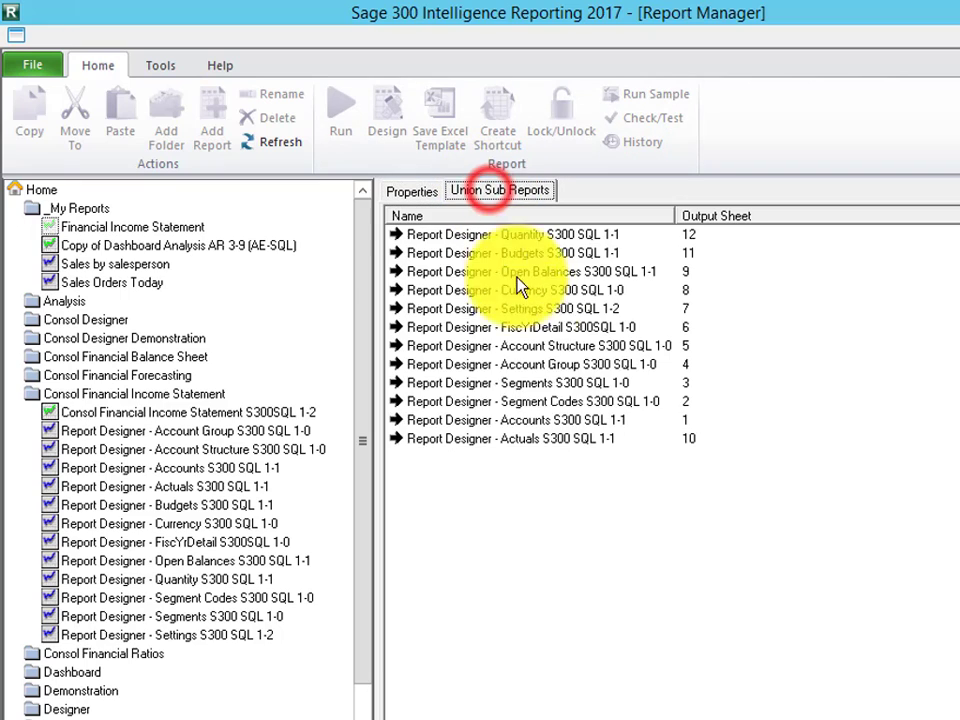
{"action": "left_click", "coordinate": [528, 421]}
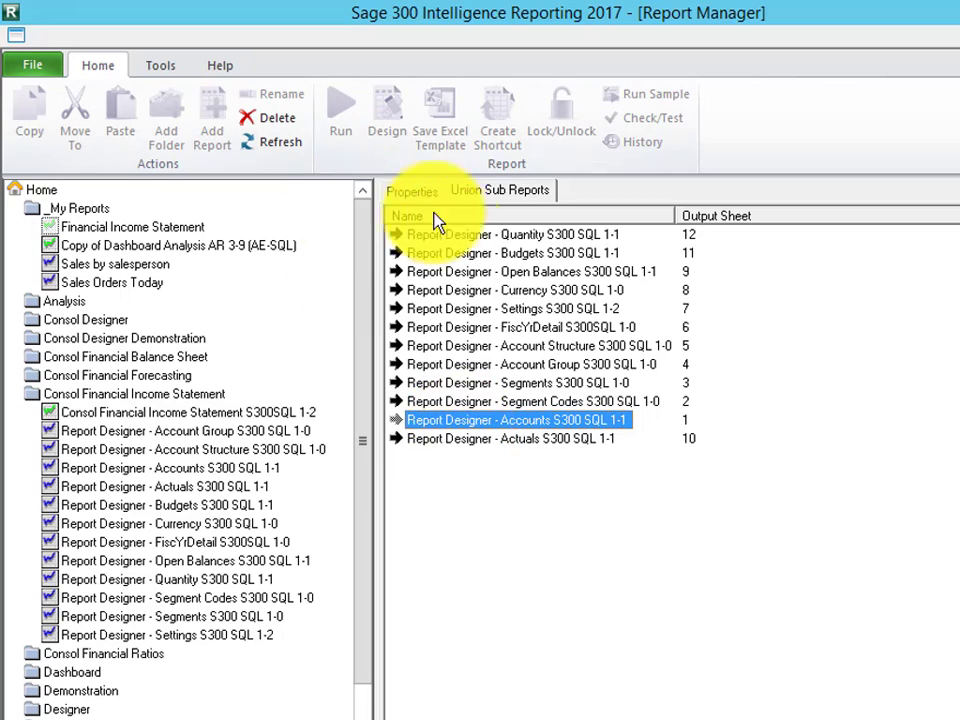
Reopen the union sub reports node of Financial Income Statement to review its entries, and return to the report's properties
{"action": "left_click", "coordinate": [98, 229]}
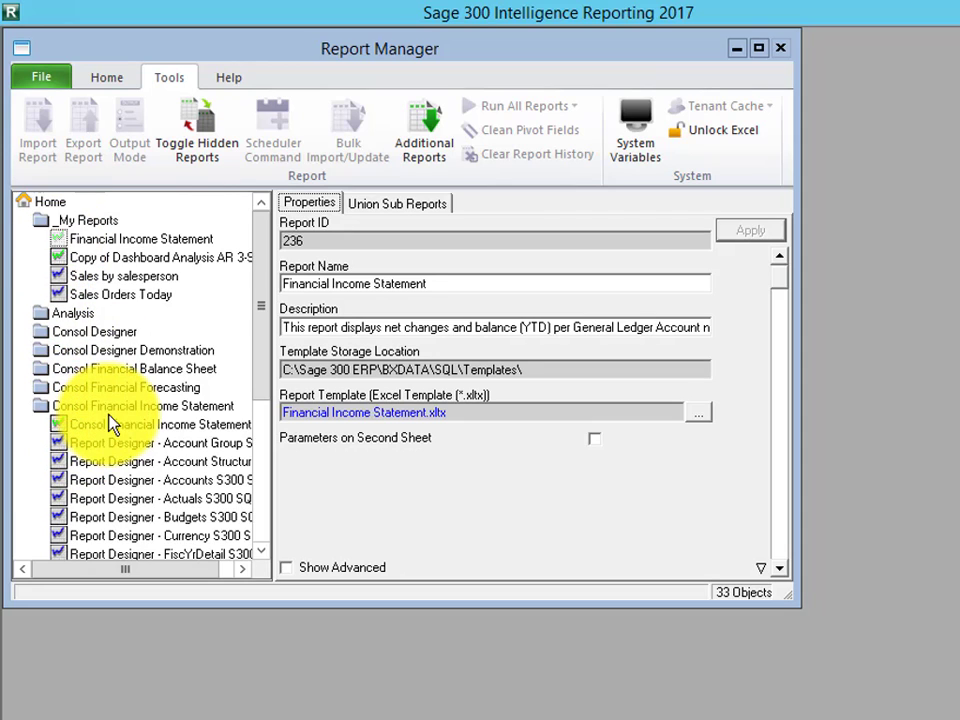
{"action": "double_click", "coordinate": [62, 243]}
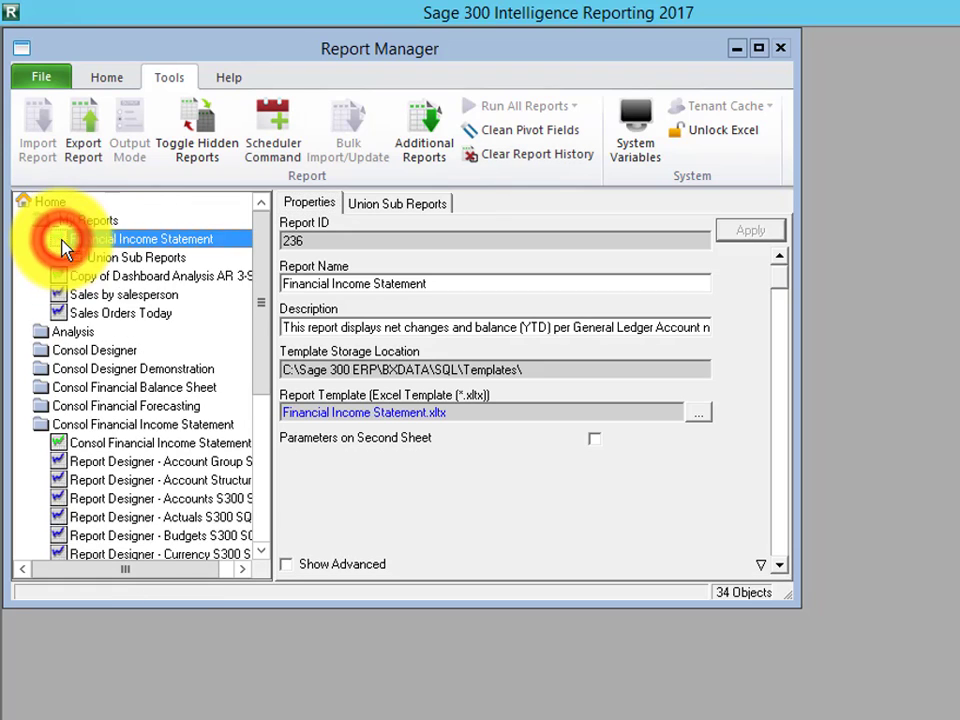
{"action": "left_click", "coordinate": [88, 259]}
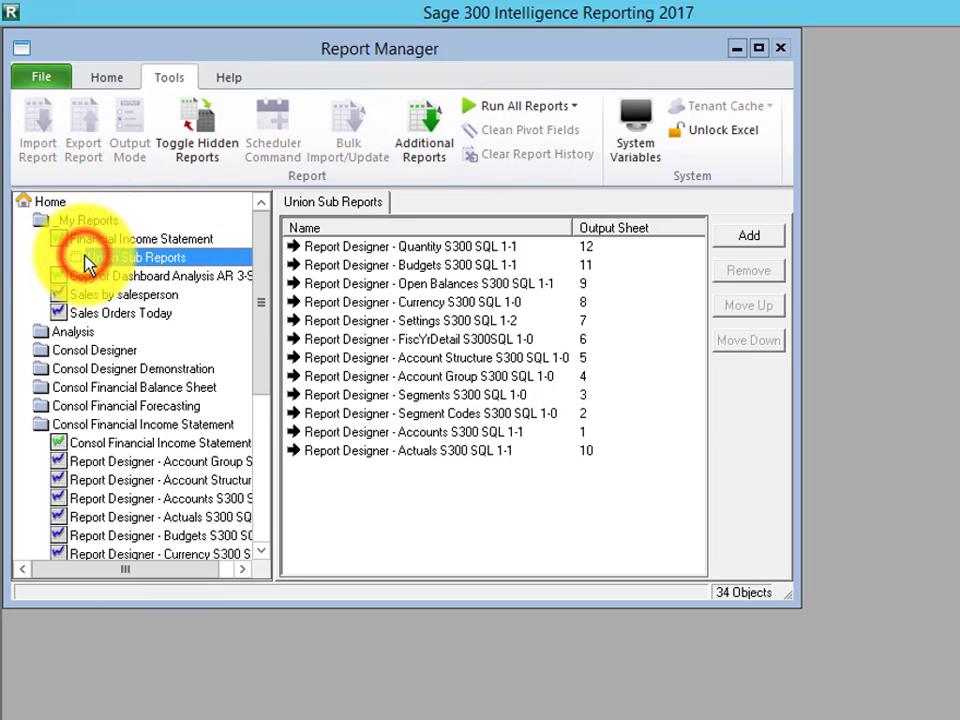
{"action": "left_click", "coordinate": [317, 247]}
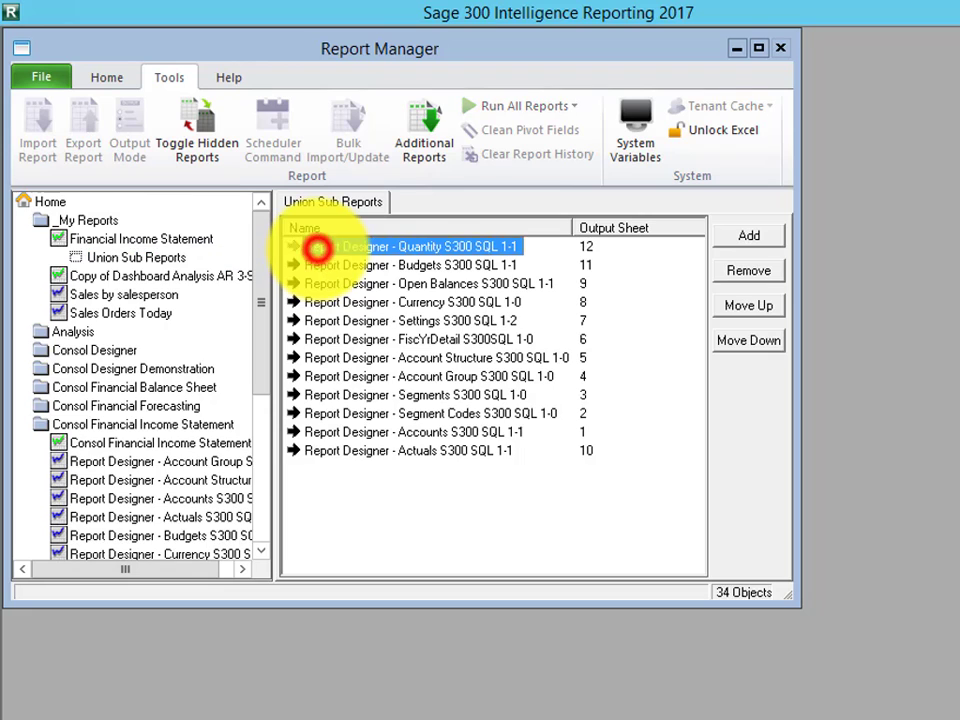
{"action": "left_click", "coordinate": [95, 239]}
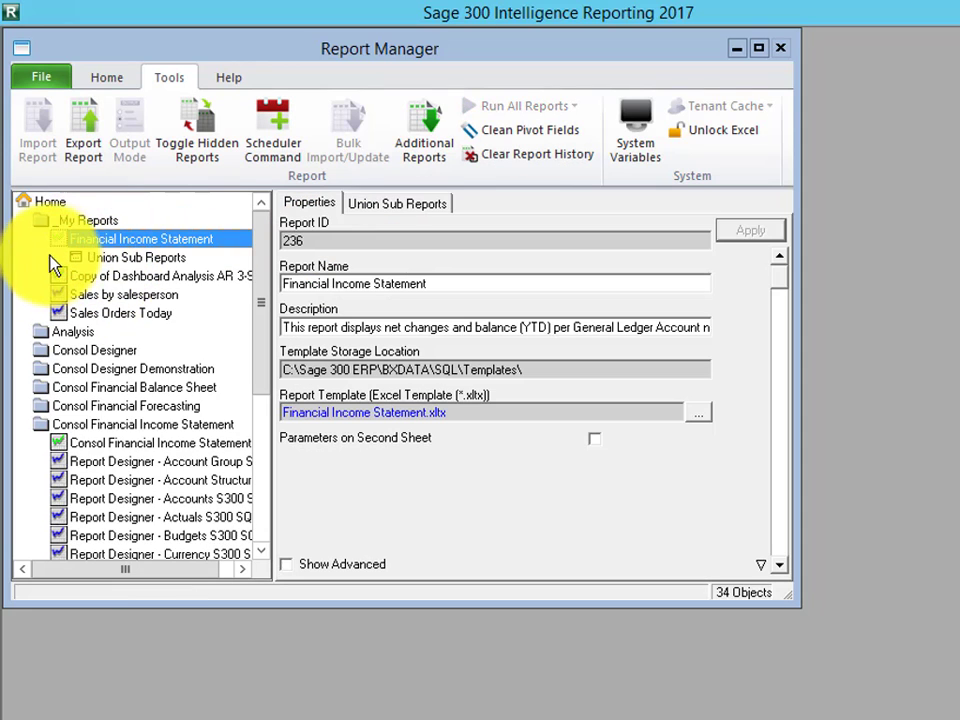
{"action": "left_click", "coordinate": [50, 243]}
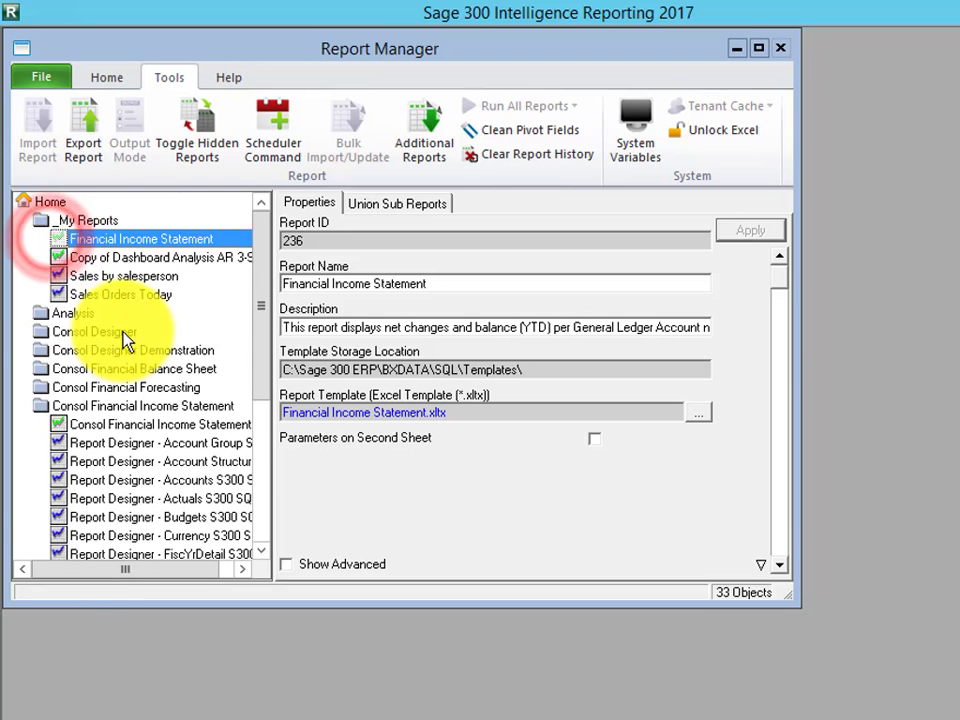
Try to run the Financial Income Statement report
{"action": "left_click", "coordinate": [118, 76]}
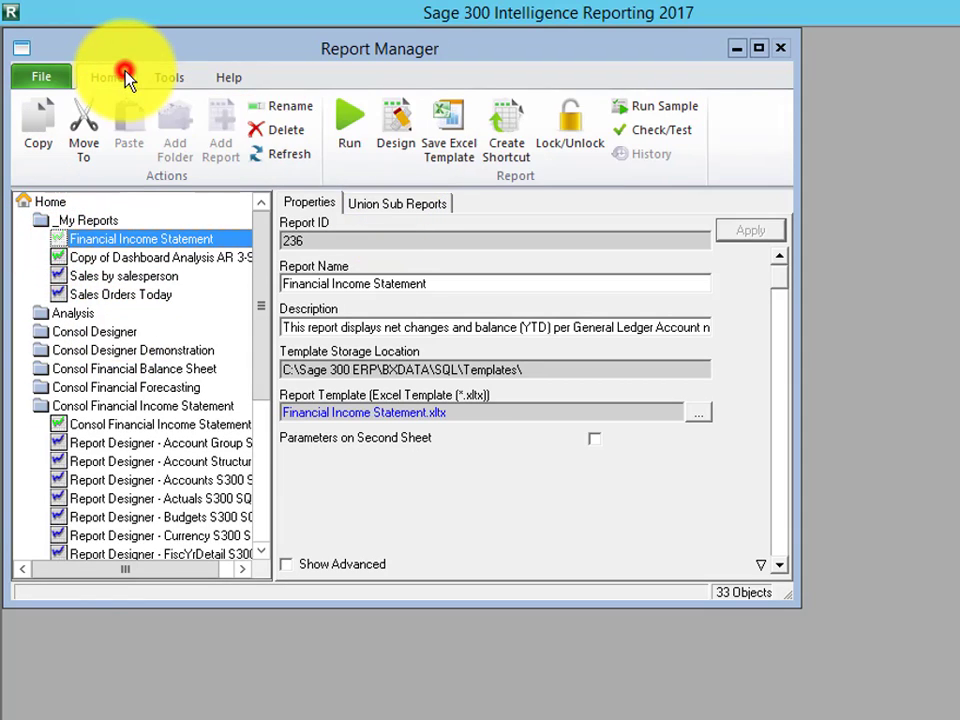
{"action": "left_click", "coordinate": [336, 110]}
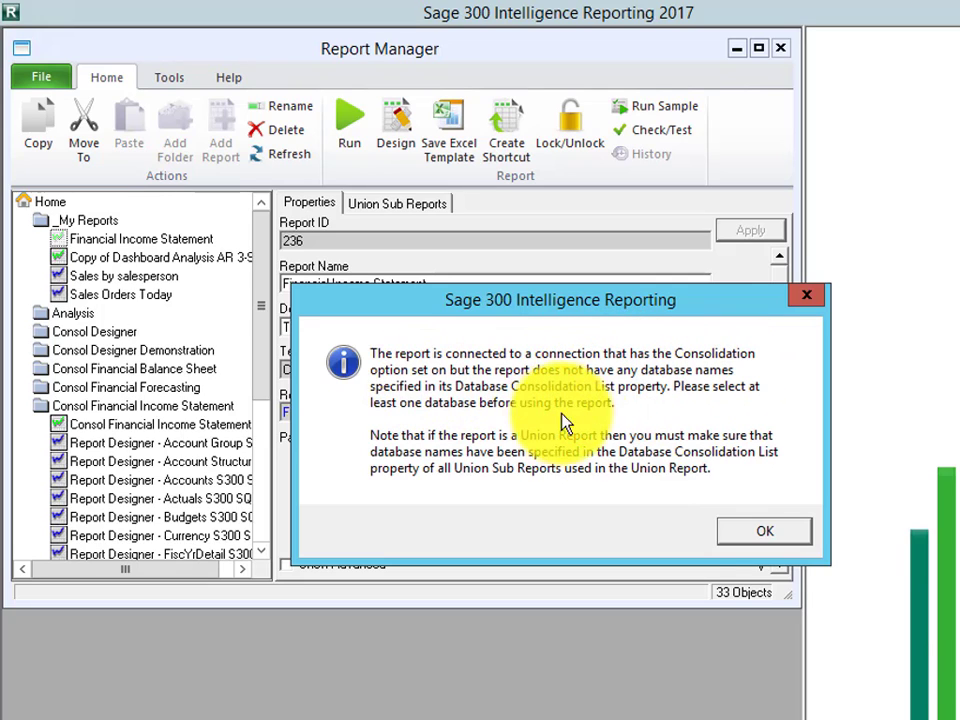
{"action": "left_click", "coordinate": [755, 536]}
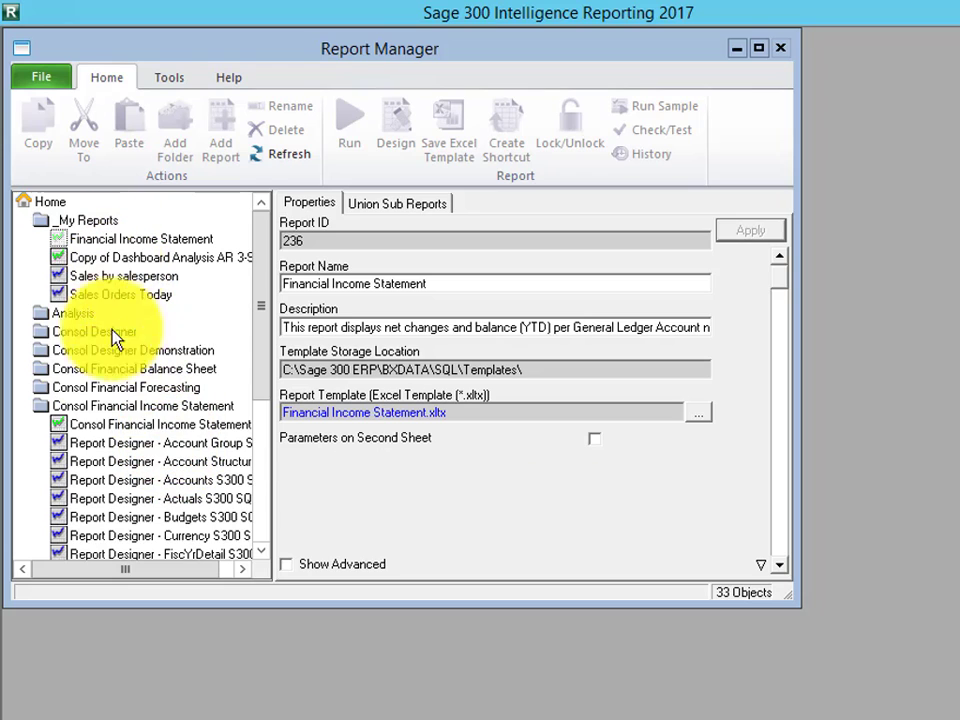
Check the consolidation lists of the Account Group and Account Structure sub reports, and assign the SAMINC database to the Accounts sub report
{"action": "left_click", "coordinate": [116, 444]}
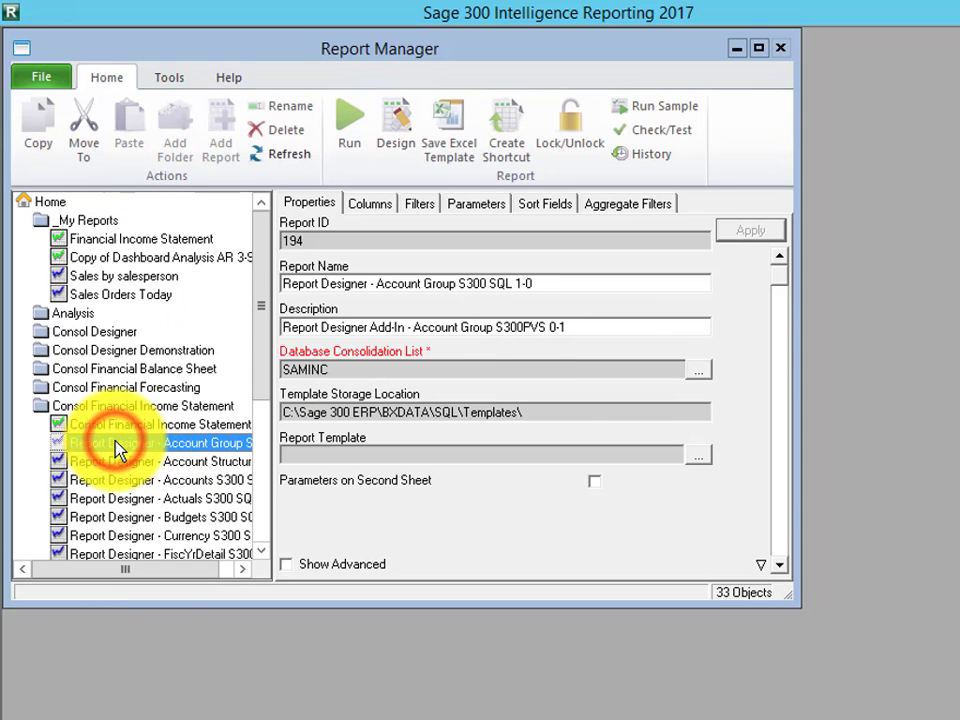
{"action": "left_click", "coordinate": [200, 463]}
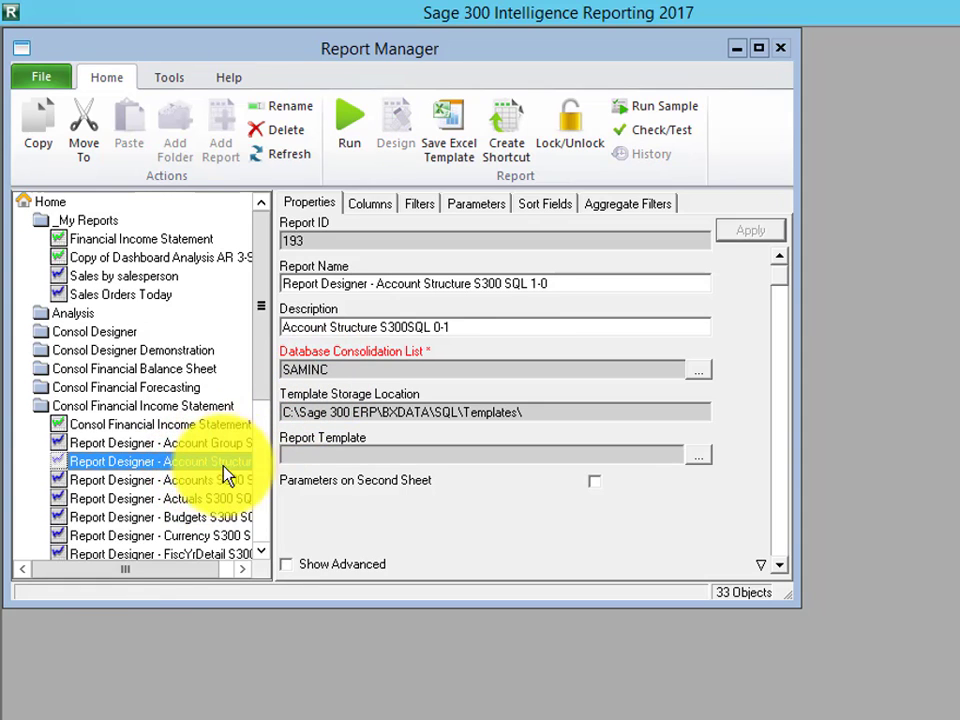
{"action": "left_click", "coordinate": [196, 483]}
{"action": "left_click", "coordinate": [698, 370]}
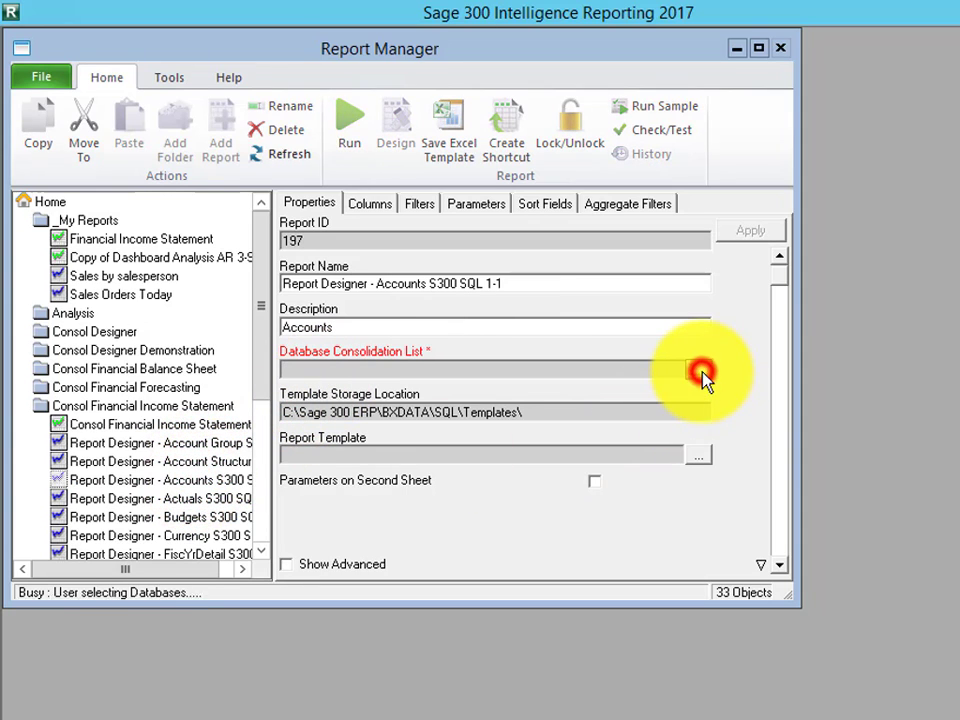
{"action": "left_click", "coordinate": [416, 301]}
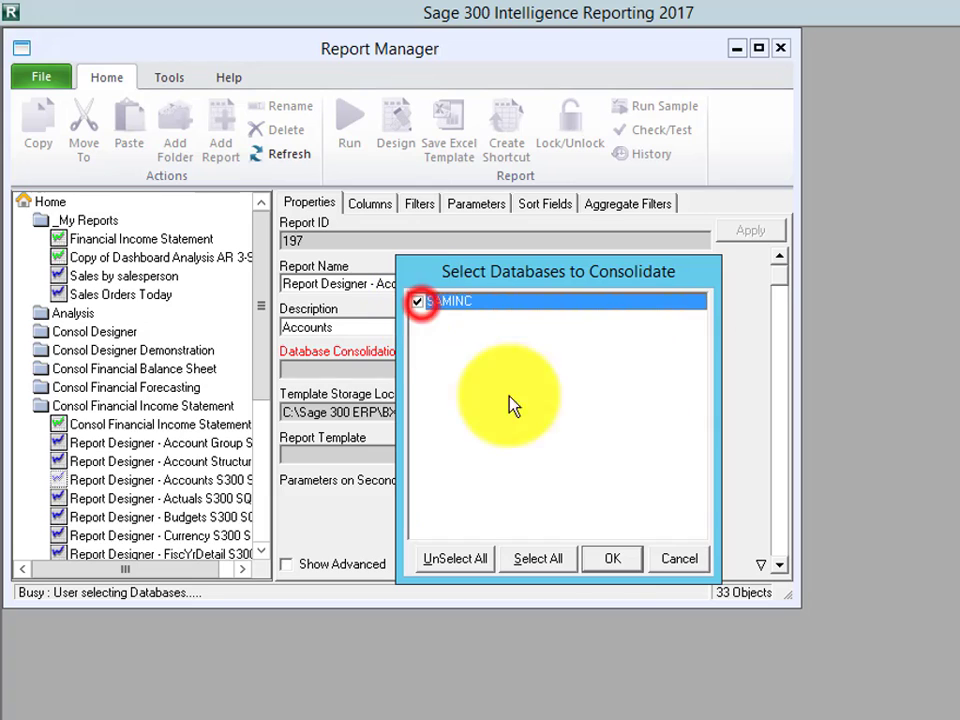
{"action": "left_click", "coordinate": [612, 558]}
Assign the SAMINC database to the Actuals sub report's database consolidation list
{"action": "left_click", "coordinate": [185, 499]}
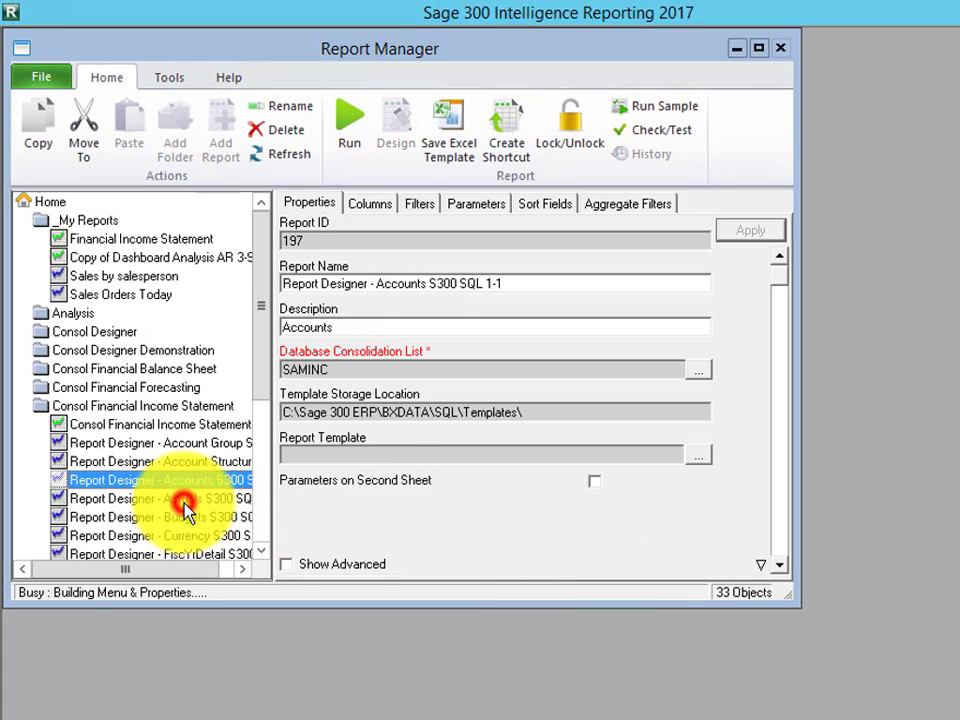
{"action": "left_click", "coordinate": [700, 372]}
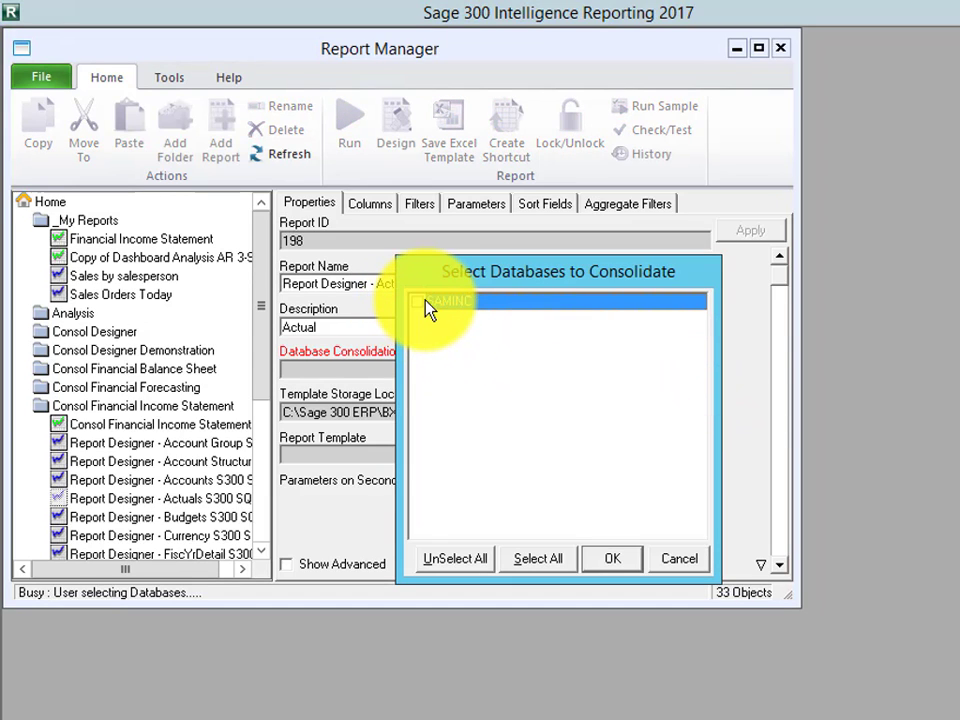
{"action": "left_click", "coordinate": [419, 302]}
{"action": "left_click", "coordinate": [598, 562]}
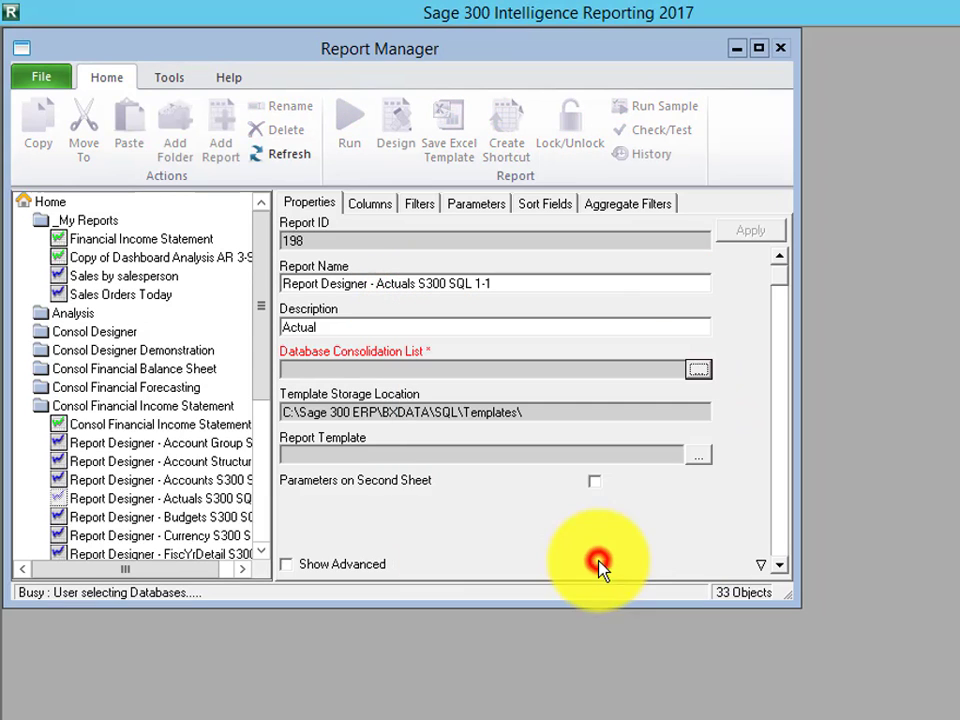
Assign the SAMINC database to the Budgets sub report's database consolidation list
{"action": "left_click", "coordinate": [175, 517]}
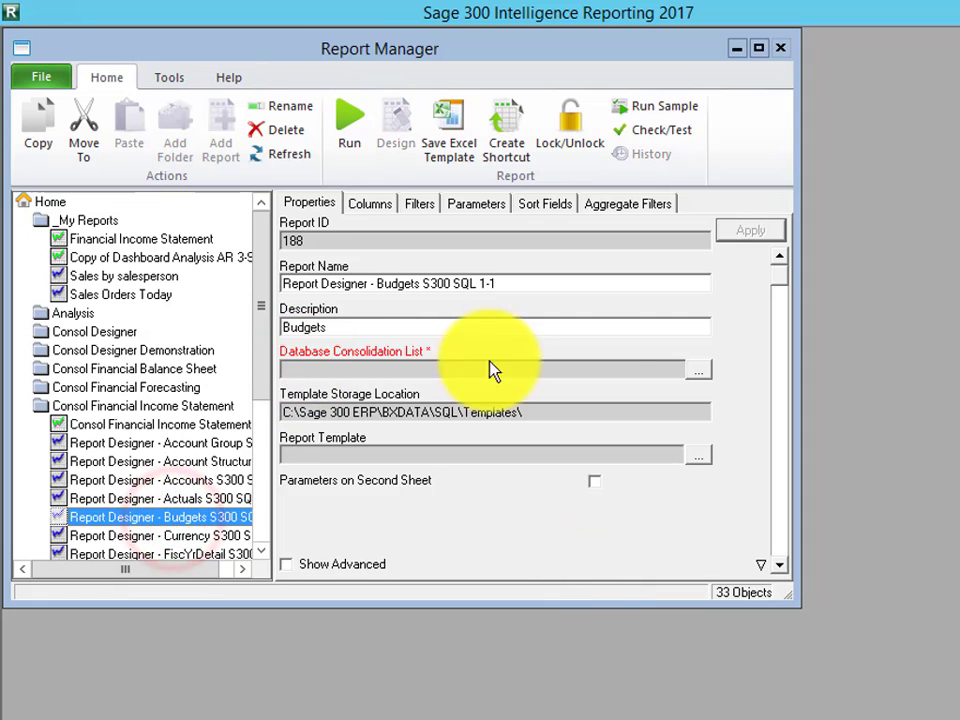
{"action": "left_click", "coordinate": [699, 370]}
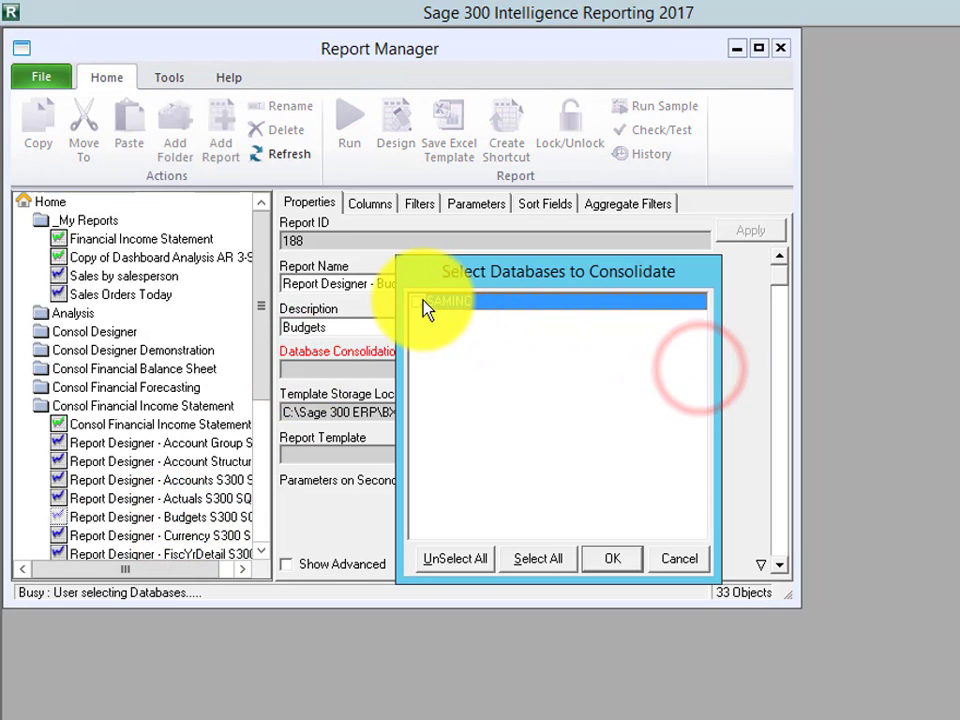
{"action": "left_click", "coordinate": [419, 302]}
{"action": "left_click", "coordinate": [606, 559]}
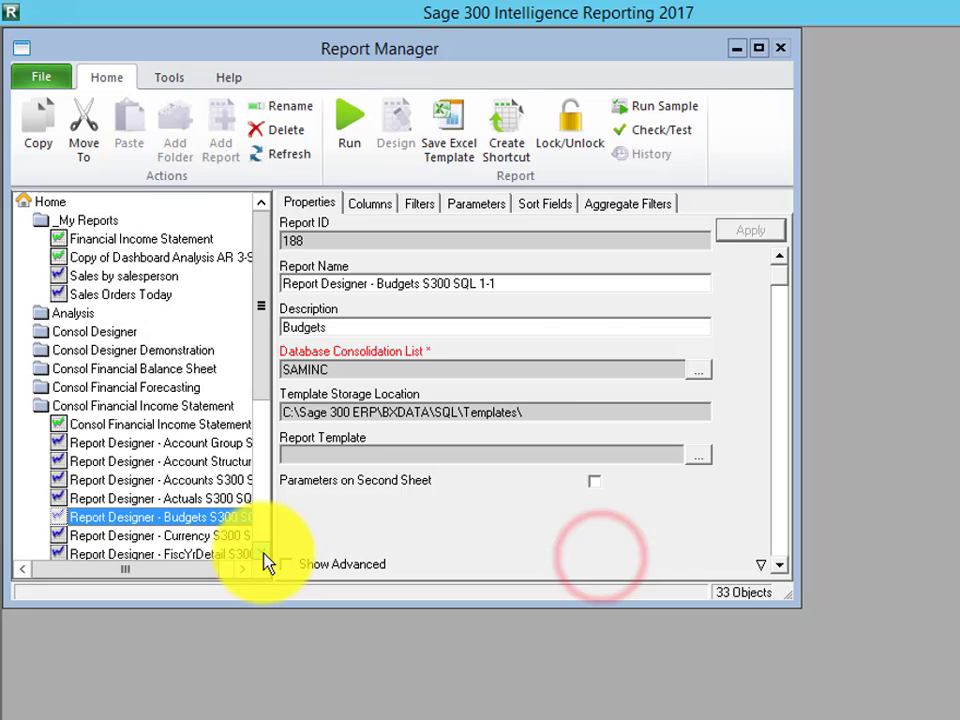
Assign the SAMINC database to the Currency sub report's database consolidation list
{"action": "left_click", "coordinate": [262, 555]}
{"action": "left_click", "coordinate": [262, 555]}
{"action": "left_click", "coordinate": [262, 555]}
{"action": "left_click", "coordinate": [178, 482]}
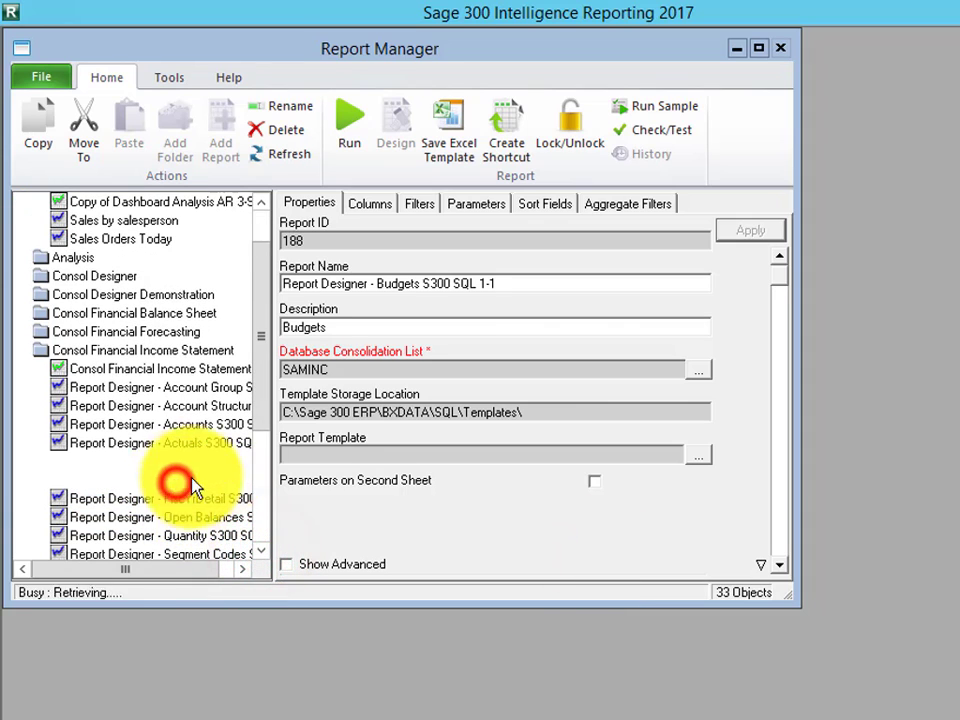
{"action": "left_click", "coordinate": [698, 370]}
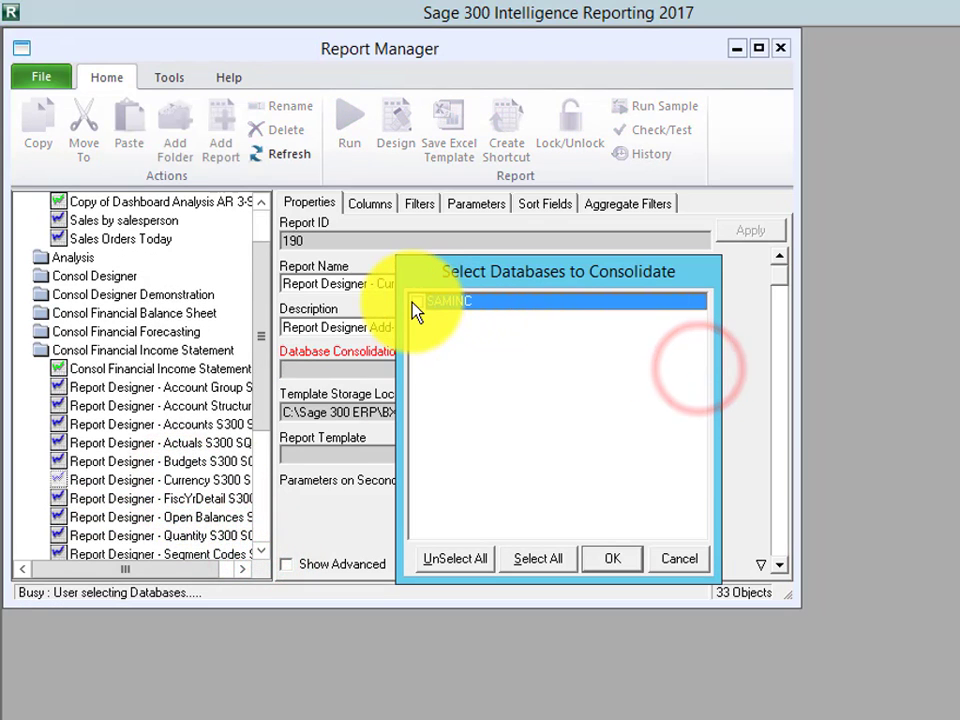
{"action": "left_click", "coordinate": [416, 303]}
{"action": "left_click", "coordinate": [613, 557]}
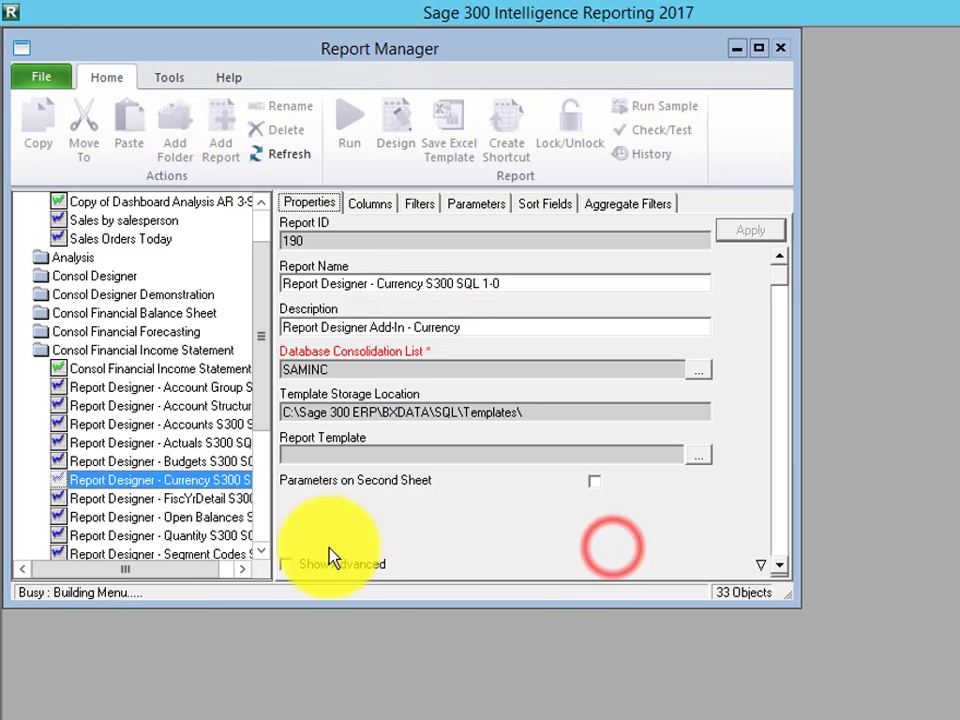
Assign the SAMINC database to the FiscYrDetail sub report's database consolidation list
{"action": "left_click", "coordinate": [206, 498]}
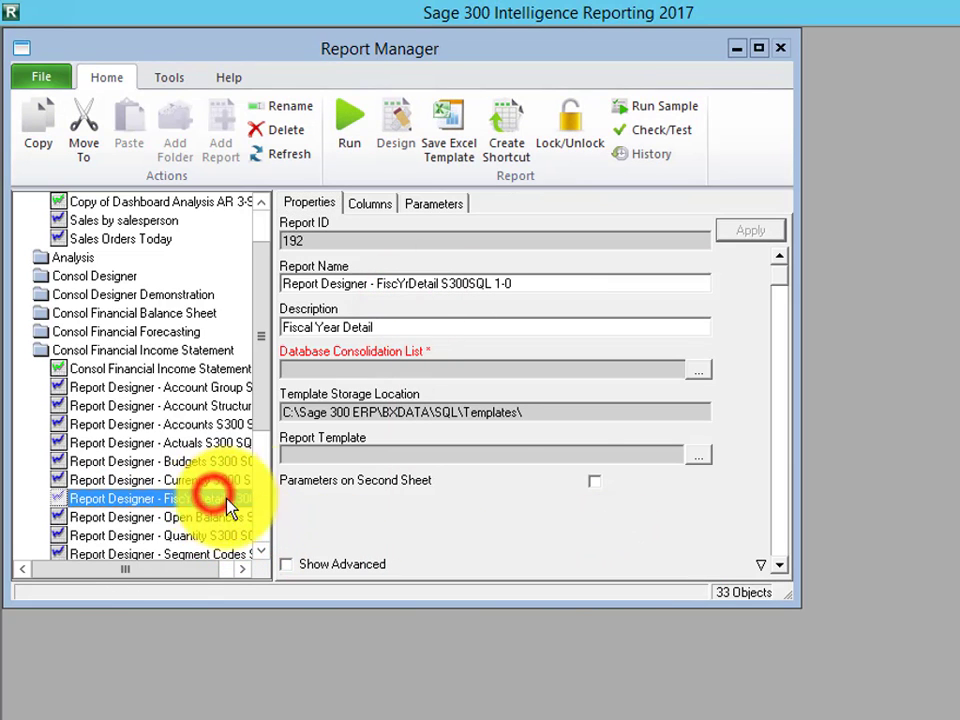
{"action": "left_click", "coordinate": [698, 370]}
{"action": "left_click", "coordinate": [419, 302]}
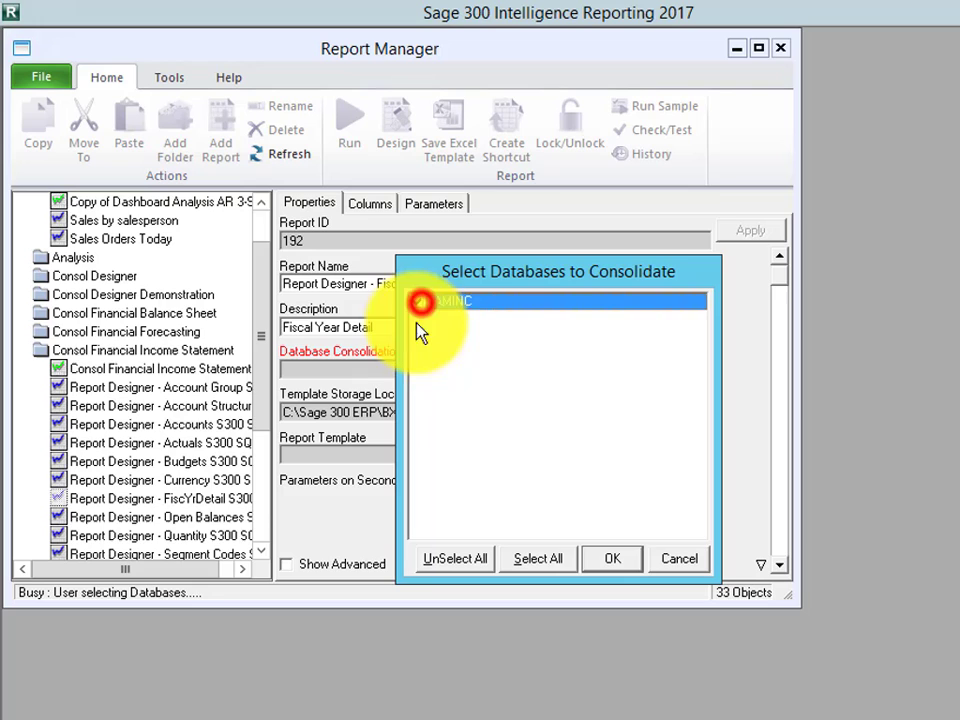
{"action": "left_click", "coordinate": [612, 558]}
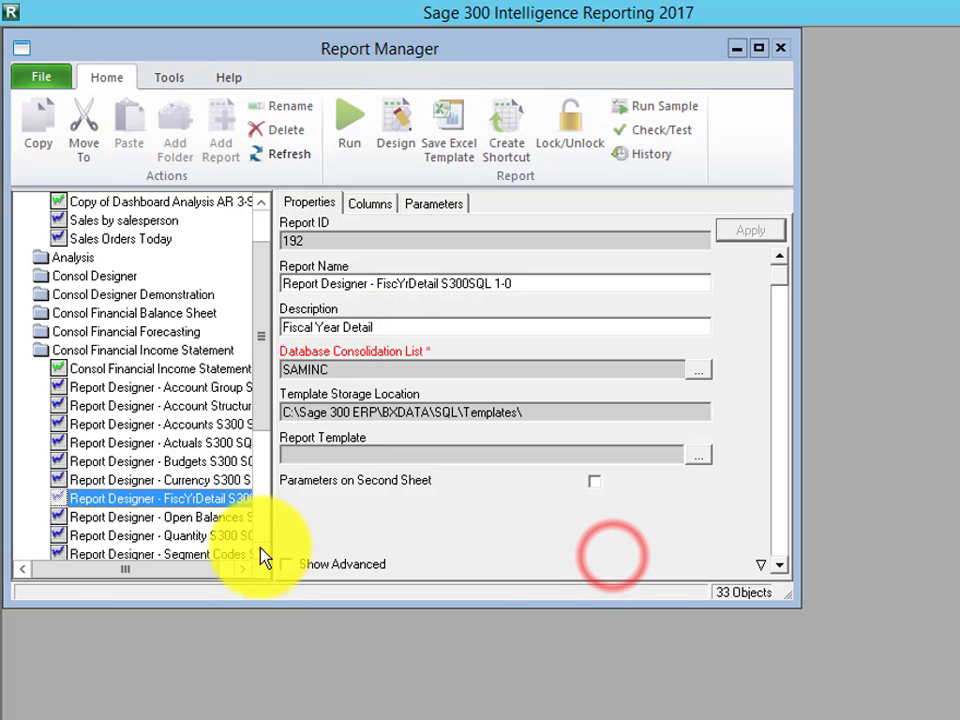
Assign the SAMINC database to the Open Balances sub report's database consolidation list
{"action": "left_click", "coordinate": [232, 517]}
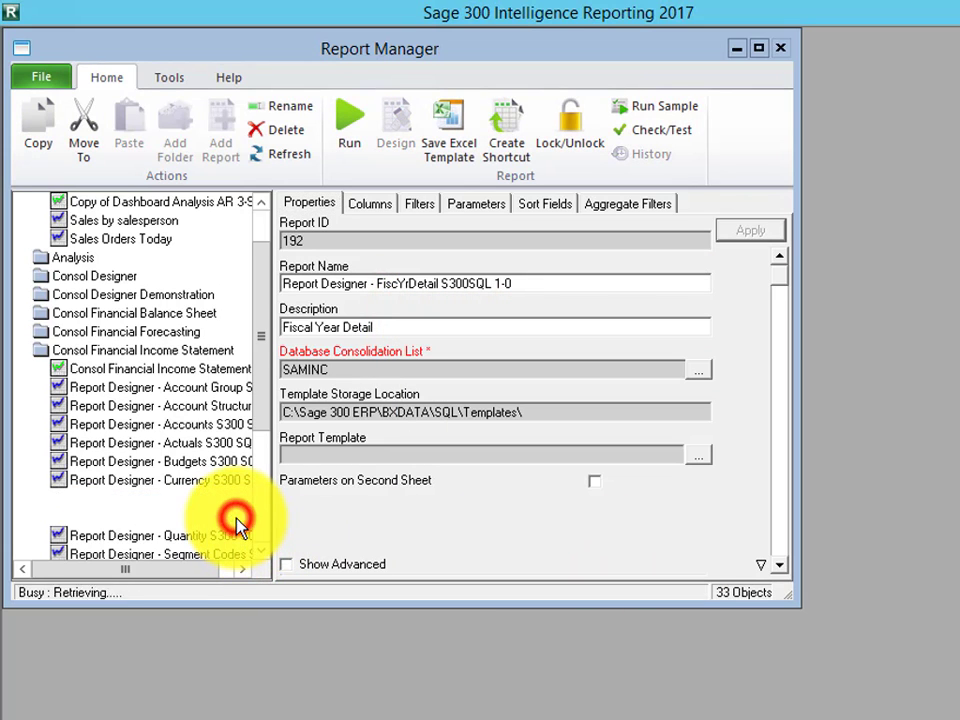
{"action": "left_click", "coordinate": [699, 372]}
{"action": "left_click", "coordinate": [413, 302]}
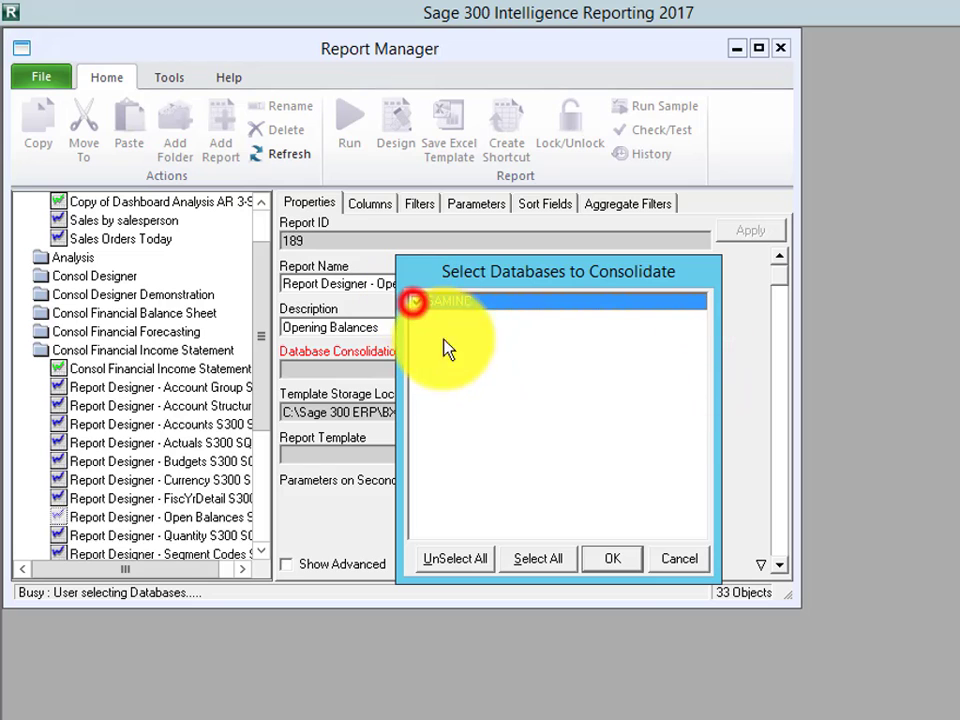
{"action": "left_click", "coordinate": [612, 558]}
Assign the SAMINC database to the Quantity sub report's database consolidation list
{"action": "left_click", "coordinate": [170, 537]}
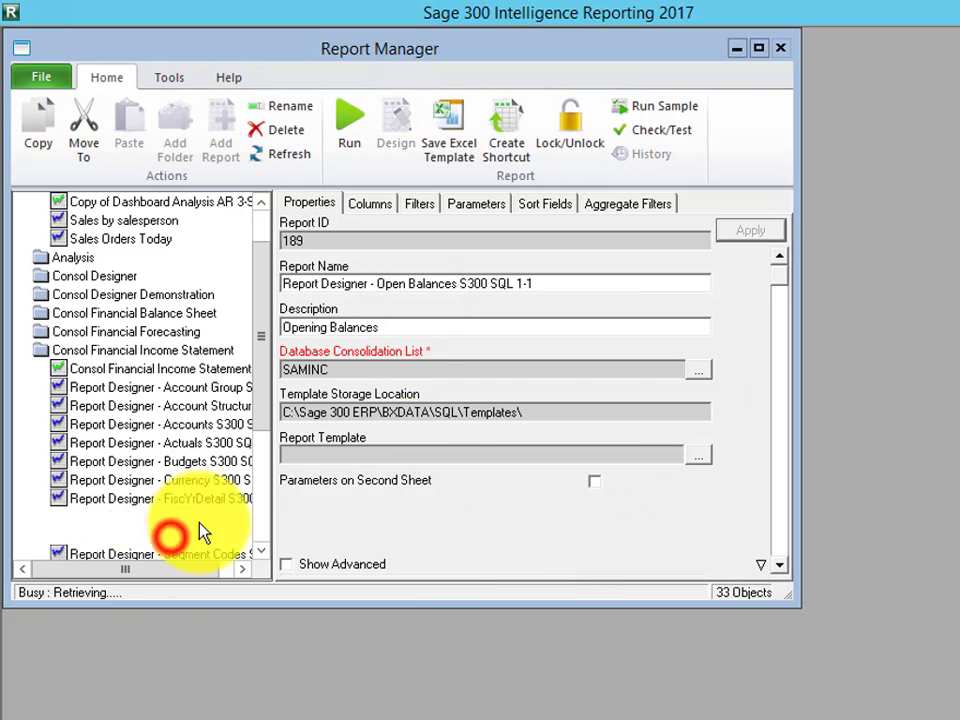
{"action": "left_click", "coordinate": [697, 370]}
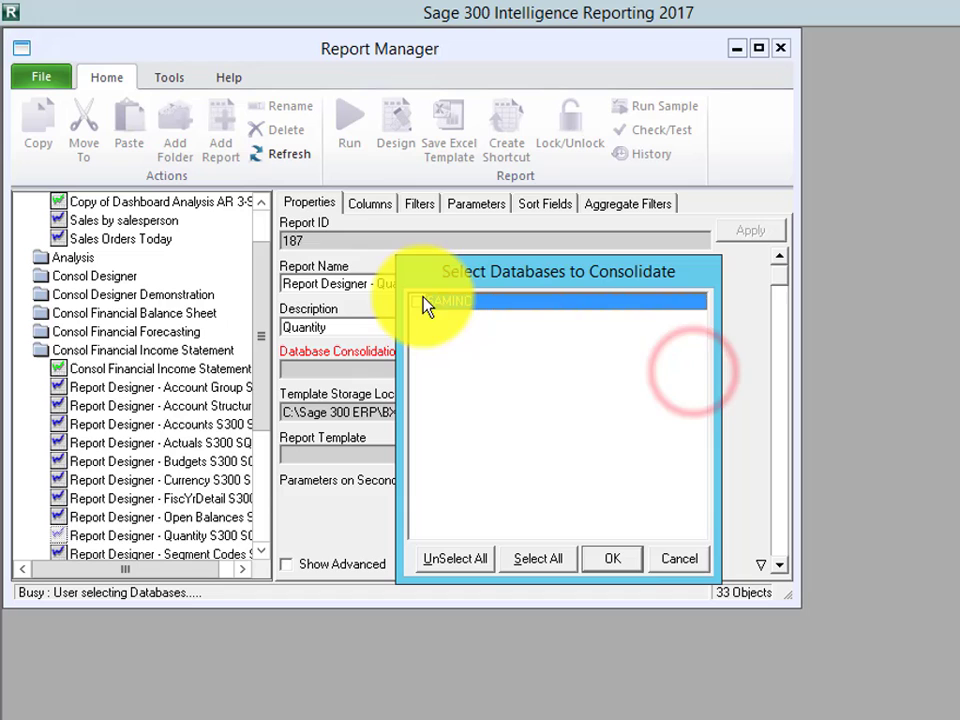
{"action": "left_click", "coordinate": [418, 304]}
{"action": "left_click", "coordinate": [612, 560]}
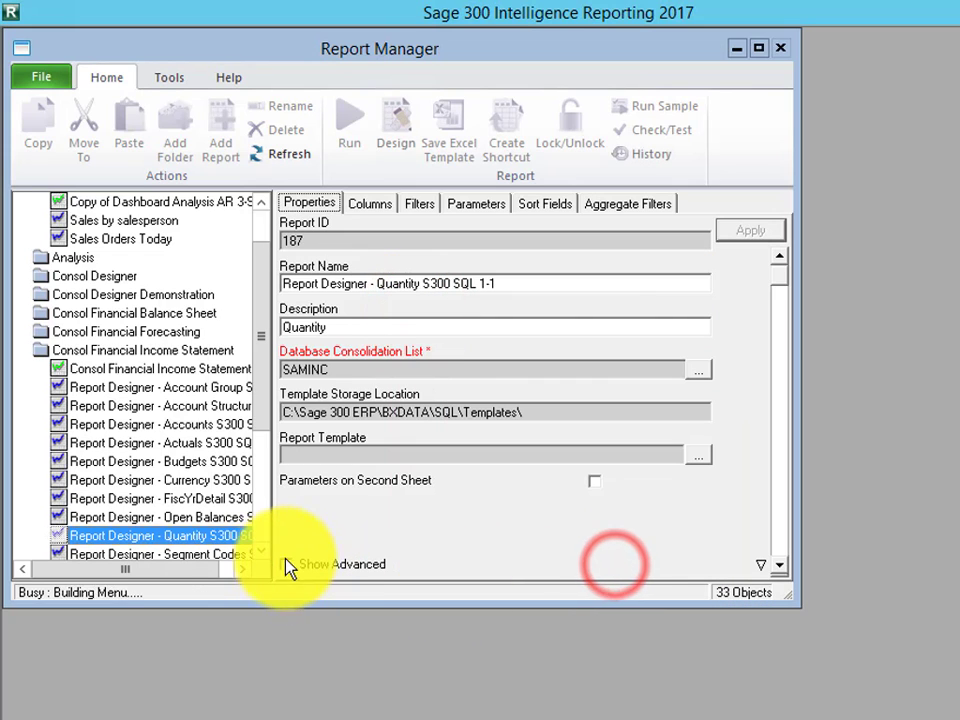
Check the database consolidation lists of the remaining Segment Codes, Segments and Settings sub reports
{"action": "left_click", "coordinate": [261, 552]}
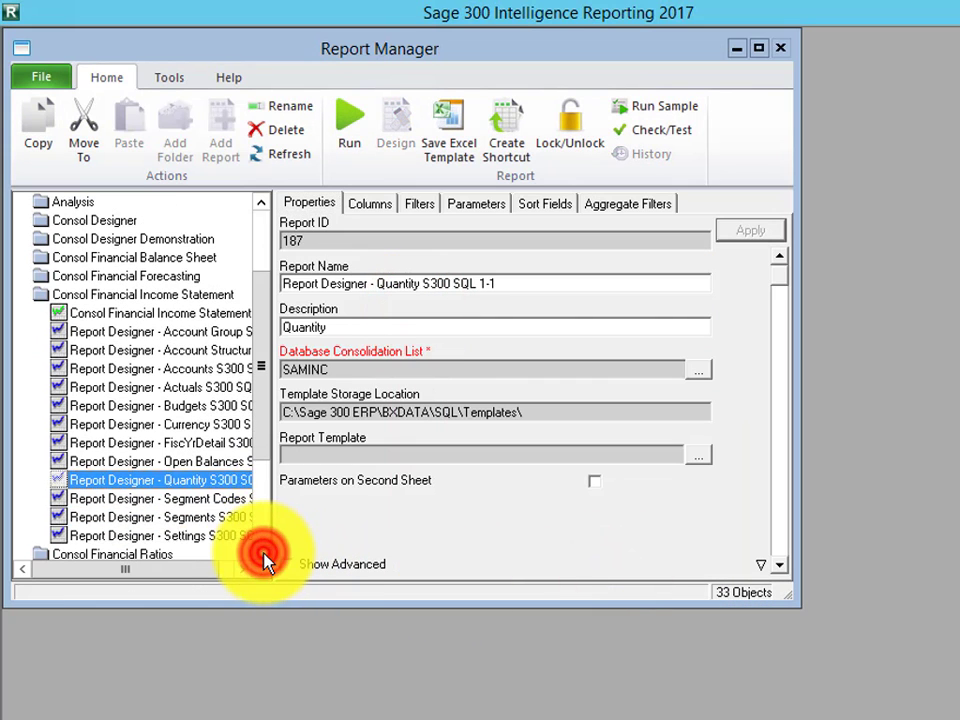
{"action": "left_click", "coordinate": [206, 498]}
{"action": "key", "text": "Down"}
{"action": "key", "text": "Down"}
Run the Financial Income Statement report in _My Reports for the financial year 2019
{"action": "left_click_drag", "start_coordinate": [253, 392], "coordinate": [253, 207]}
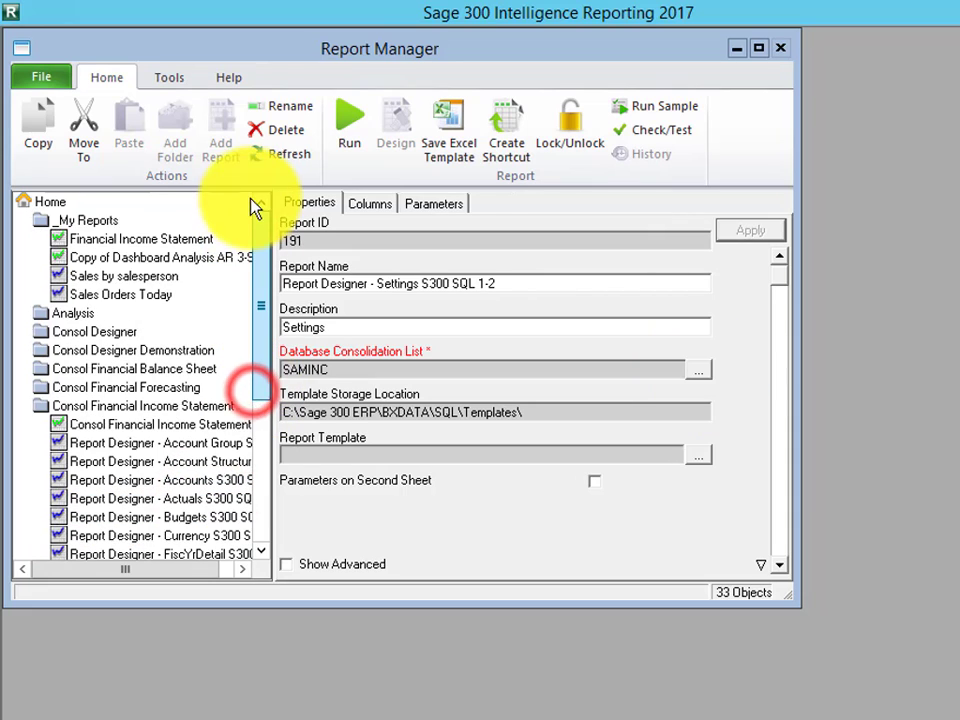
{"action": "left_click", "coordinate": [141, 241]}
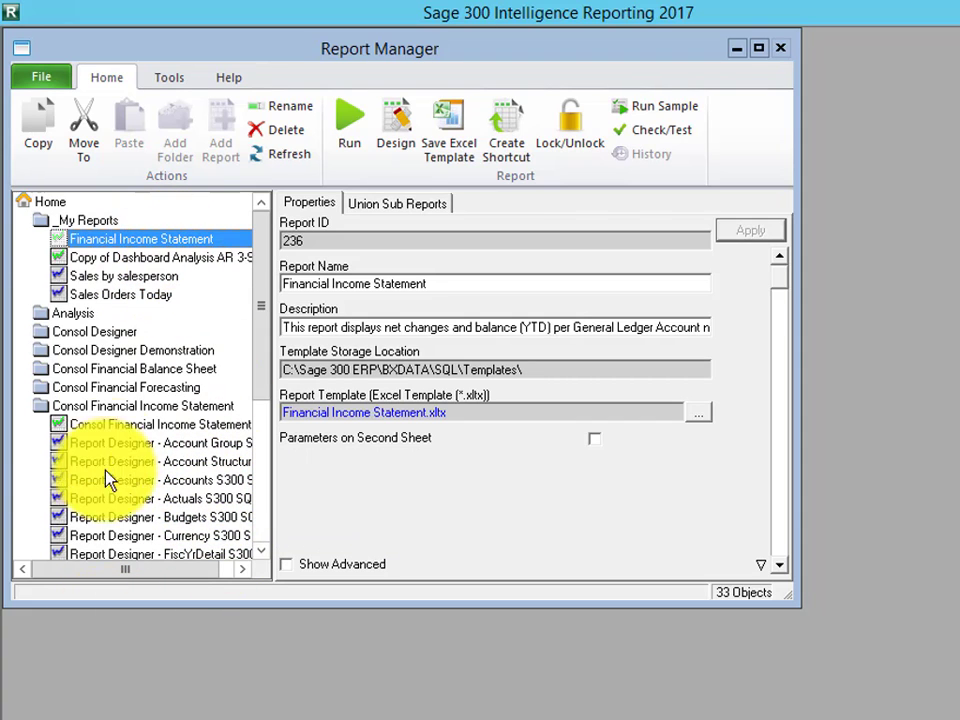
{"action": "left_click", "coordinate": [360, 130]}
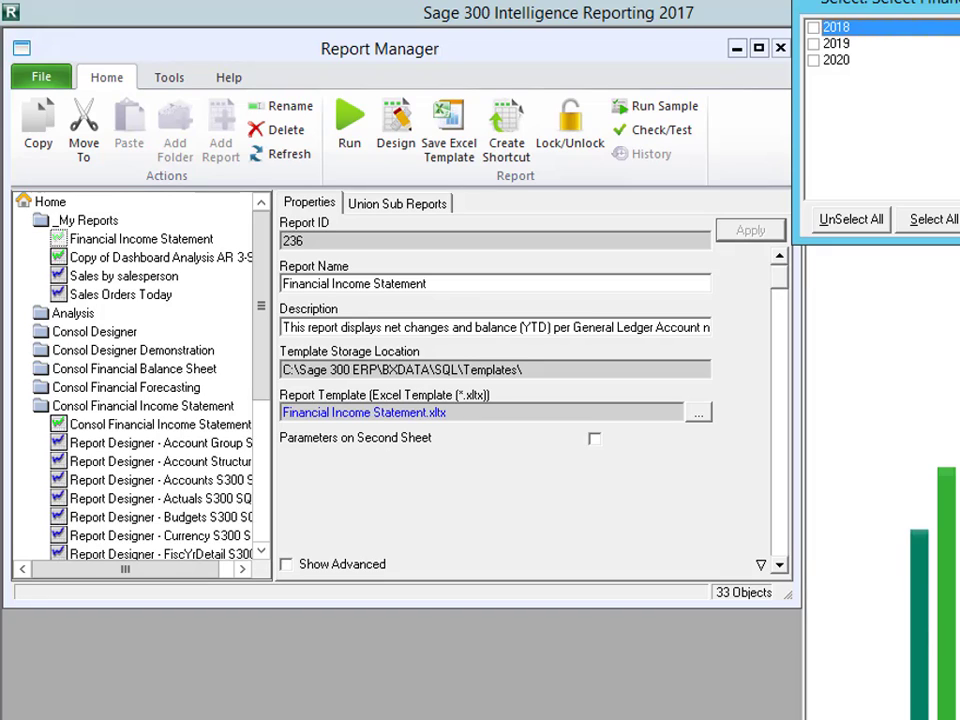
{"action": "left_click", "coordinate": [812, 44]}
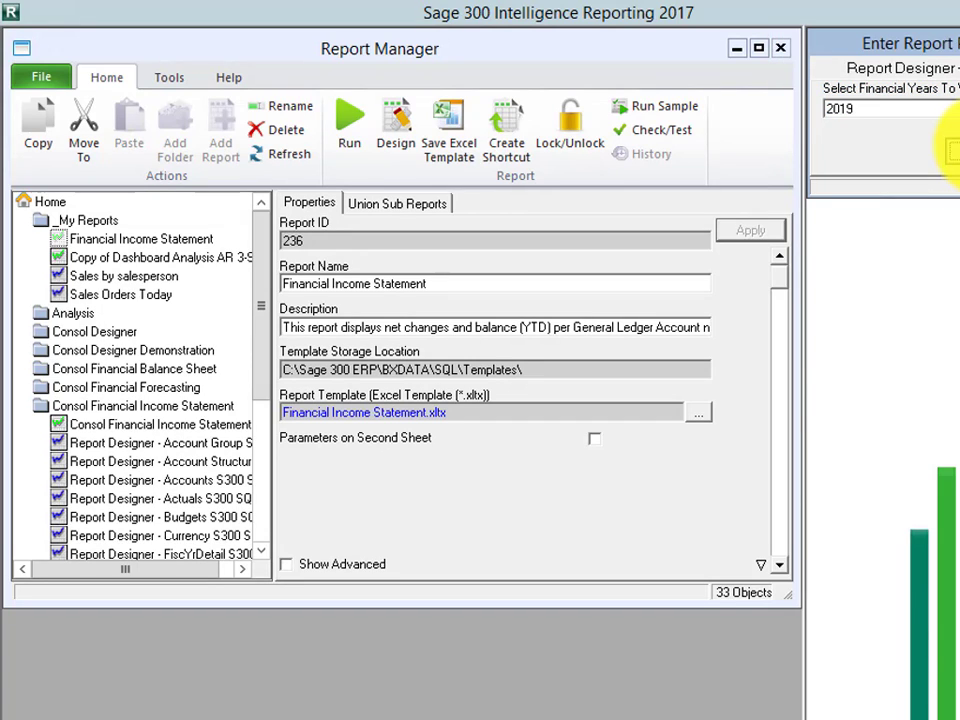
{"action": "left_click", "coordinate": [950, 150]}
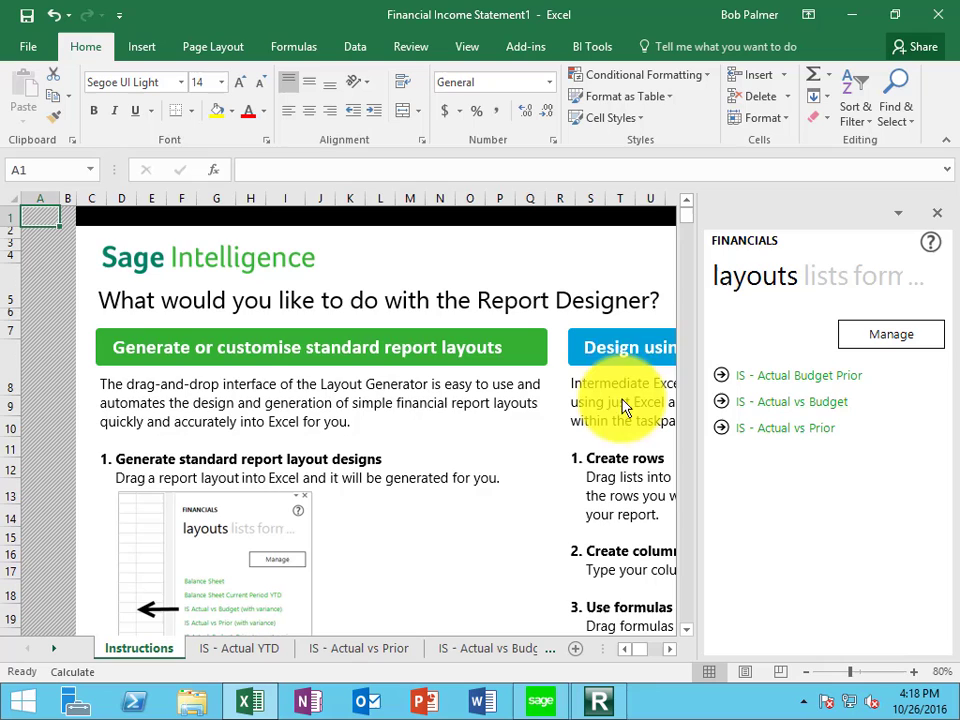
Close the Financials task pane in the generated Excel workbook and read through the Instructions sheet
{"action": "left_click", "coordinate": [941, 214]}
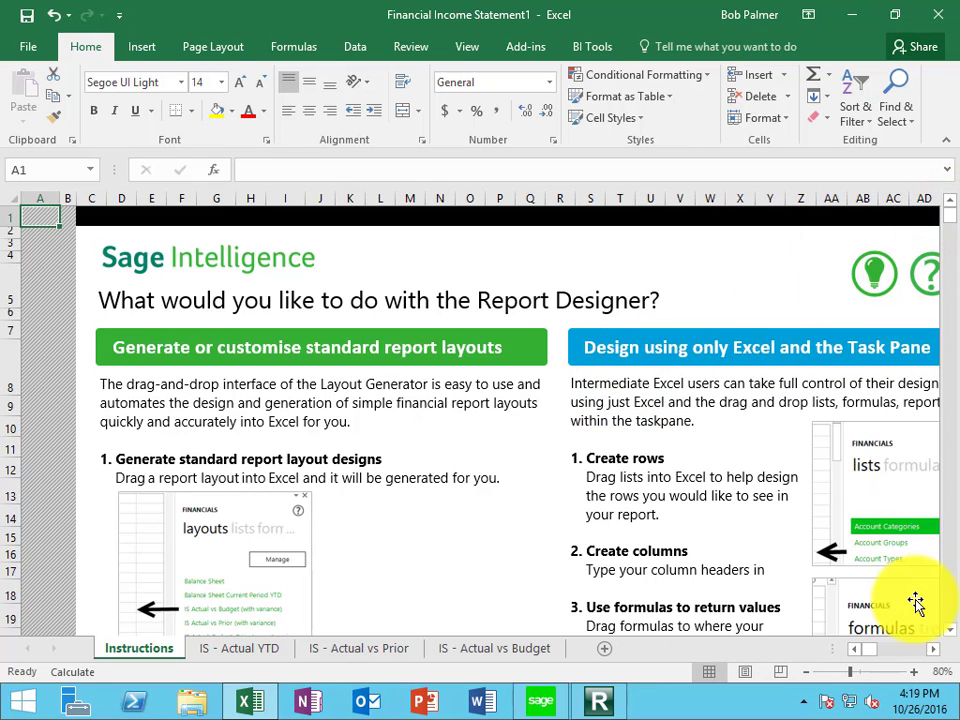
{"action": "left_click", "coordinate": [932, 649]}
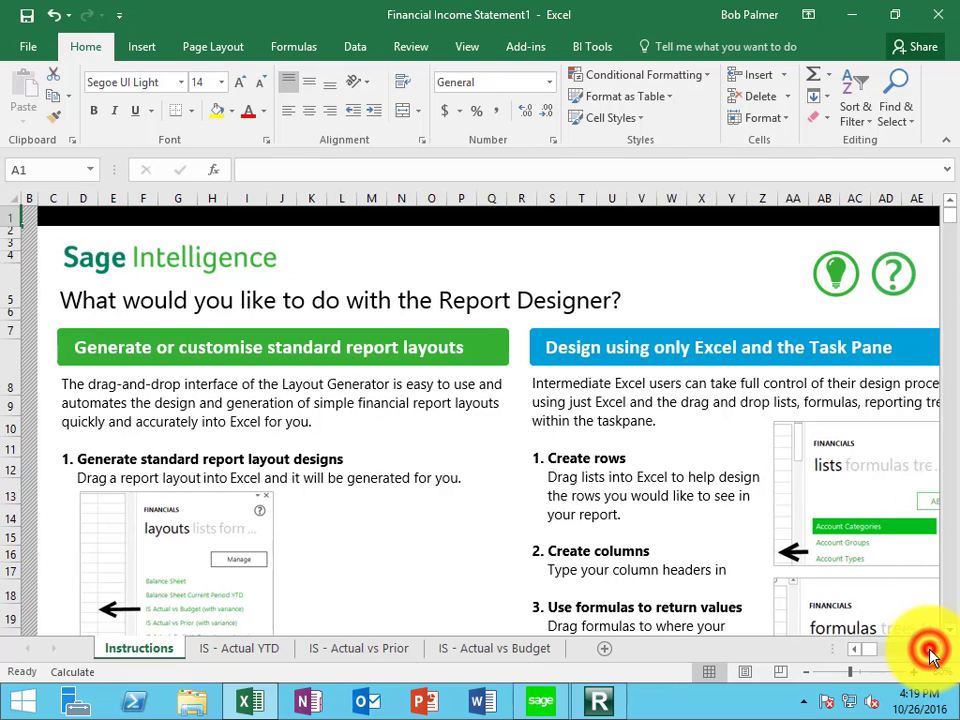
{"action": "left_click", "coordinate": [932, 649]}
{"action": "left_click", "coordinate": [932, 649]}
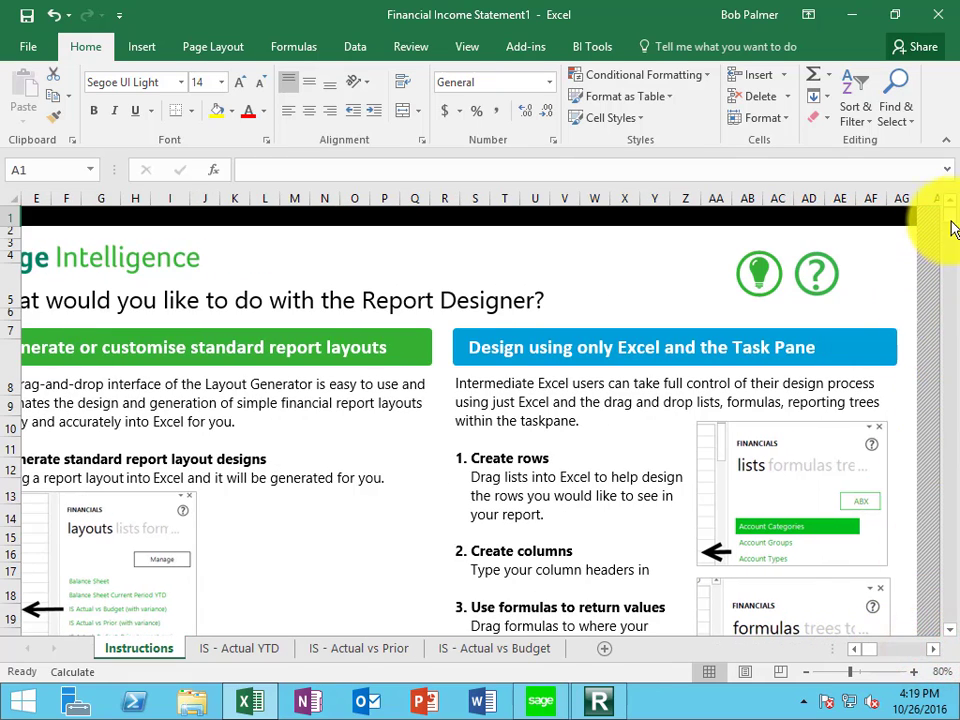
{"action": "left_click_drag", "start_coordinate": [950, 222], "coordinate": [950, 226]}
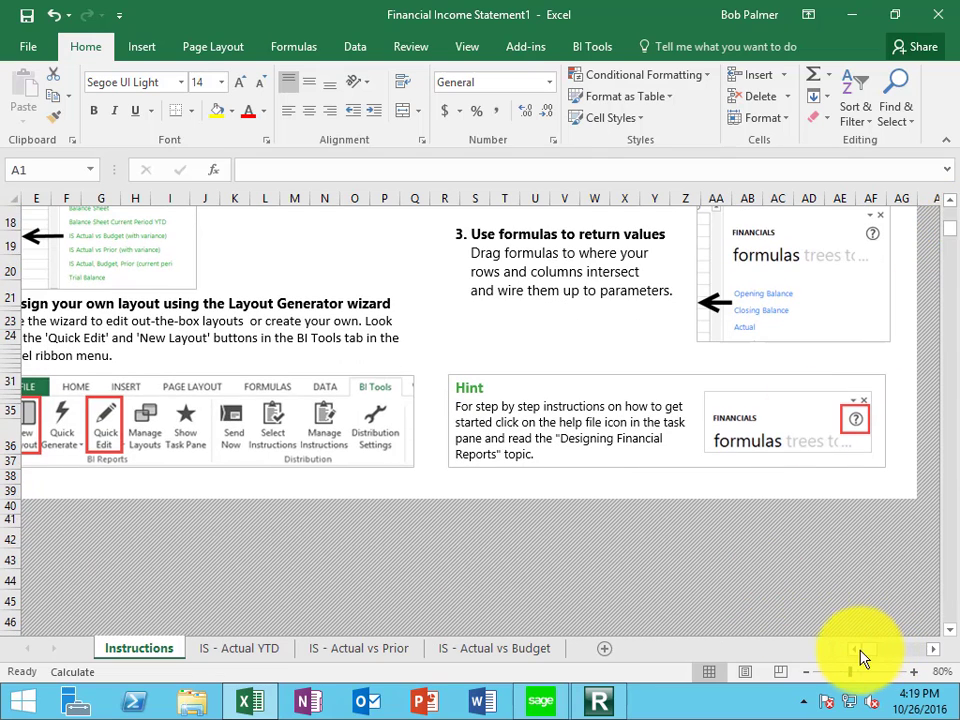
{"action": "left_click_drag", "start_coordinate": [856, 652], "coordinate": [854, 653]}
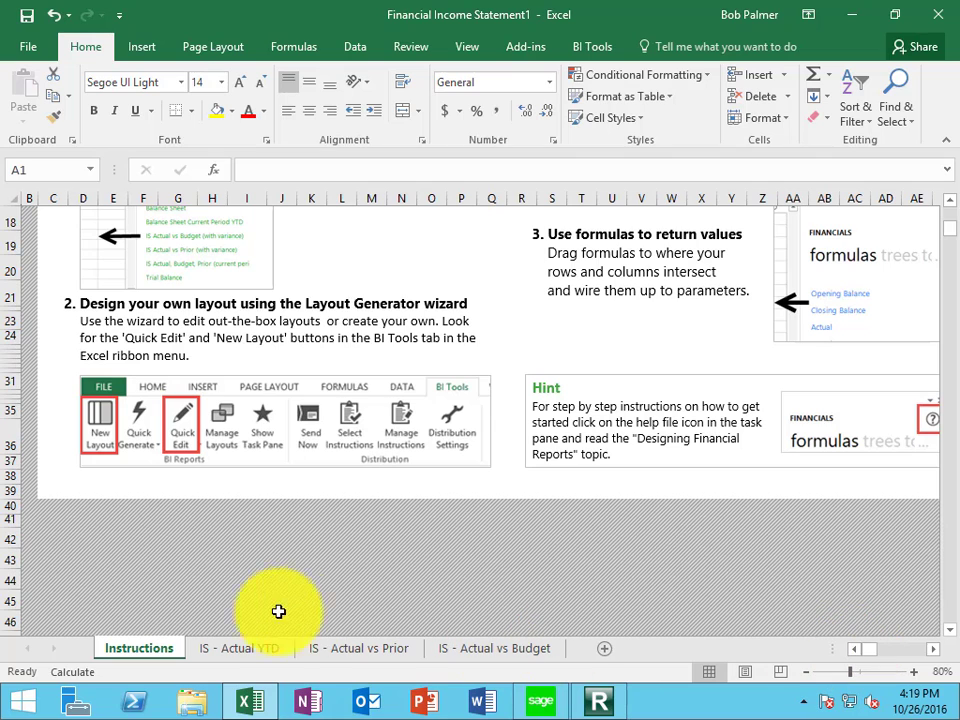
Review the Actual YTD, Actual vs Prior and Actual vs Budget income statement sheets, and return to IS - Actual YTD
{"action": "left_click", "coordinate": [222, 651]}
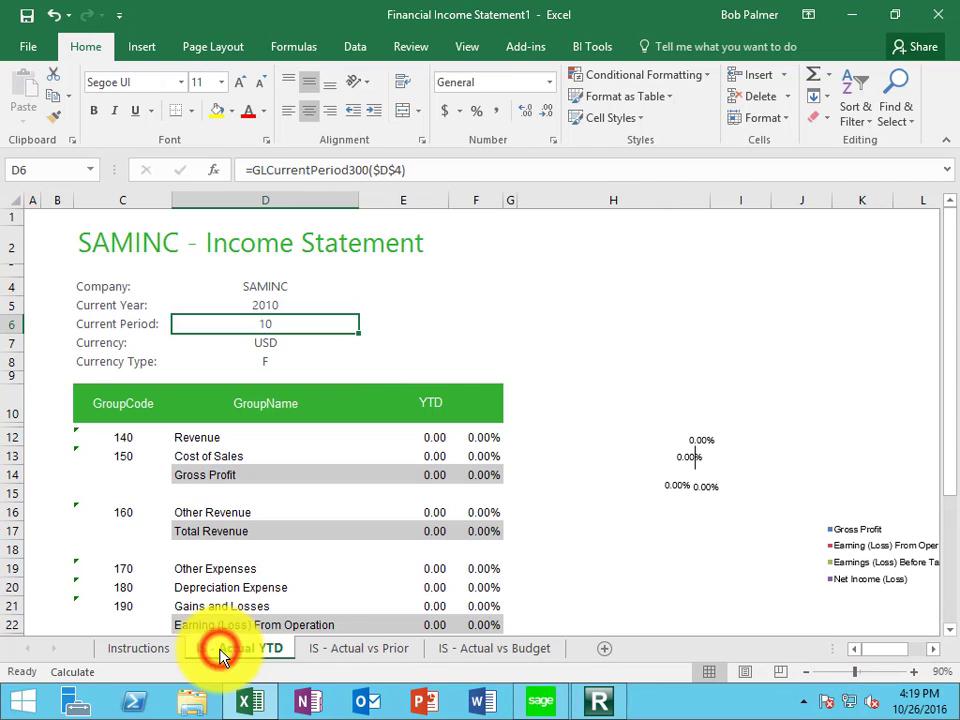
{"action": "left_click", "coordinate": [350, 655]}
{"action": "left_click", "coordinate": [503, 653]}
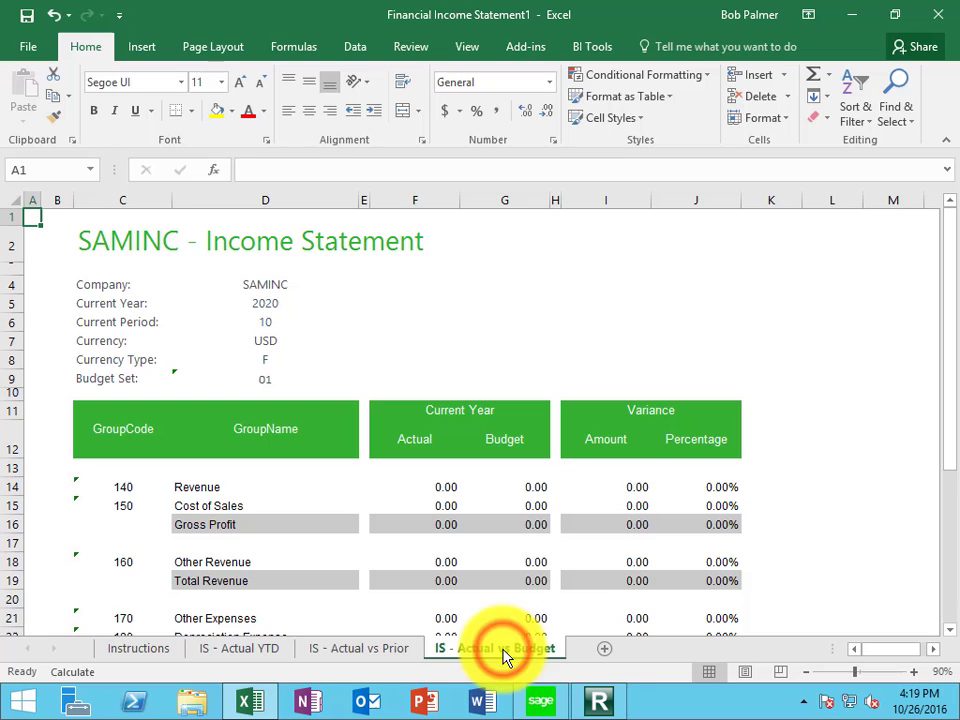
{"action": "left_click", "coordinate": [228, 652]}
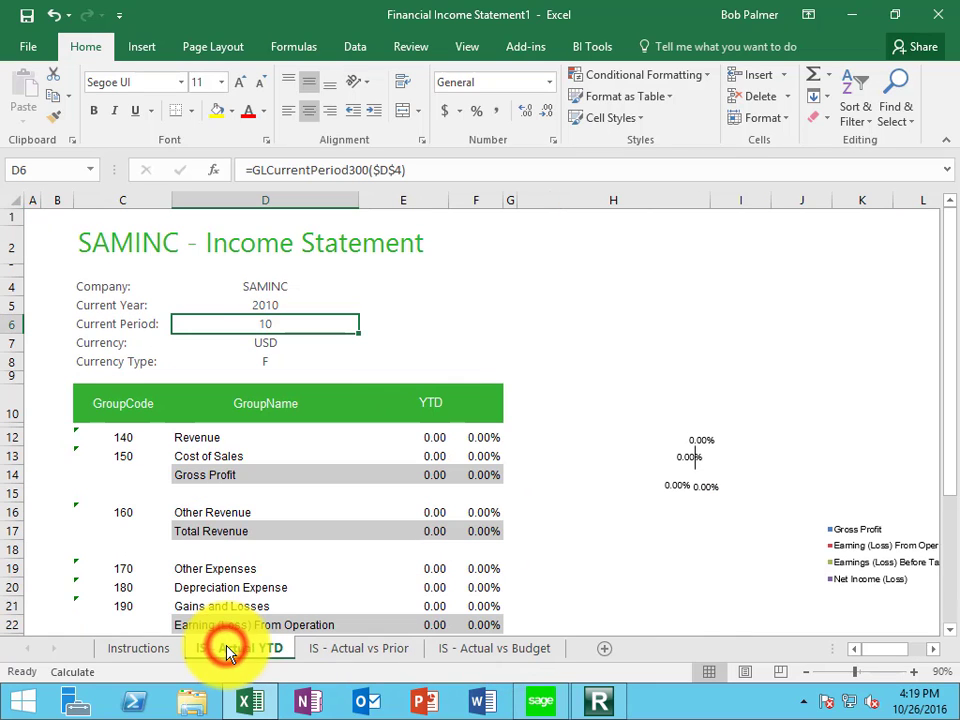
Set the Current Year on the IS - Actual YTD sheet to 2019 and look through the recalculated statement
{"action": "left_click", "coordinate": [277, 304]}
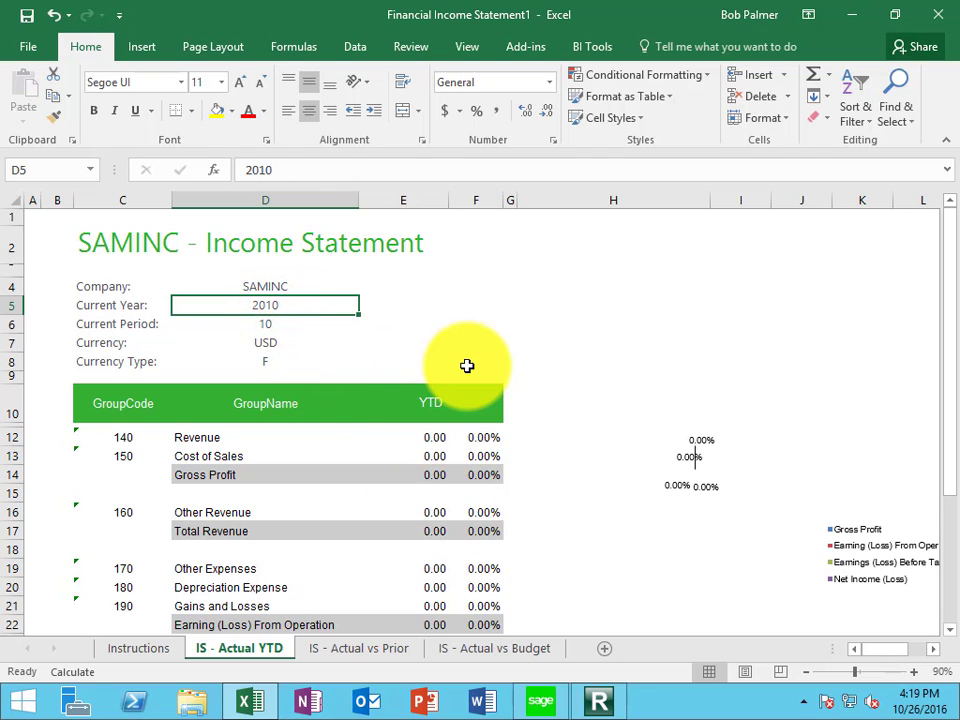
{"action": "type", "text": "201"}
{"action": "key", "text": "Return"}
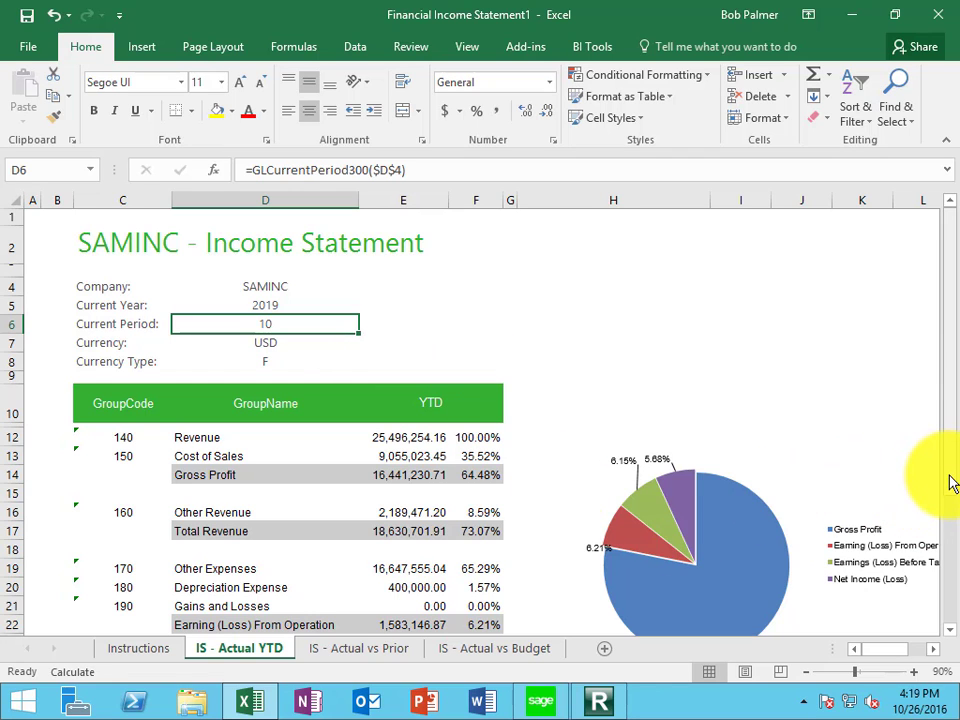
{"action": "left_click_drag", "start_coordinate": [947, 476], "coordinate": [952, 520]}
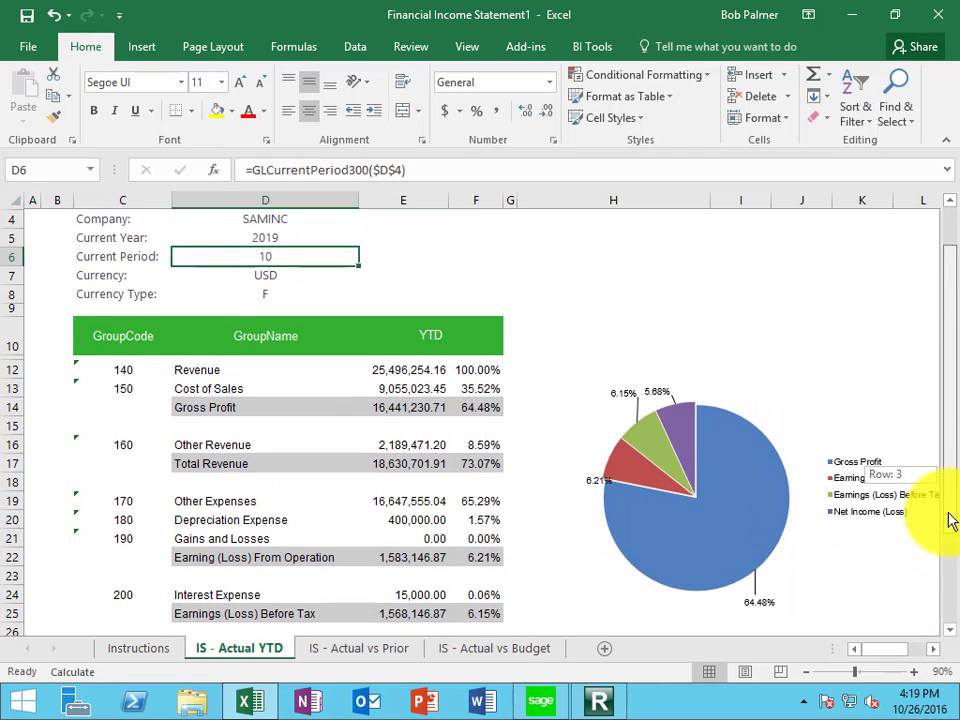
On the IS - Actual vs Prior sheet, try Current Period values 4 and 2, and finish with period 1
{"action": "left_click", "coordinate": [331, 649]}
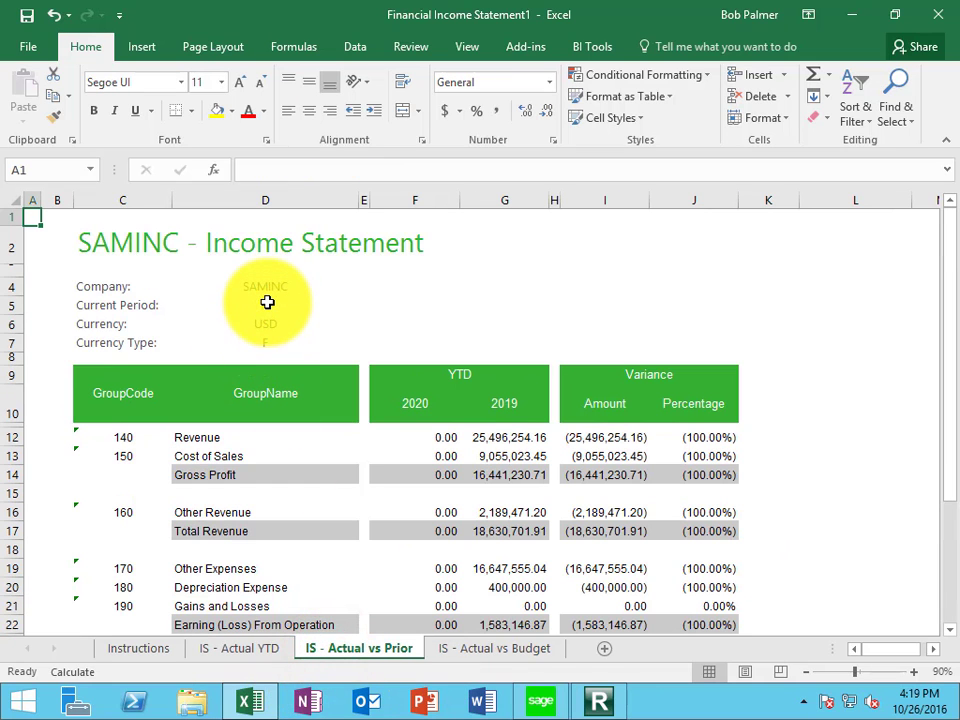
{"action": "left_click", "coordinate": [266, 303]}
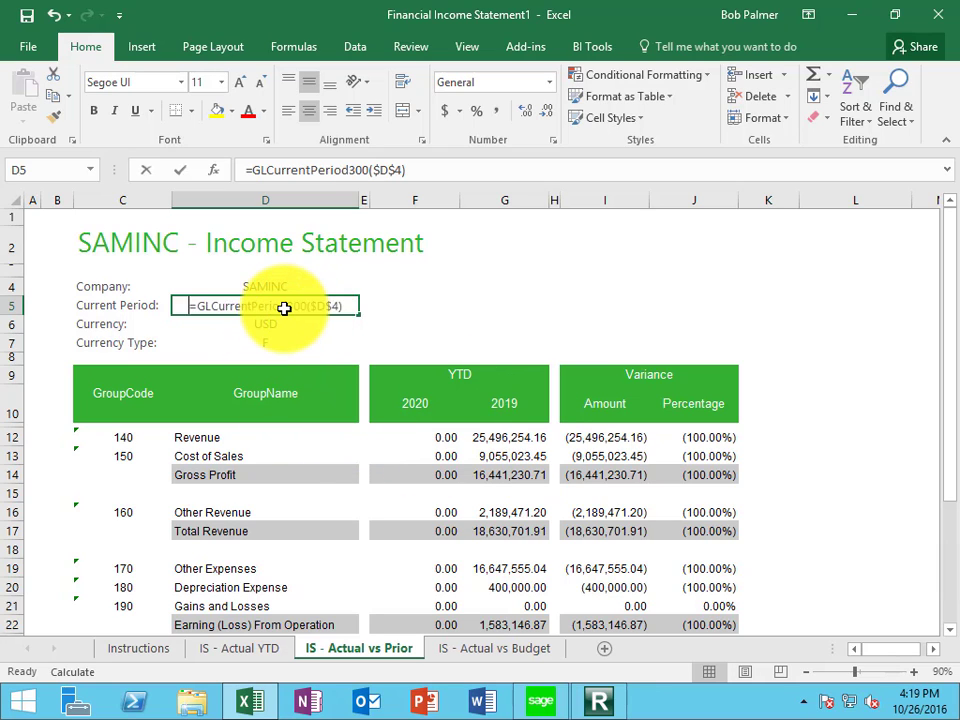
{"action": "key", "text": "Return"}
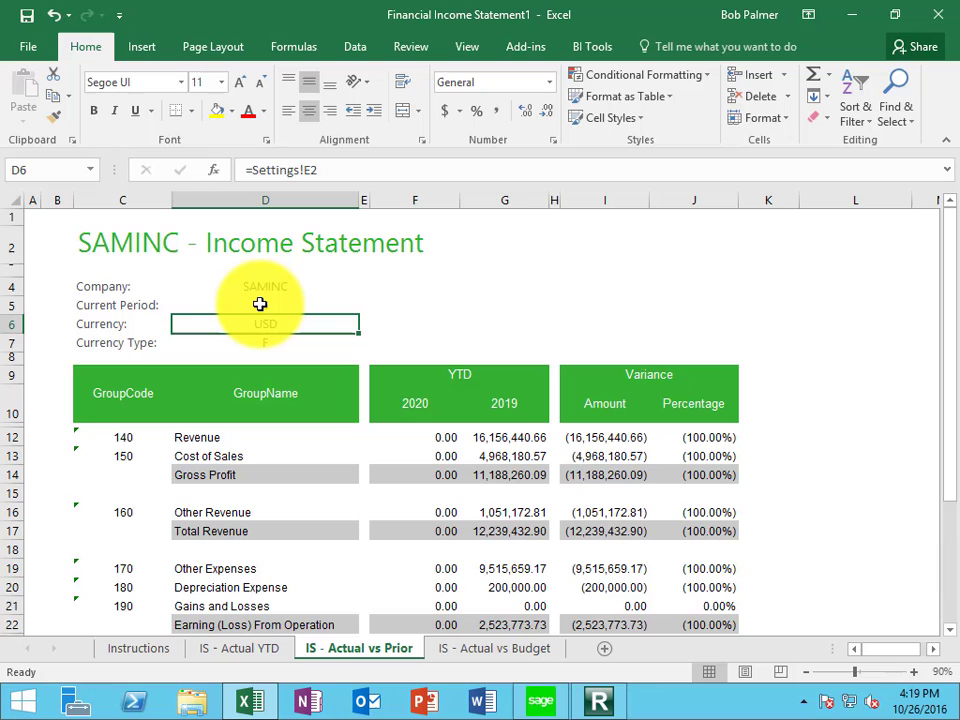
{"action": "left_click", "coordinate": [259, 304]}
{"action": "type", "text": "4"}
{"action": "key", "text": "Return"}
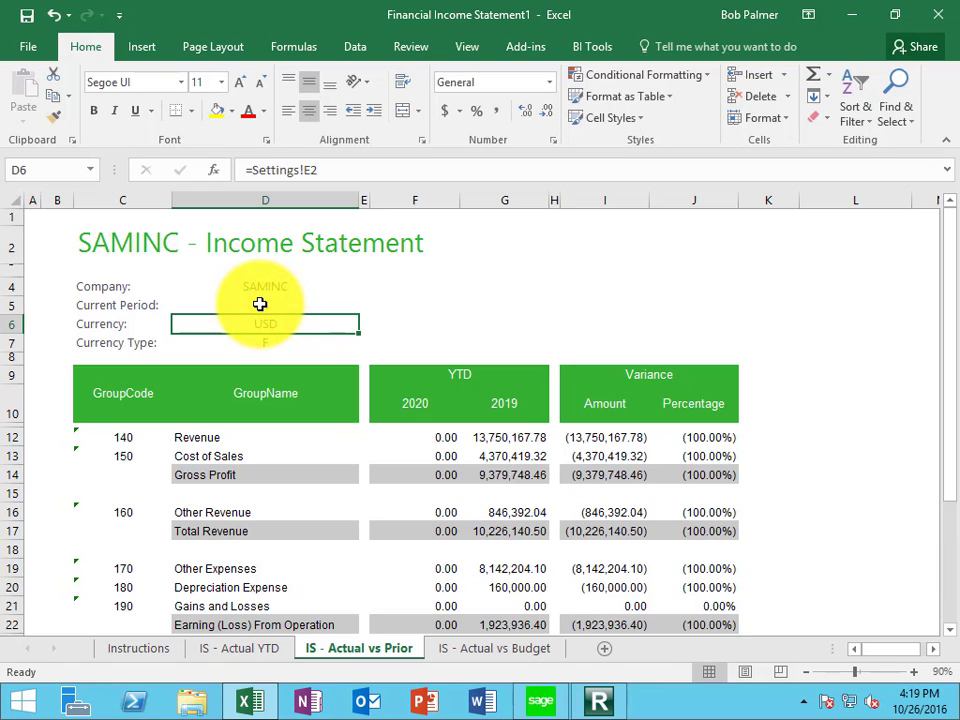
{"action": "type", "text": "2"}
{"action": "key", "text": "Return"}
{"action": "left_click", "coordinate": [259, 304]}
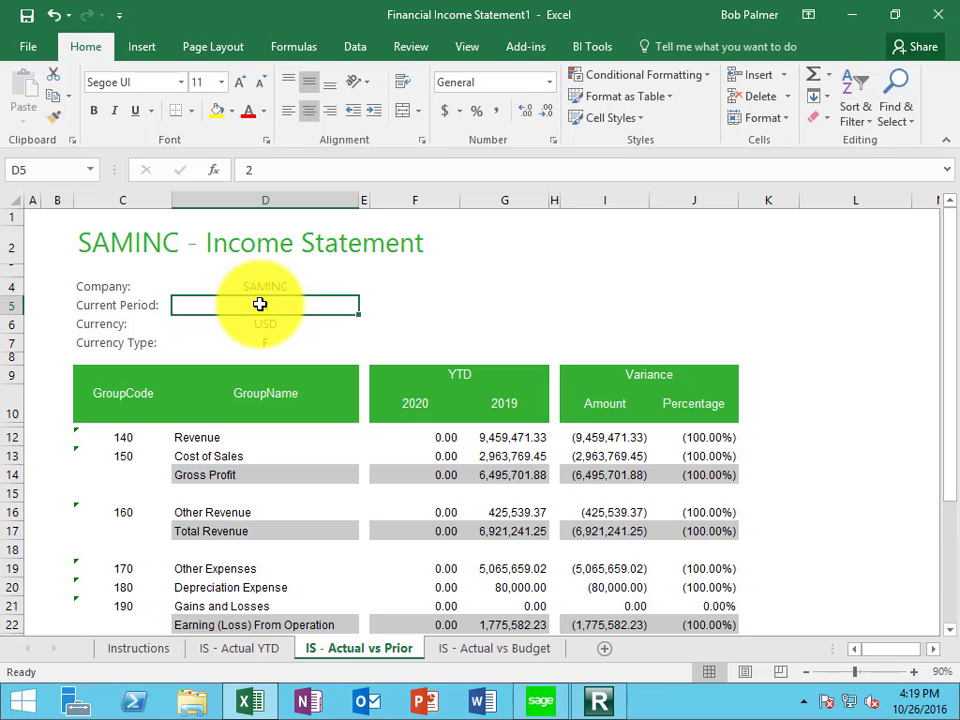
{"action": "type", "text": "2"}
{"action": "key", "text": "Return"}
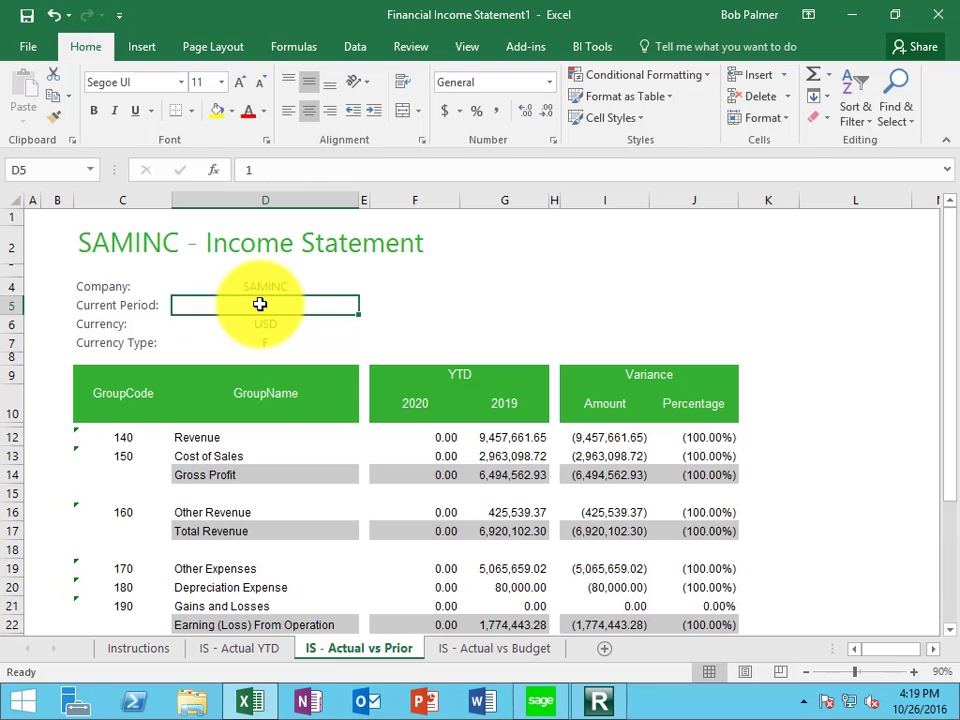
Set the Current Year on the IS - Actual vs Budget sheet to 2019
{"action": "left_click", "coordinate": [527, 647]}
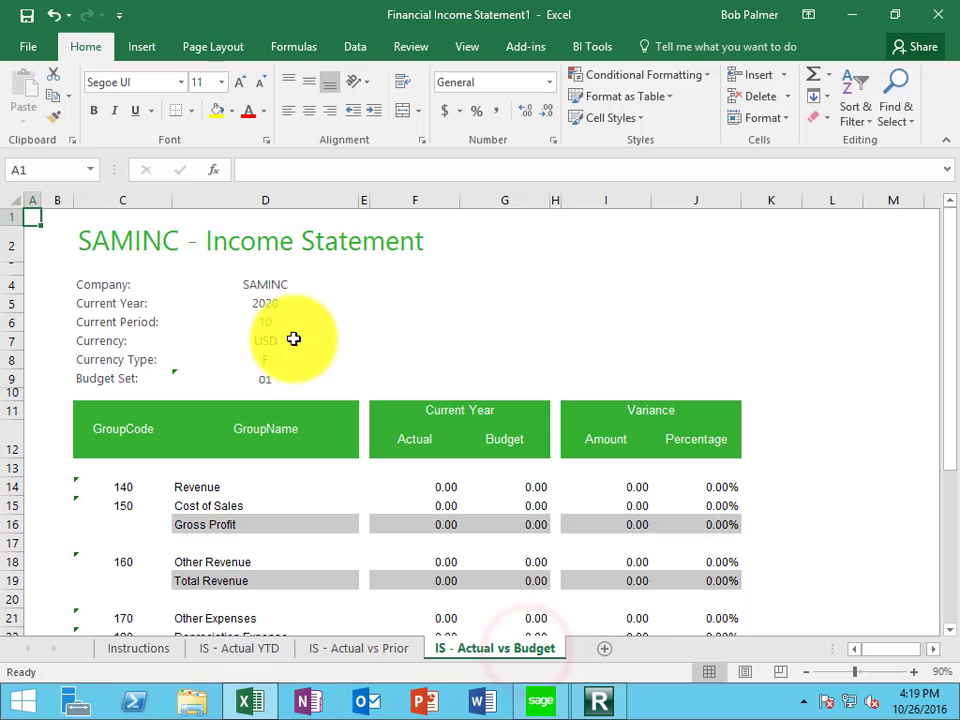
{"action": "left_click", "coordinate": [264, 302]}
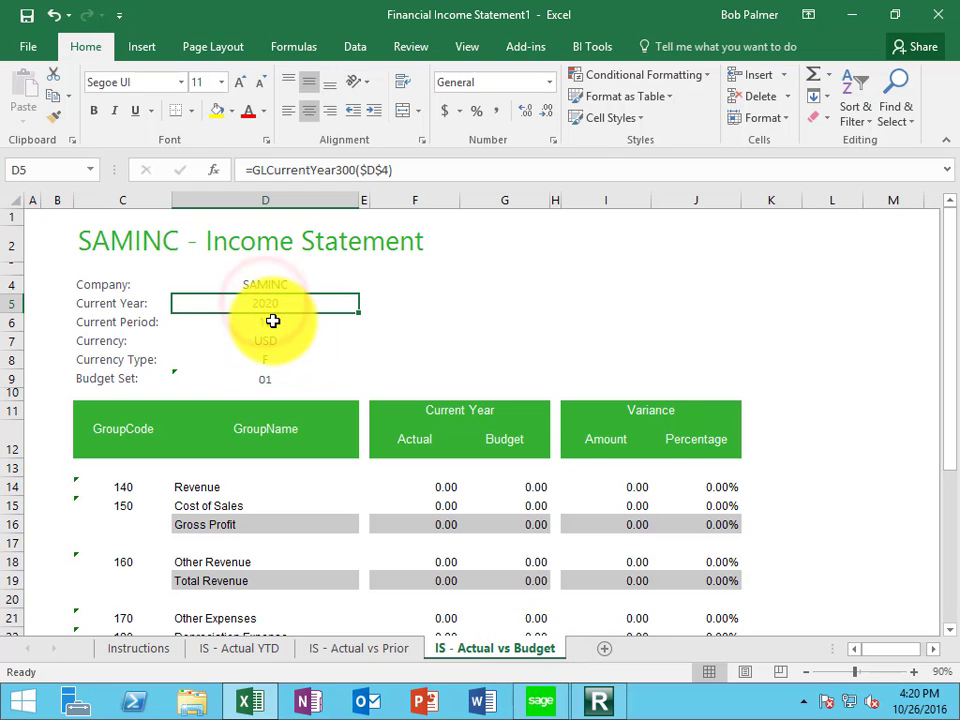
{"action": "type", "text": "2019"}
{"action": "key", "text": "Return"}
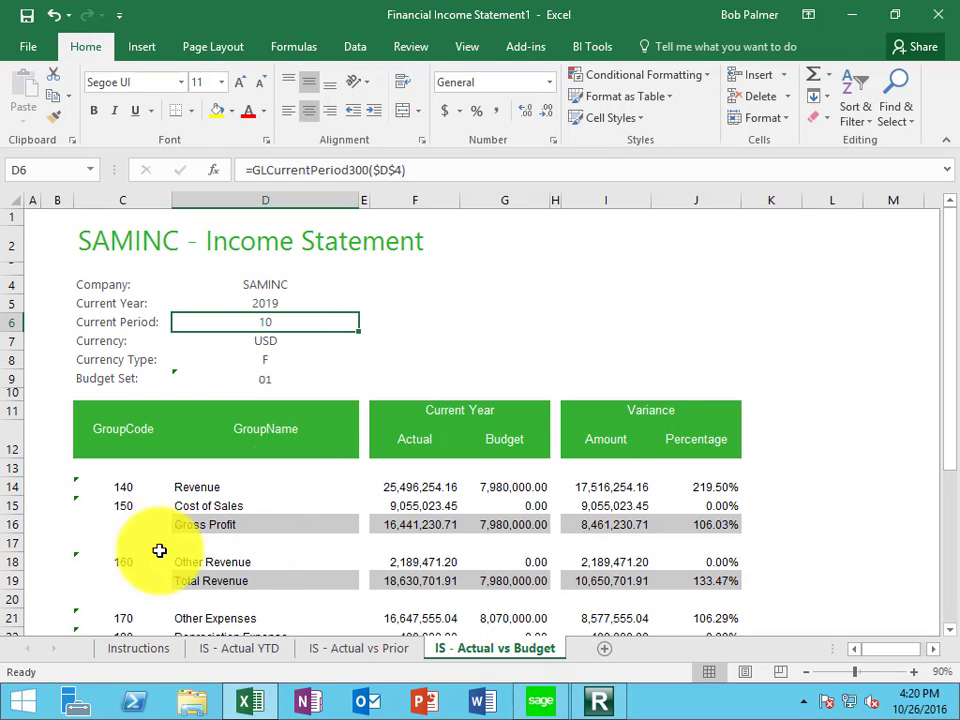
Try Current Period 2 on the IS - Actual vs Budget sheet, and finish with period 3
{"action": "type", "text": "2"}
{"action": "key", "text": "Return"}
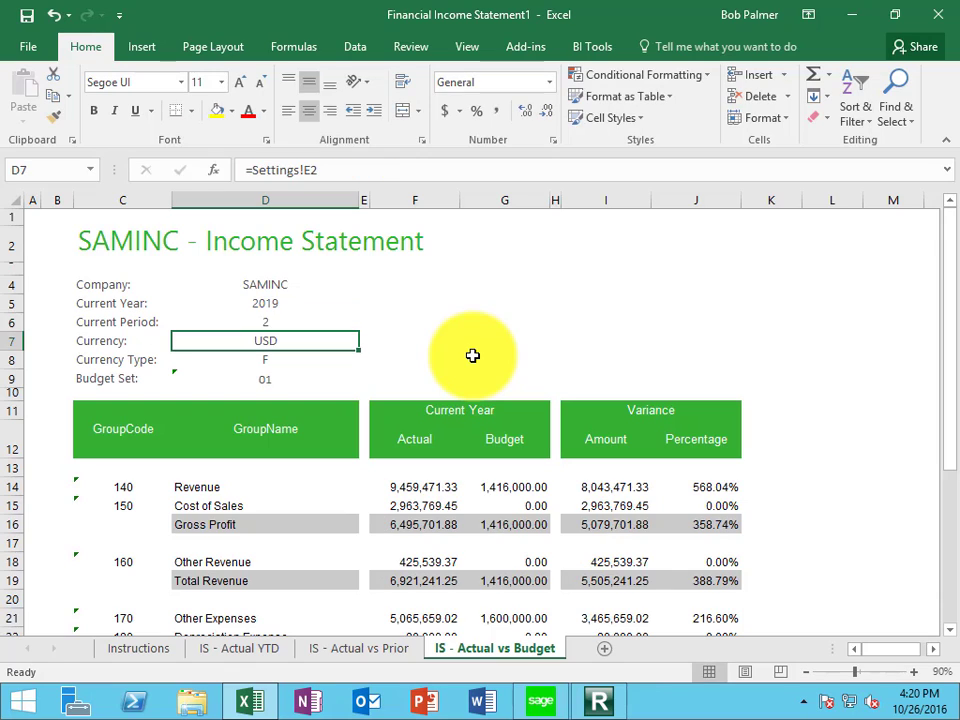
{"action": "key", "text": "Up"}
{"action": "type", "text": "3"}
{"action": "key", "text": "Return"}
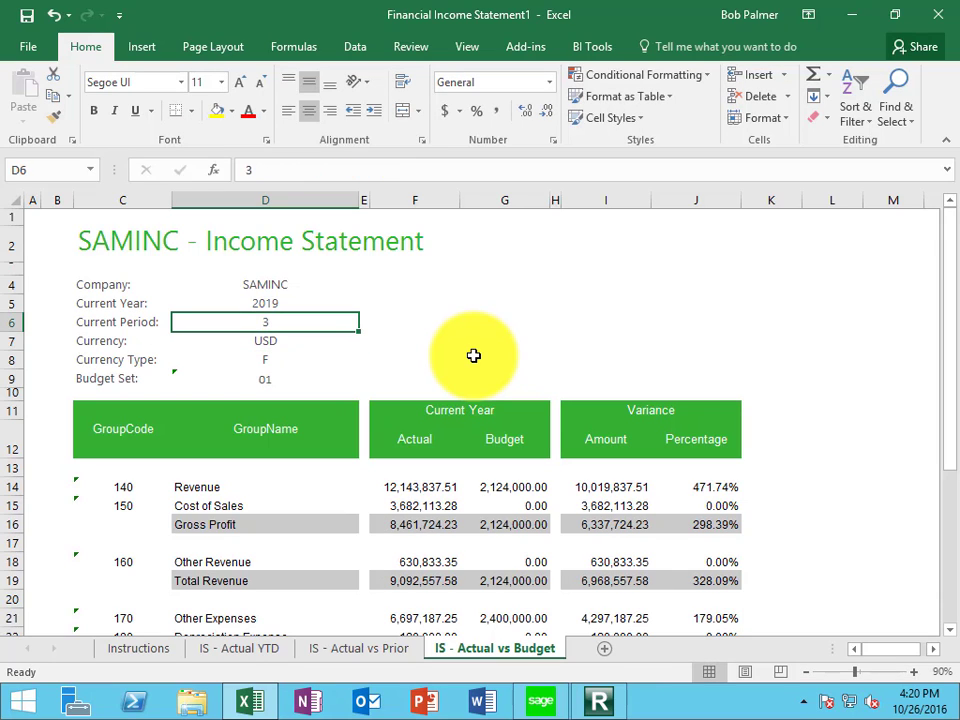
Check the Budget Set cell and look through the rest of the Actual vs Budget statement
{"action": "key", "text": "Down"}
{"action": "key", "text": "Down"}
{"action": "key", "text": "Down"}
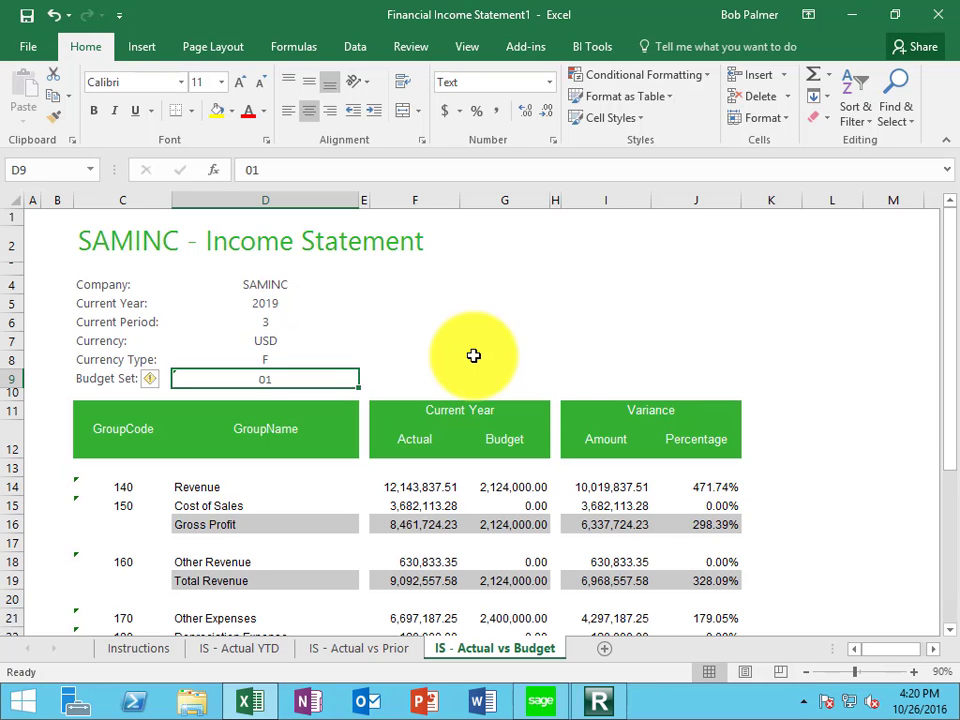
{"action": "left_click_drag", "start_coordinate": [952, 418], "coordinate": [947, 330]}
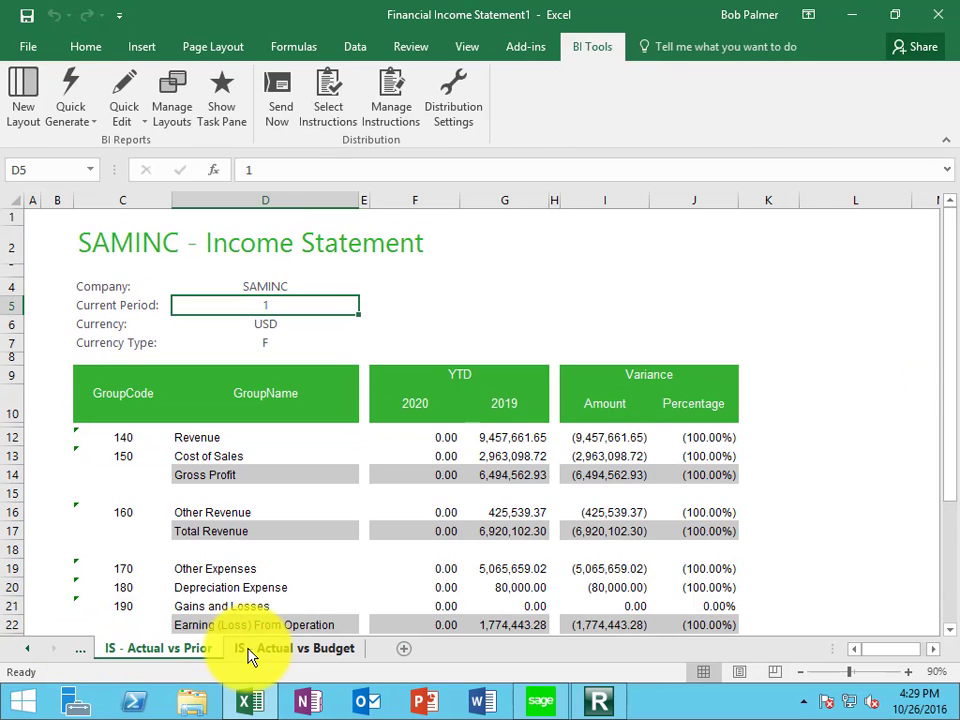
Create a new report layout named IS Comparison 12 Mo and set its company code to SAMINC
{"action": "left_click", "coordinate": [22, 90]}
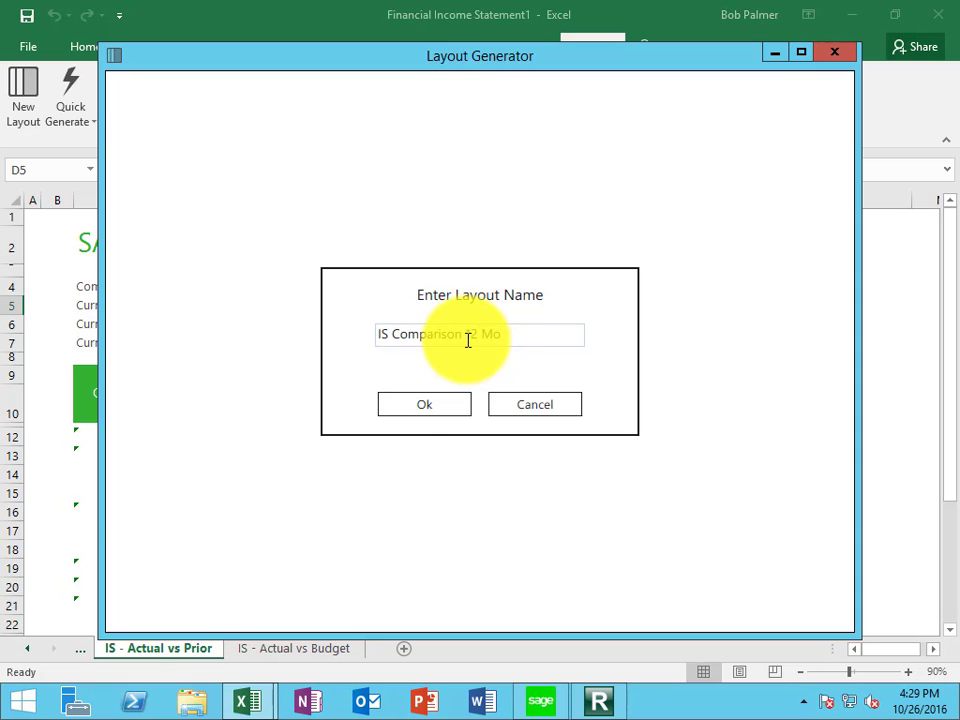
{"action": "left_click", "coordinate": [402, 410]}
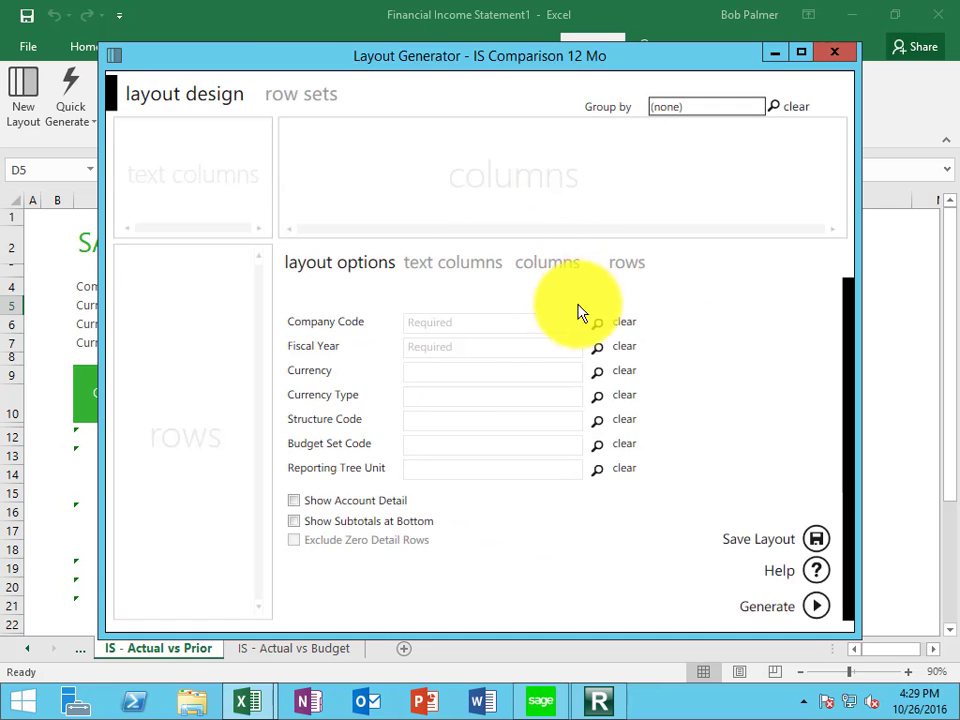
{"action": "left_click", "coordinate": [598, 324]}
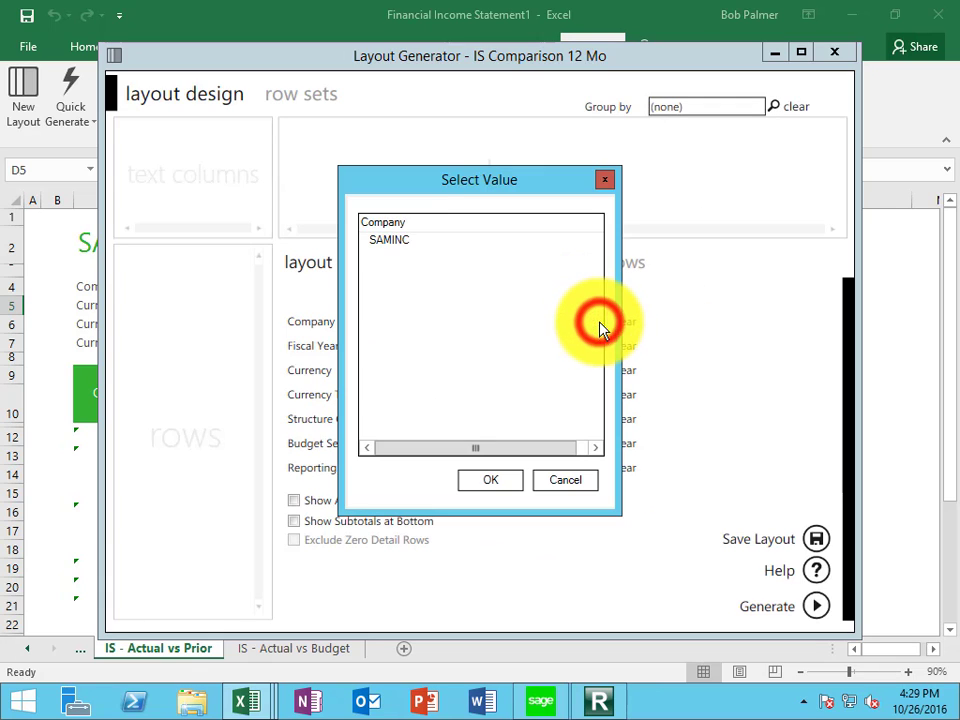
{"action": "left_click", "coordinate": [419, 236]}
{"action": "left_click", "coordinate": [491, 484]}
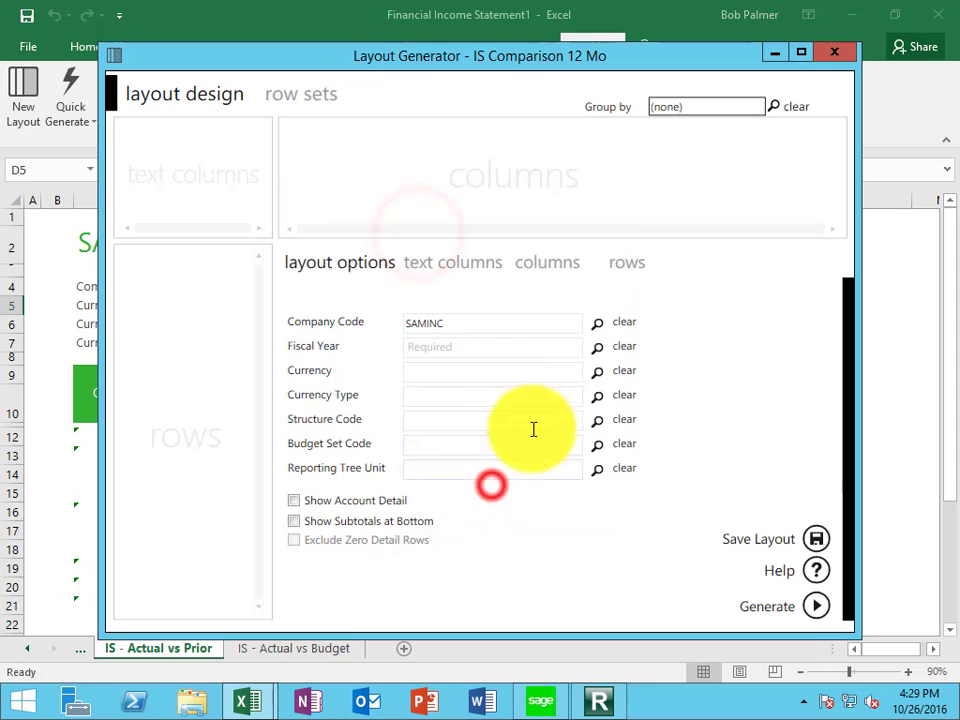
Set the layout's fiscal year to 2019, currency to USD and currency type to Functional
{"action": "left_click", "coordinate": [598, 346]}
{"action": "left_click", "coordinate": [376, 241]}
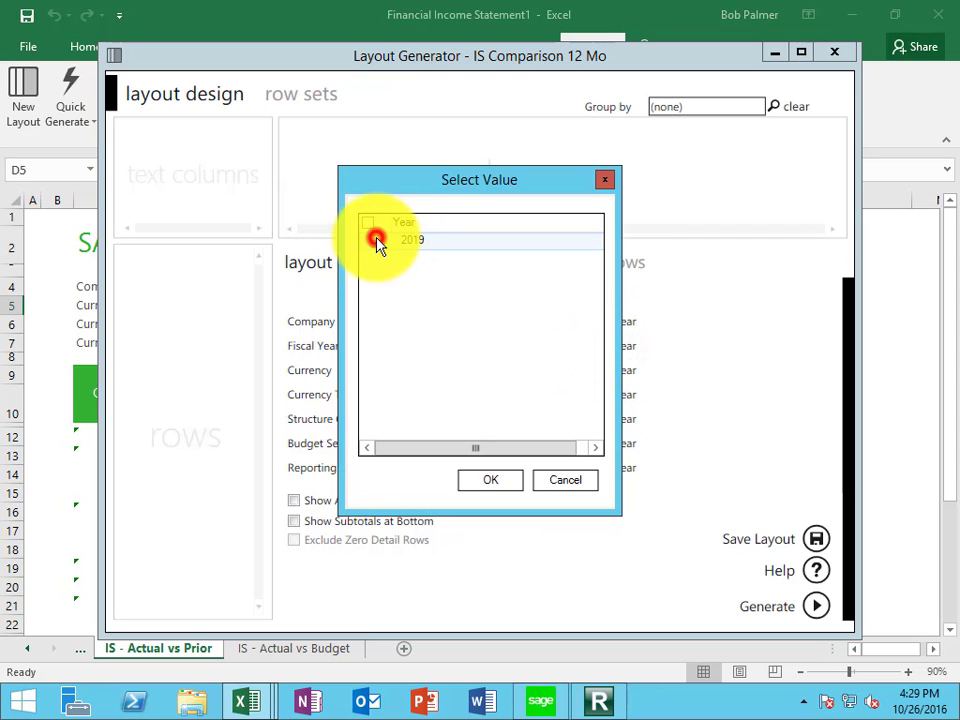
{"action": "left_click", "coordinate": [496, 478]}
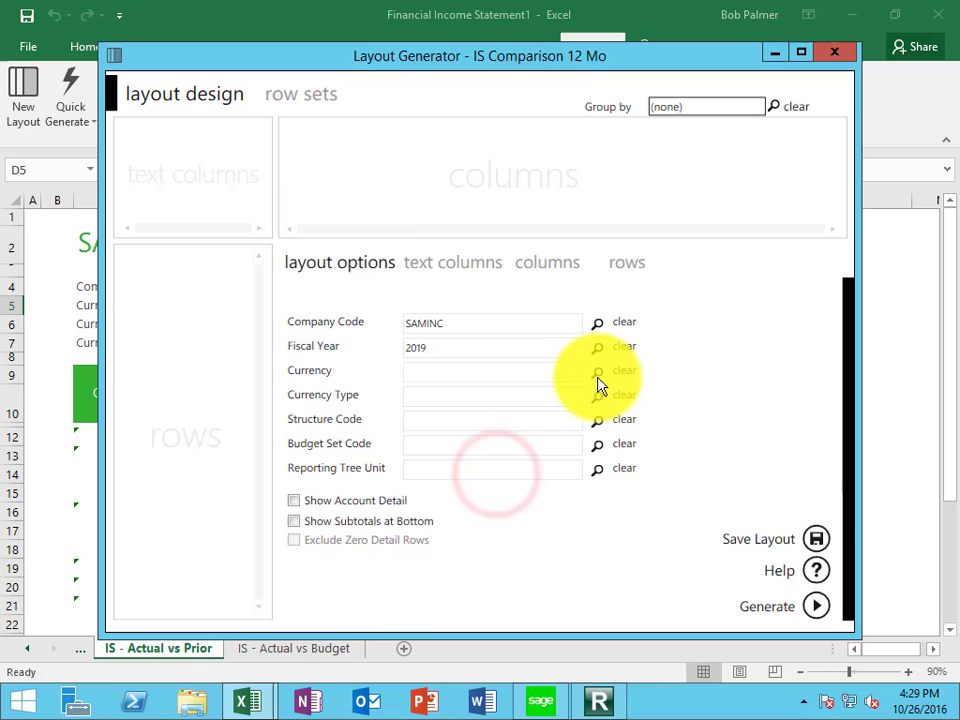
{"action": "left_click", "coordinate": [604, 375]}
{"action": "left_click", "coordinate": [378, 242]}
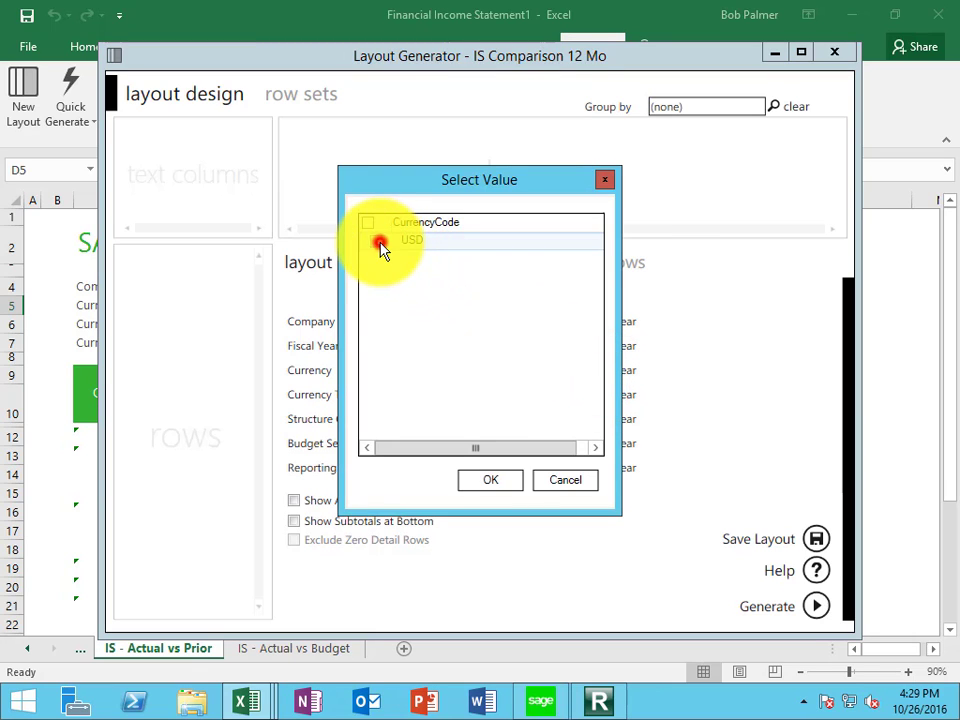
{"action": "left_click", "coordinate": [509, 478]}
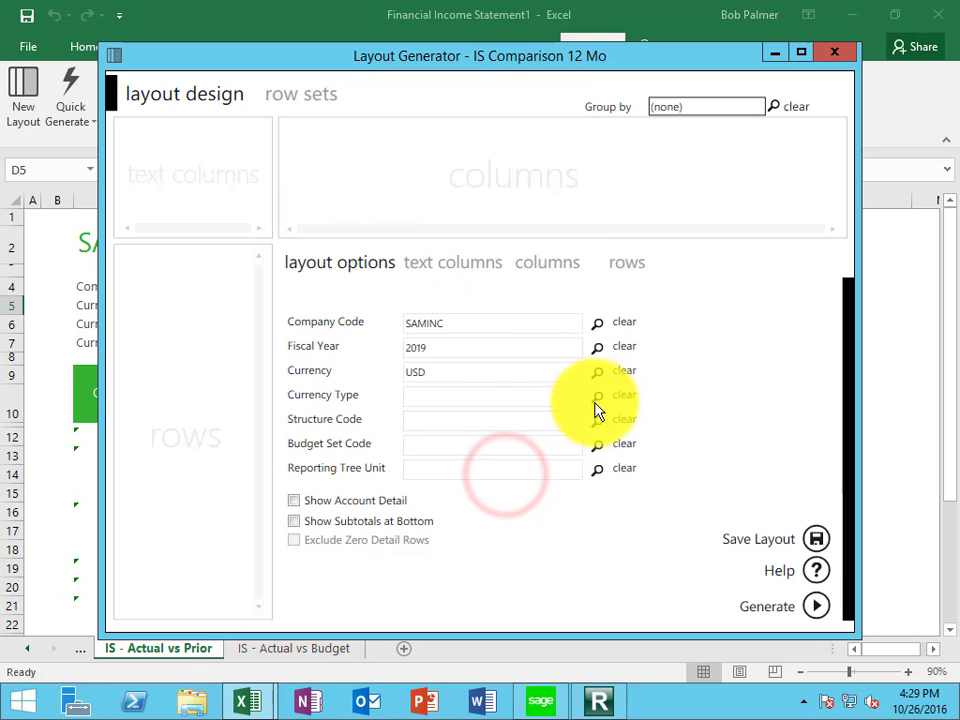
{"action": "left_click", "coordinate": [597, 398]}
{"action": "left_click", "coordinate": [372, 240]}
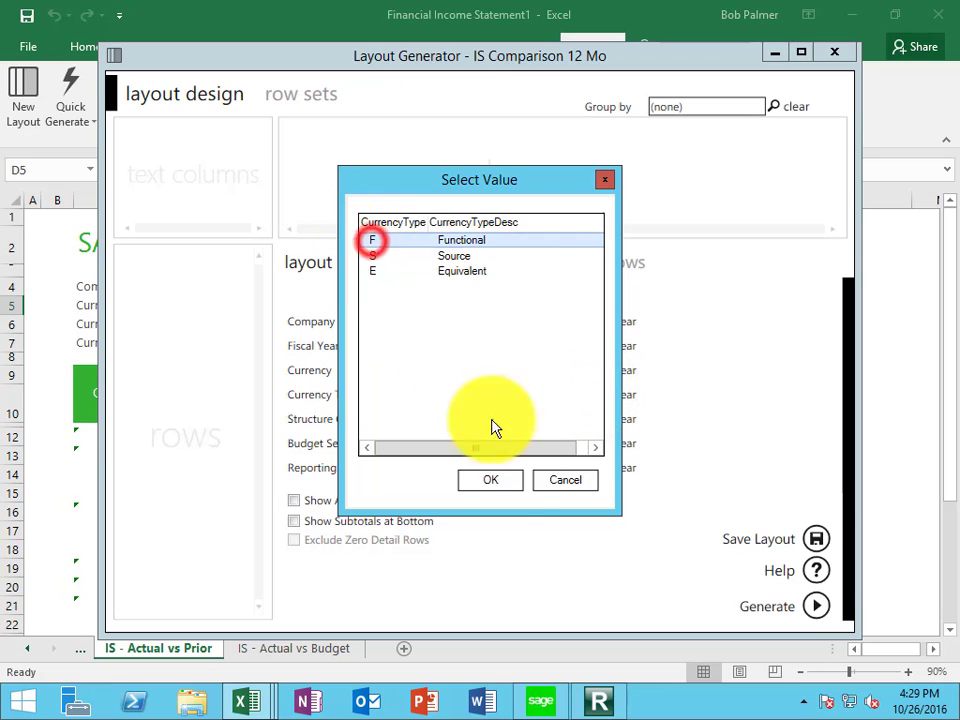
{"action": "left_click", "coordinate": [509, 481]}
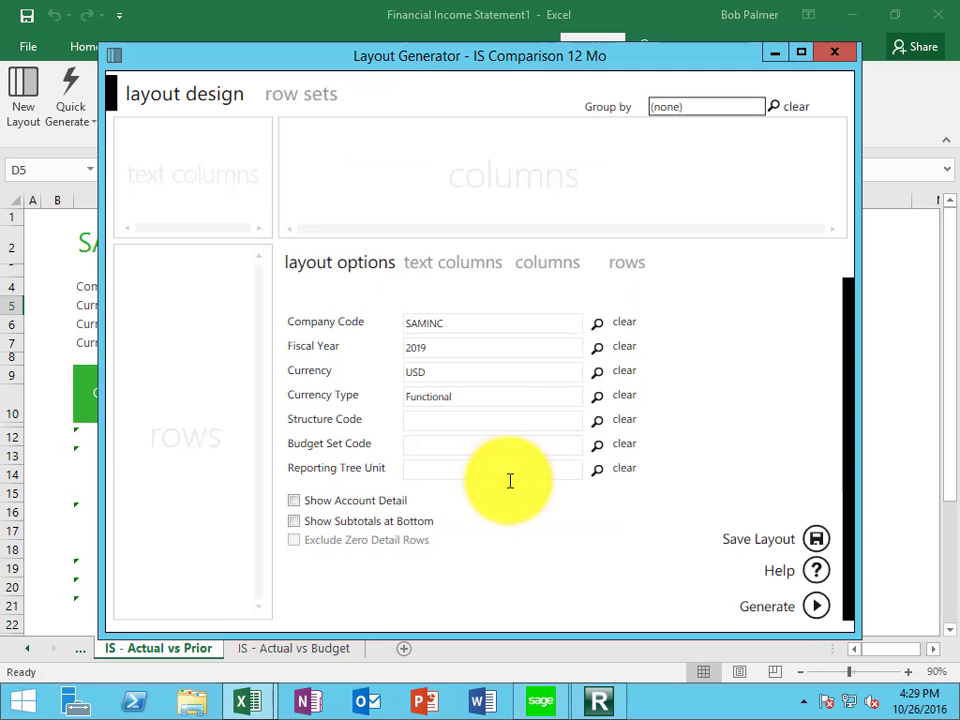
Enable Show Account Detail, Show Subtotals at Bottom and Exclude Zero Detail Rows for the layout
{"action": "left_click", "coordinate": [294, 500]}
{"action": "left_click", "coordinate": [293, 521]}
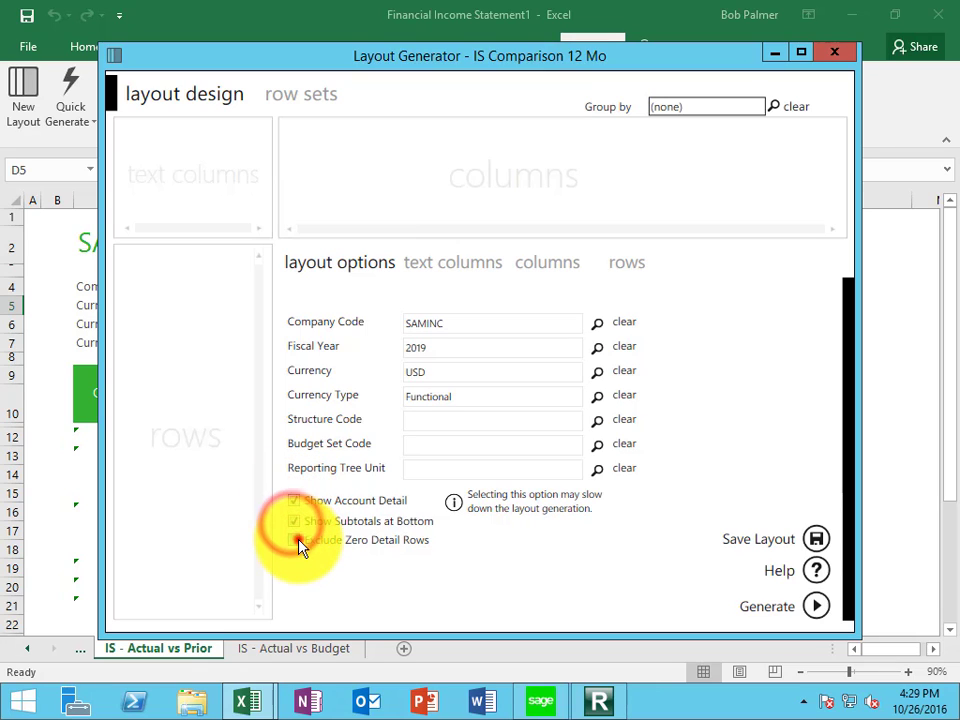
{"action": "left_click", "coordinate": [293, 540]}
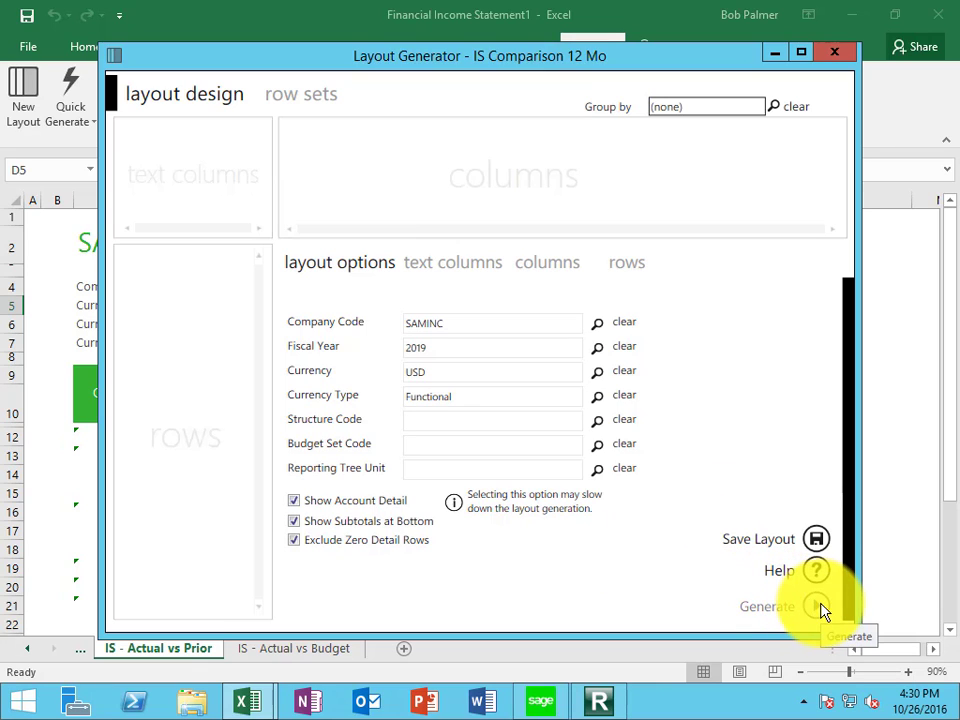
Add the Account and Row Description text columns to the layout
{"action": "left_click", "coordinate": [440, 263]}
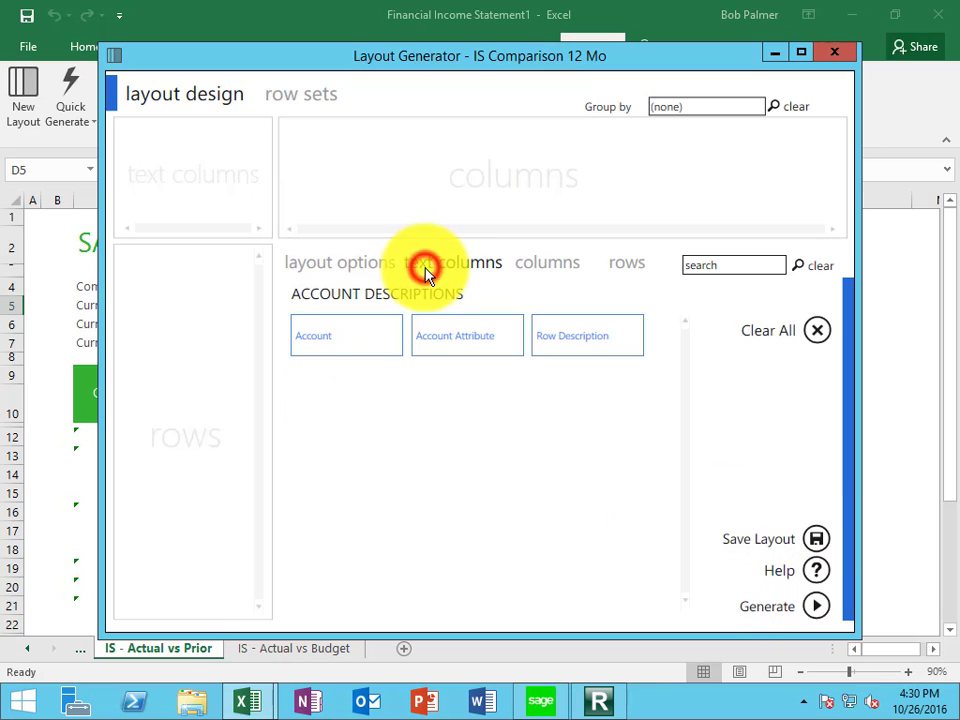
{"action": "left_click", "coordinate": [372, 338]}
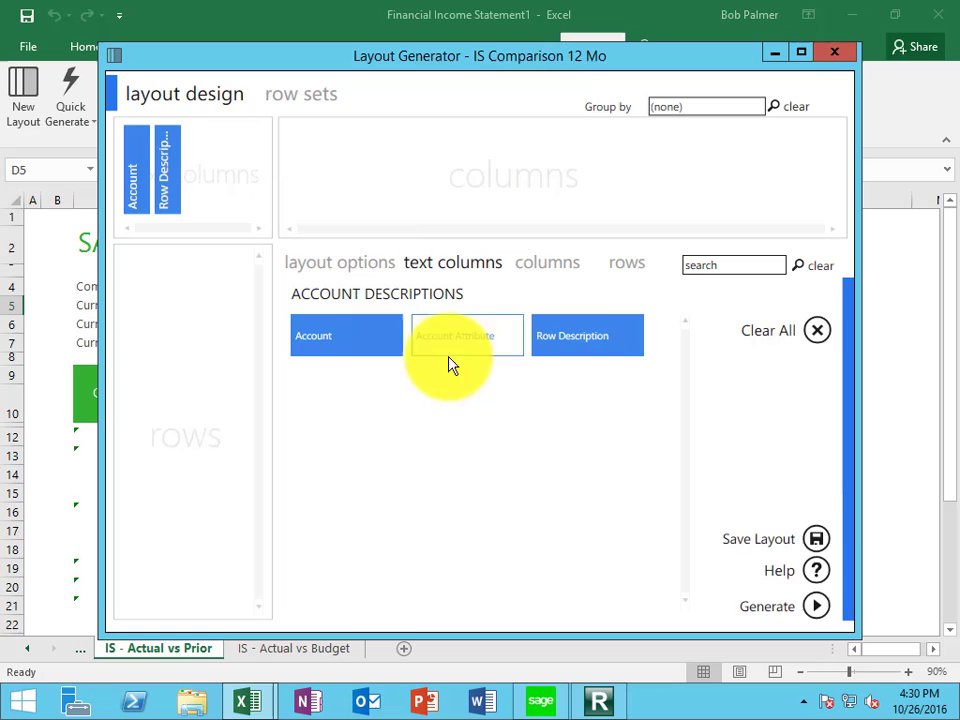
Add the twelve monthly formula columns Actual 01 through Actual 12 to the layout
{"action": "left_click", "coordinate": [543, 268]}
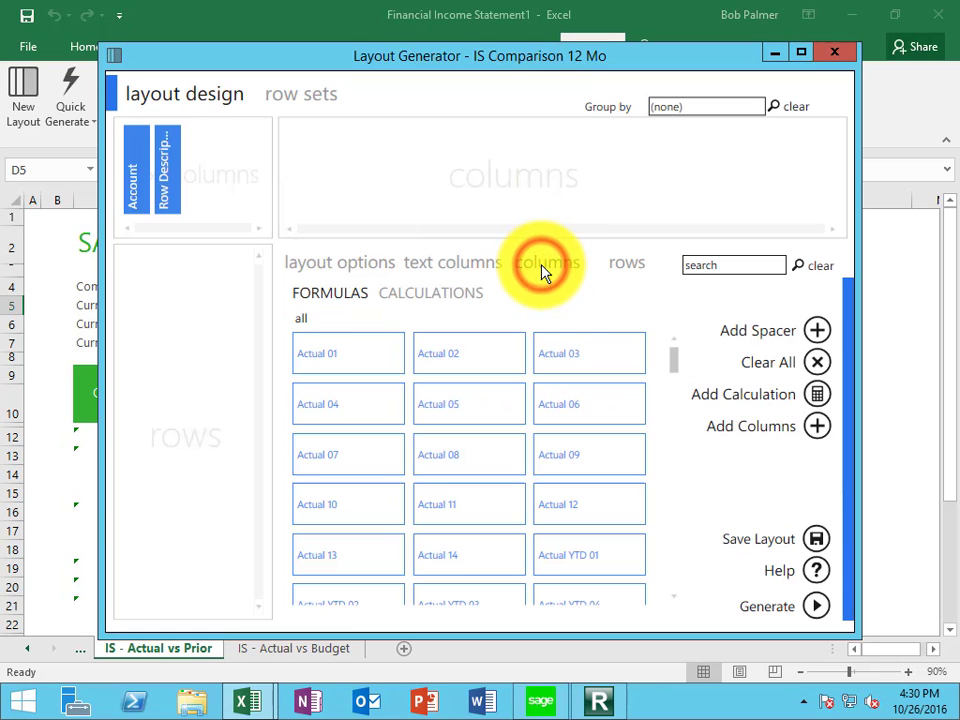
{"action": "left_click", "coordinate": [369, 358]}
{"action": "left_click", "coordinate": [448, 372]}
{"action": "left_click", "coordinate": [562, 362]}
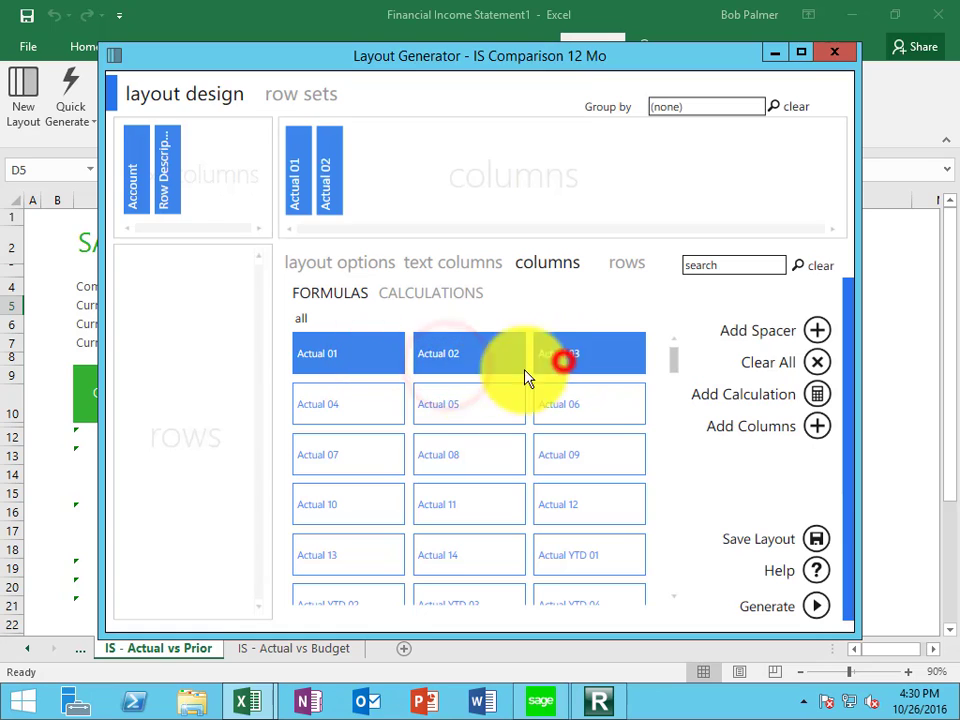
{"action": "left_click", "coordinate": [354, 405]}
{"action": "left_click", "coordinate": [461, 408]}
{"action": "left_click", "coordinate": [553, 403]}
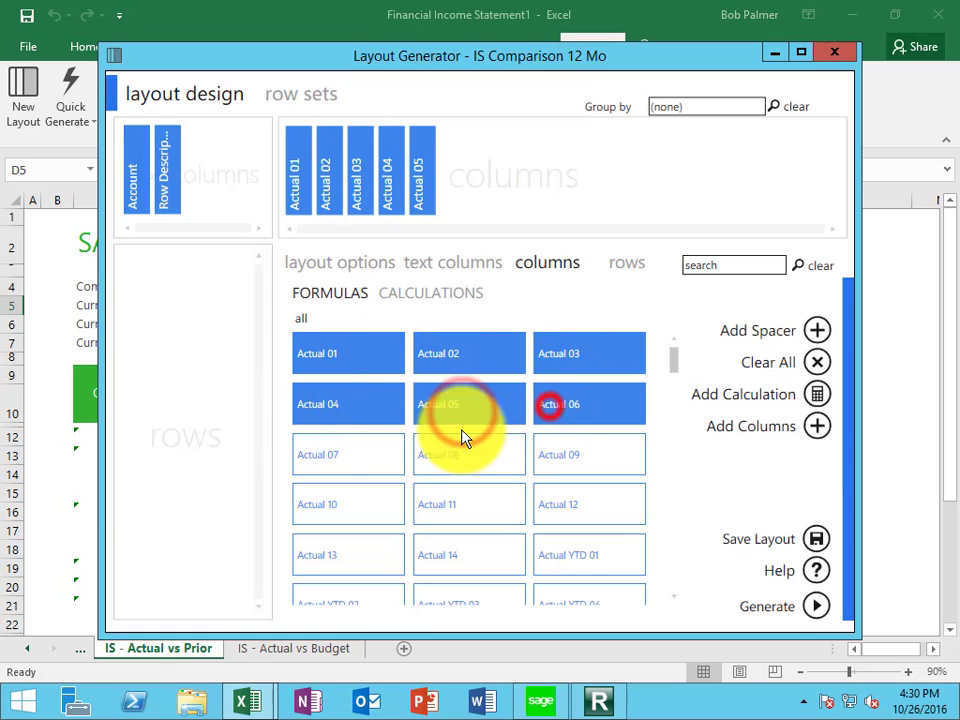
{"action": "left_click", "coordinate": [360, 450]}
{"action": "left_click", "coordinate": [449, 457]}
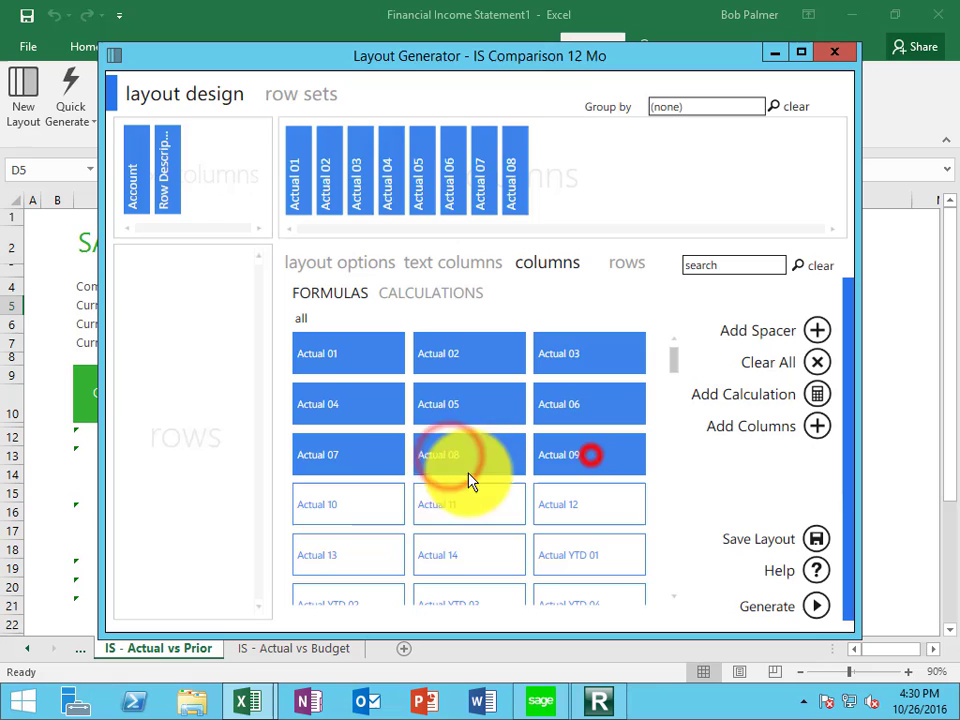
{"action": "left_click", "coordinate": [390, 508]}
{"action": "left_click", "coordinate": [460, 507]}
{"action": "left_click", "coordinate": [561, 514]}
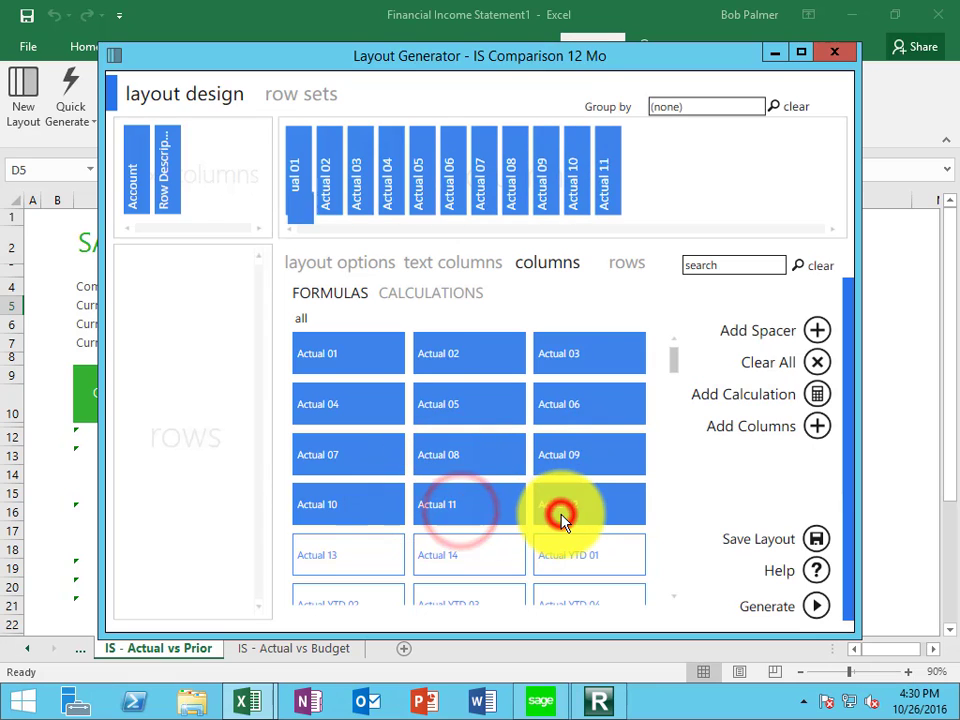
Add the Actual 13 and Actual 14 formula columns to the layout after Actual 12
{"action": "left_click", "coordinate": [360, 562]}
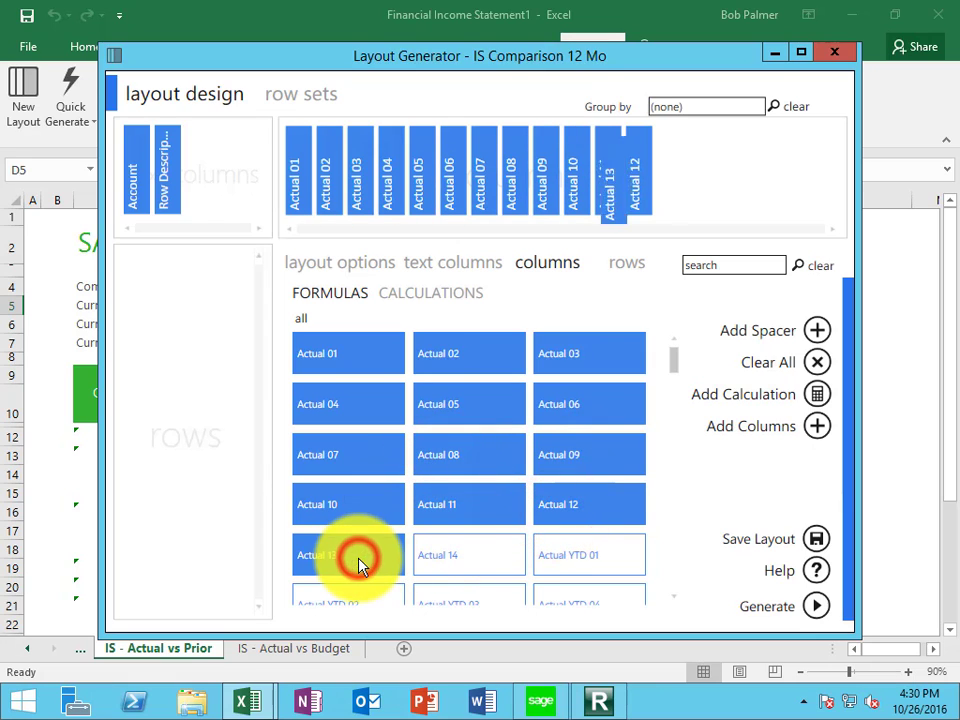
{"action": "left_click", "coordinate": [472, 562]}
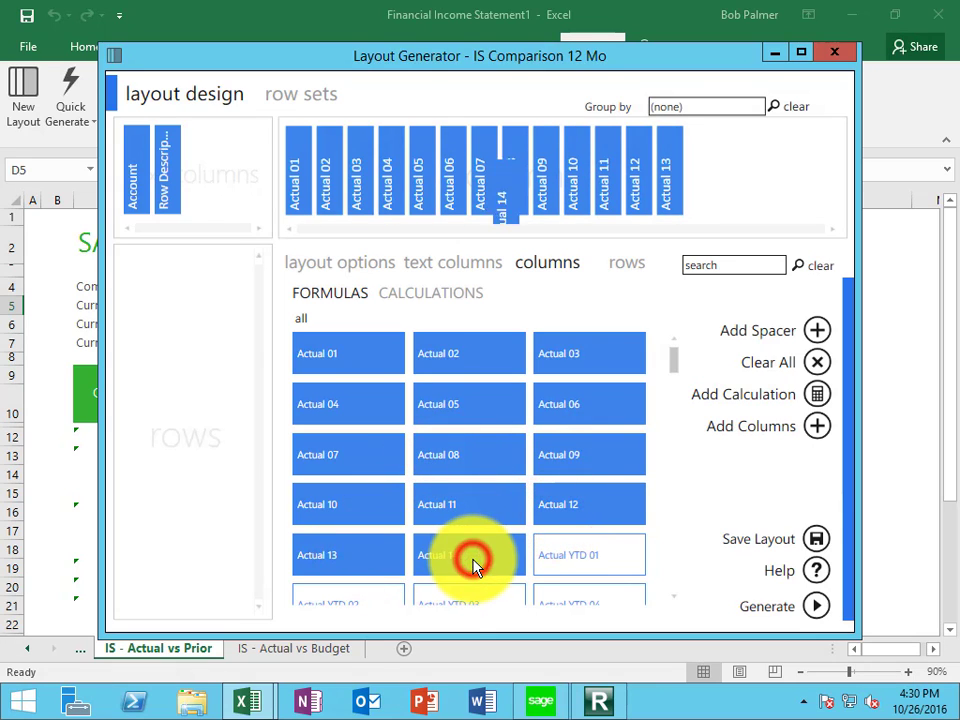
{"action": "right_click", "coordinate": [666, 190]}
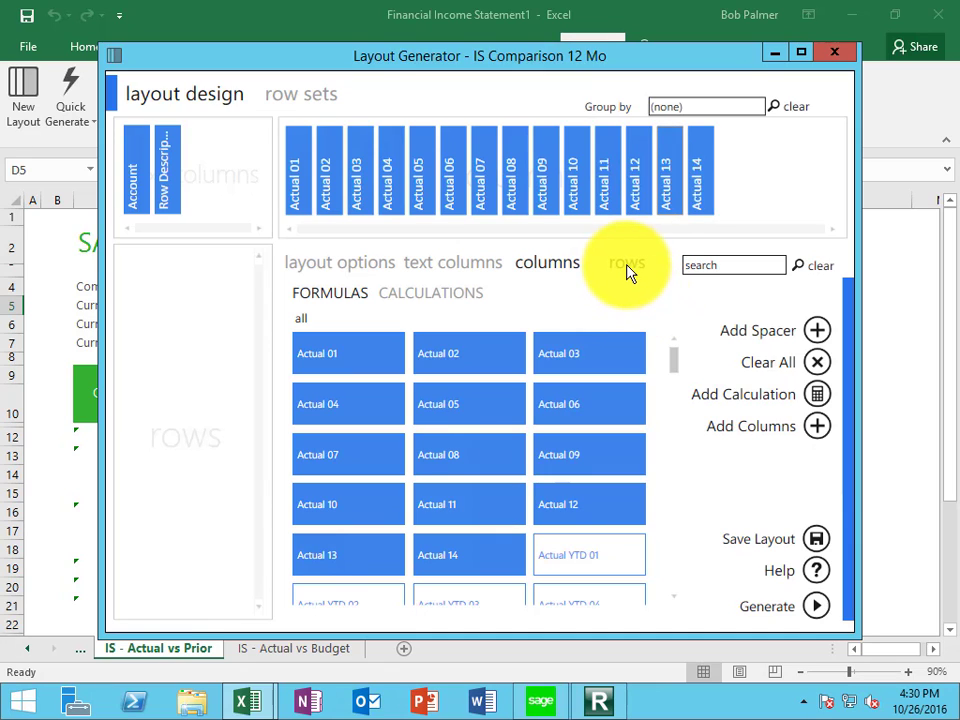
Check the available calculation and text columns, and add the Actual YTD 14 formula column at the end of the layout
{"action": "left_click", "coordinate": [445, 296]}
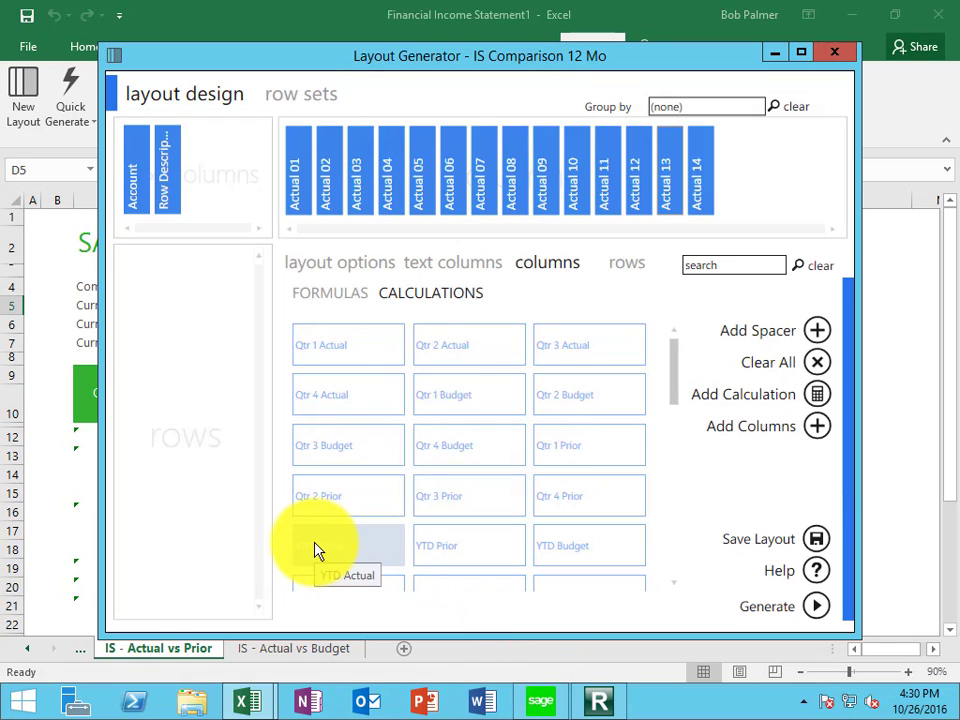
{"action": "left_click", "coordinate": [440, 265]}
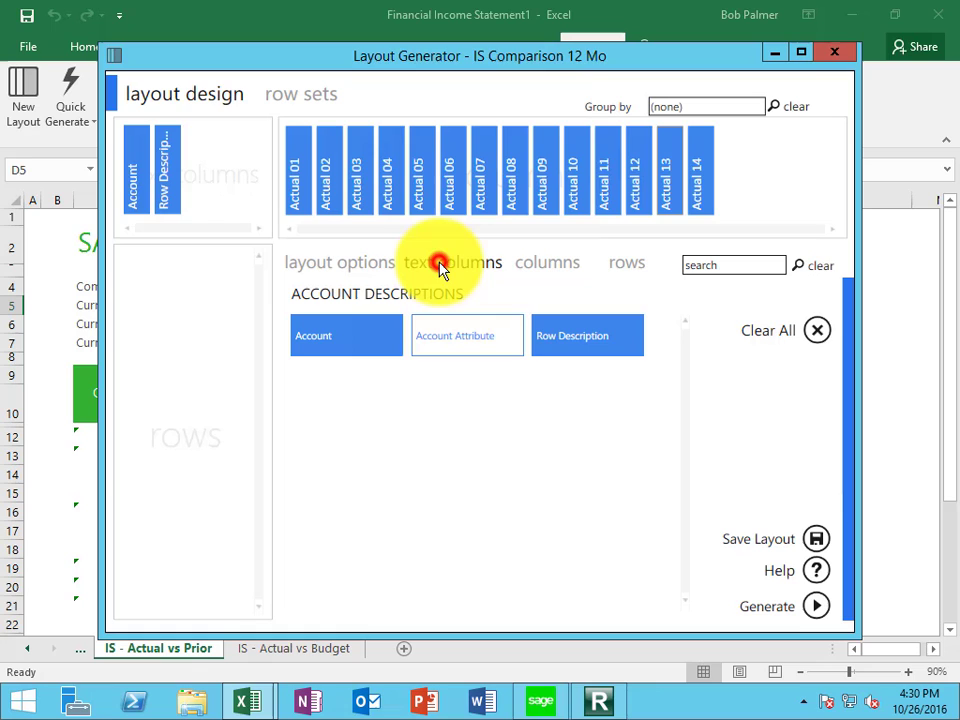
{"action": "left_click", "coordinate": [537, 268]}
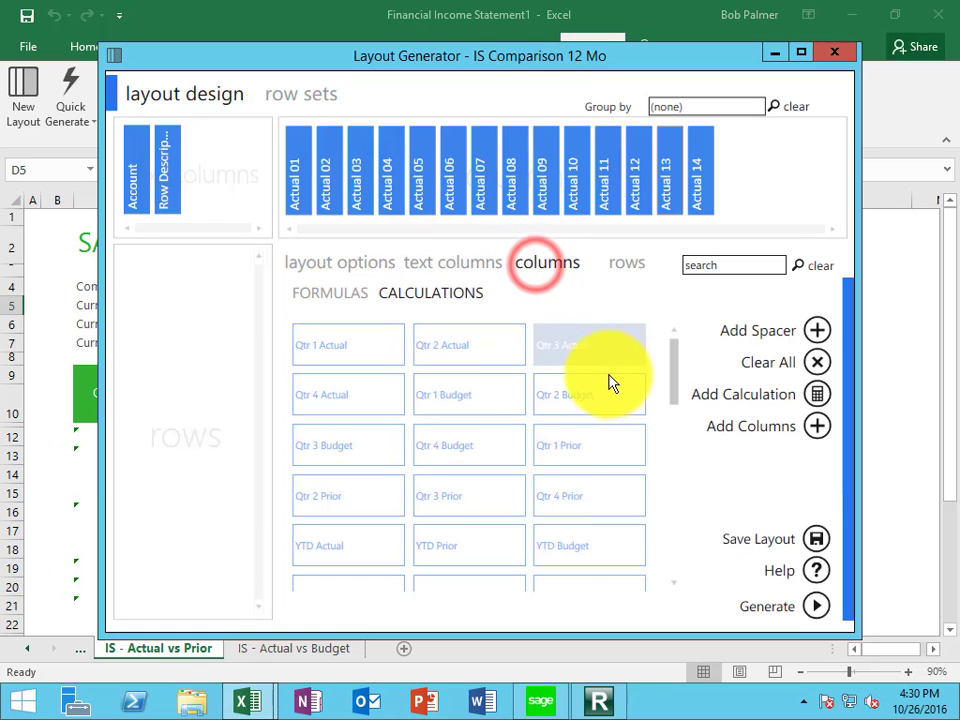
{"action": "left_click", "coordinate": [348, 293]}
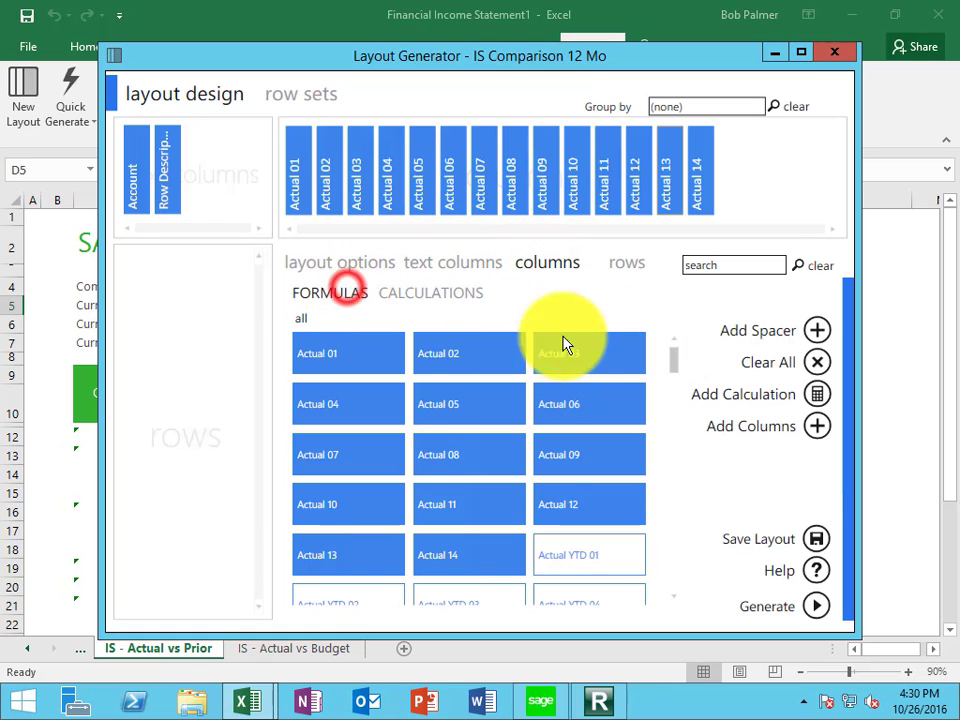
{"action": "left_click_drag", "start_coordinate": [671, 369], "coordinate": [677, 407]}
{"action": "left_click_drag", "start_coordinate": [443, 500], "coordinate": [379, 512]}
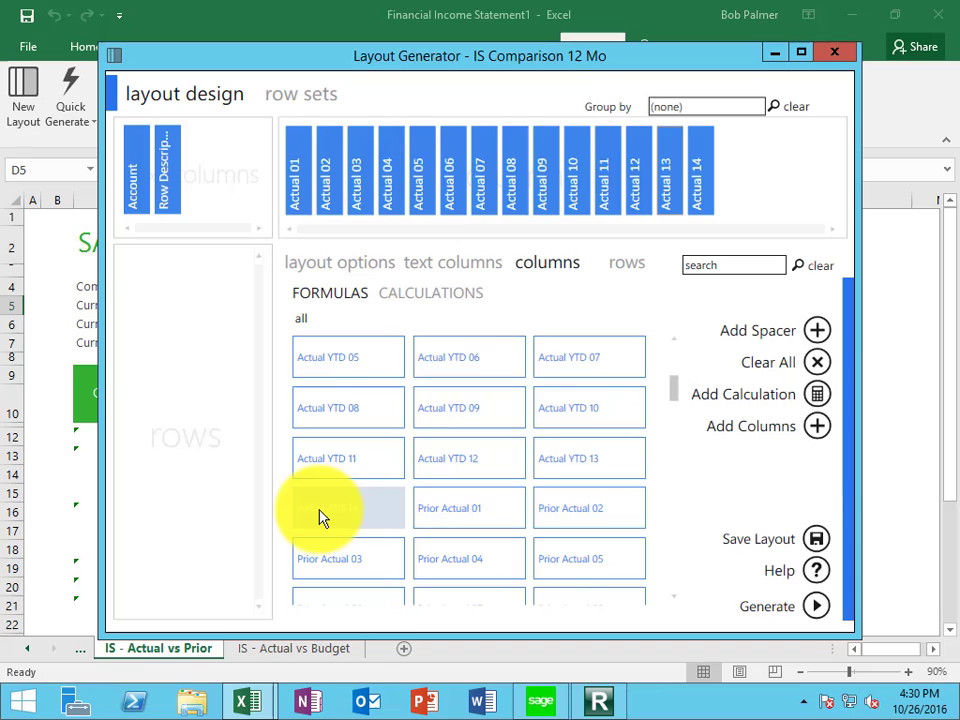
{"action": "left_click_drag", "start_coordinate": [318, 514], "coordinate": [758, 187]}
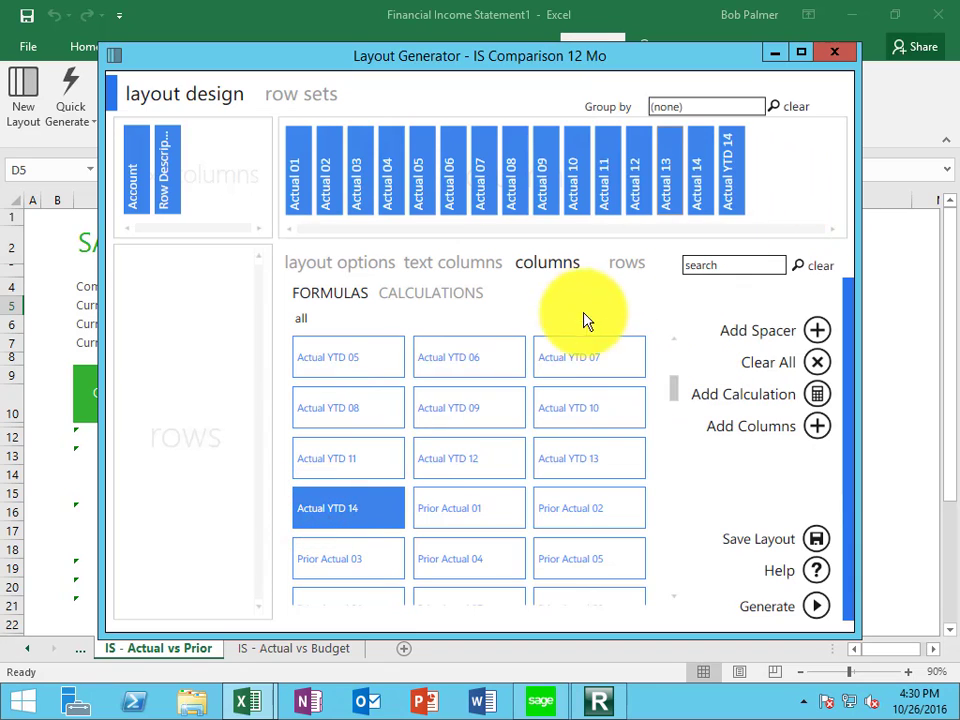
Select Income Statement as the row set for the layout's rows
{"action": "left_click", "coordinate": [626, 264]}
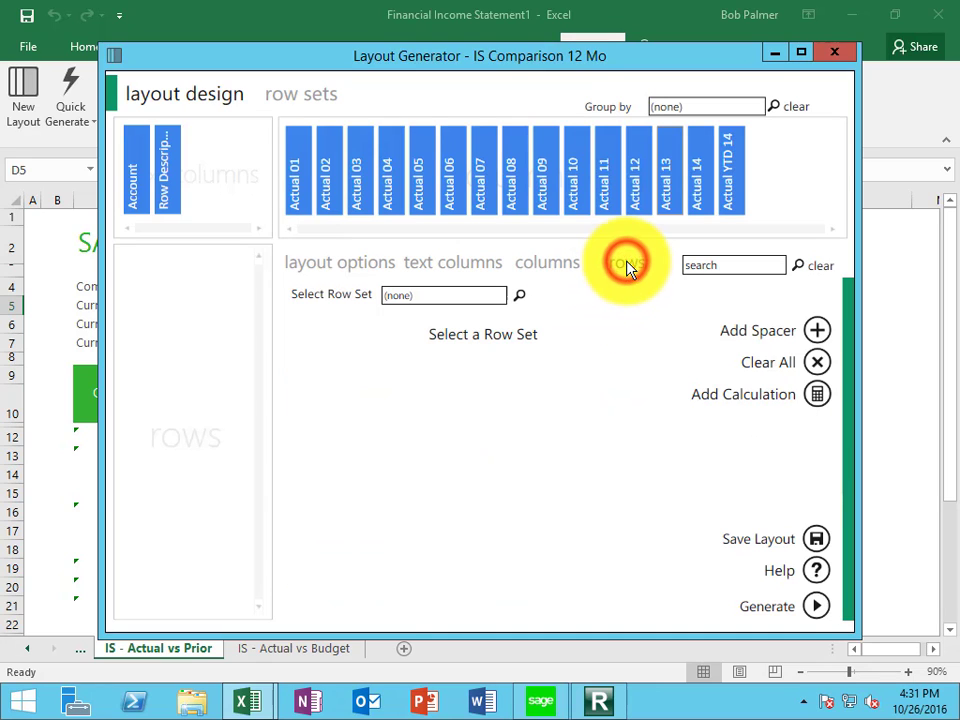
{"action": "left_click", "coordinate": [520, 296]}
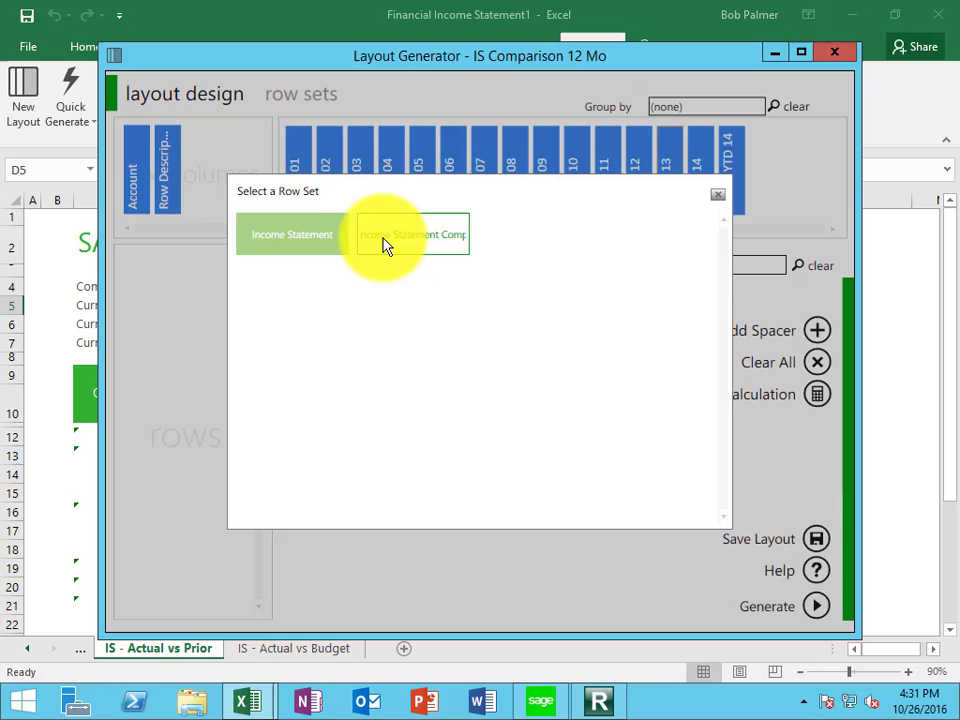
{"action": "left_click", "coordinate": [290, 240]}
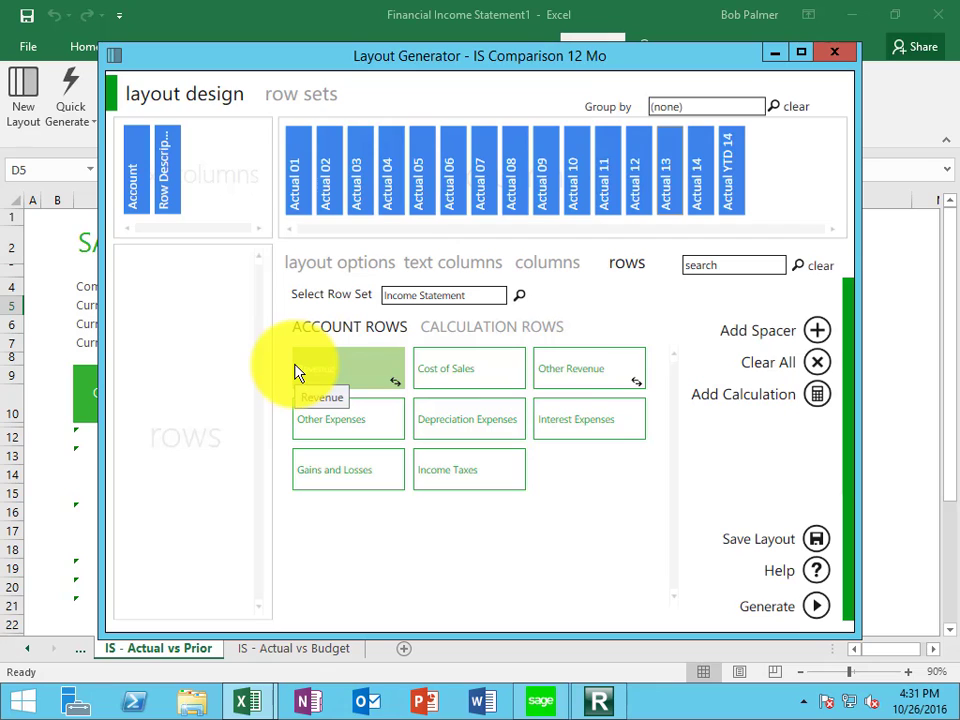
Open the Income Statement Comp row set for editing and review the accounts in its Cost of Sales row
{"action": "left_click", "coordinate": [292, 96]}
{"action": "left_click", "coordinate": [214, 223]}
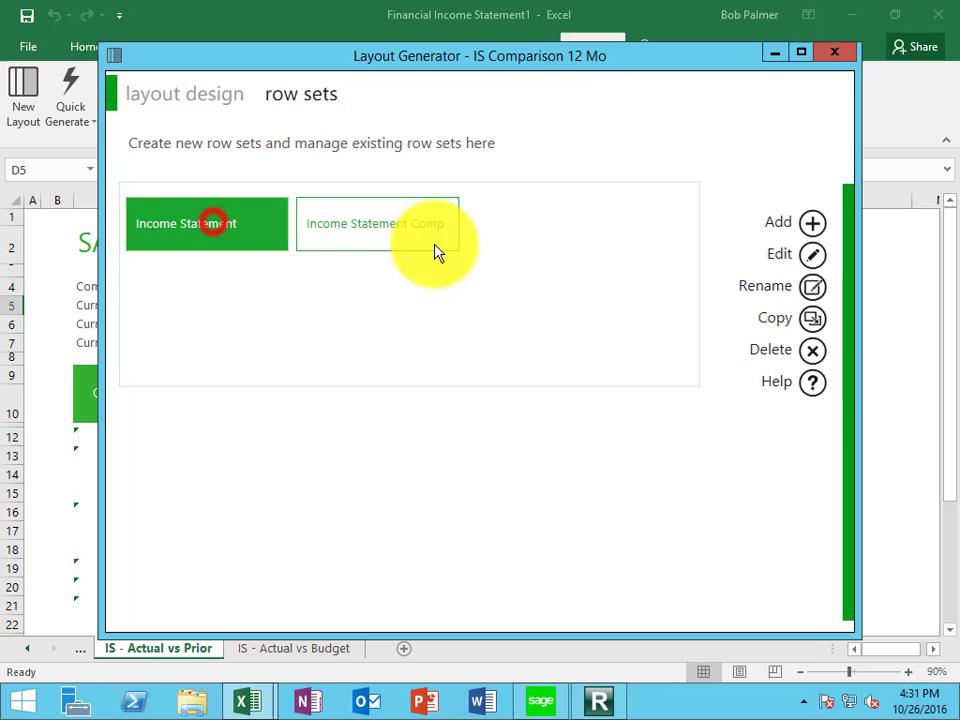
{"action": "left_click", "coordinate": [386, 238]}
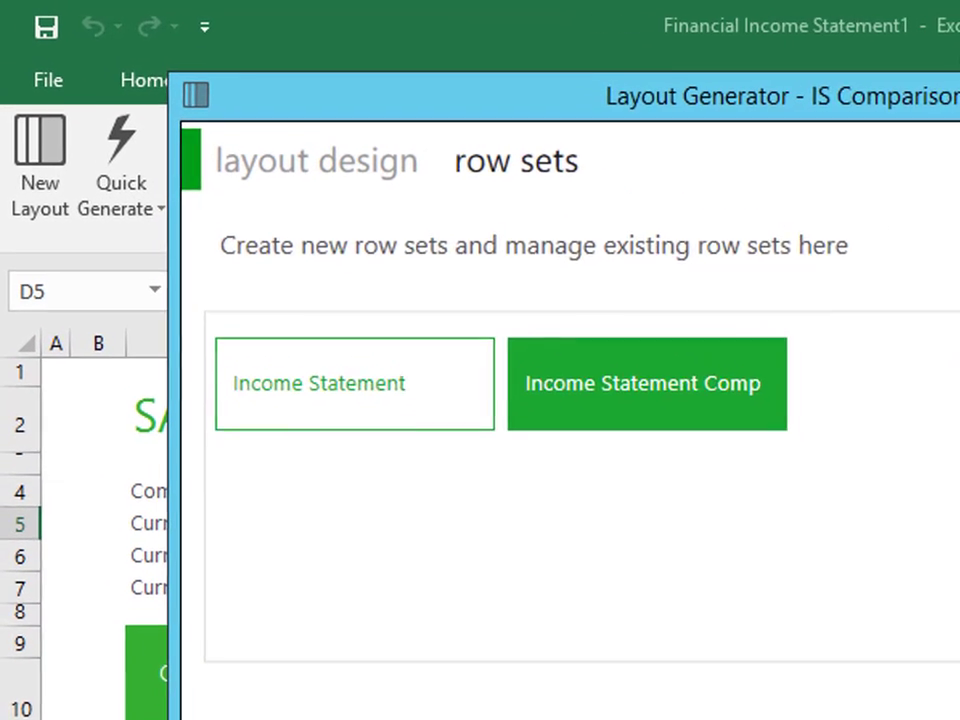
{"action": "left_click", "coordinate": [650, 512]}
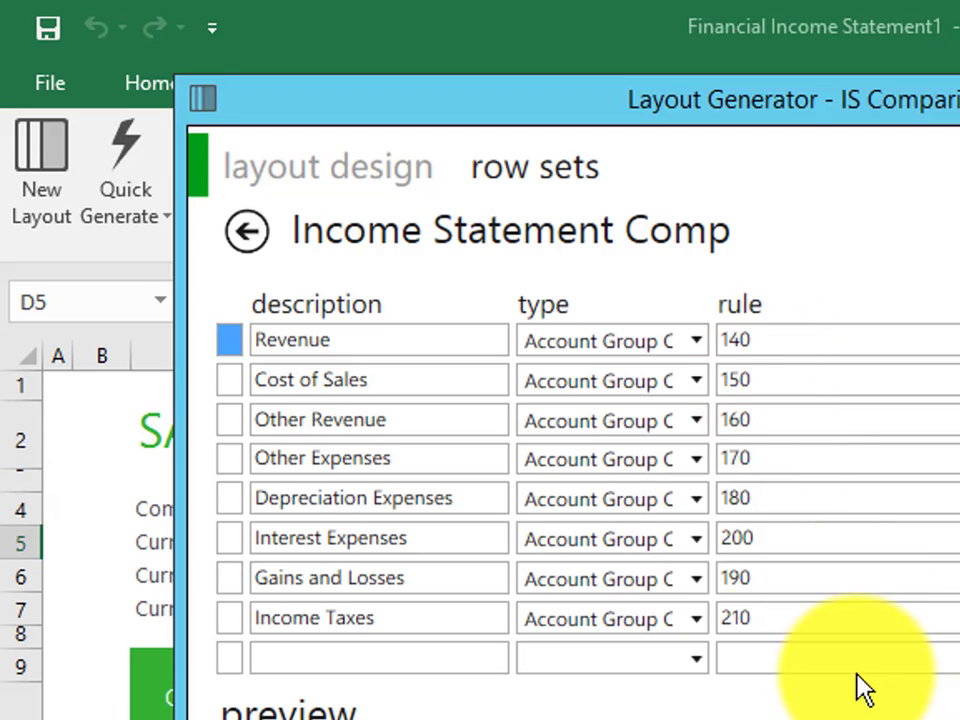
{"action": "left_click", "coordinate": [230, 381]}
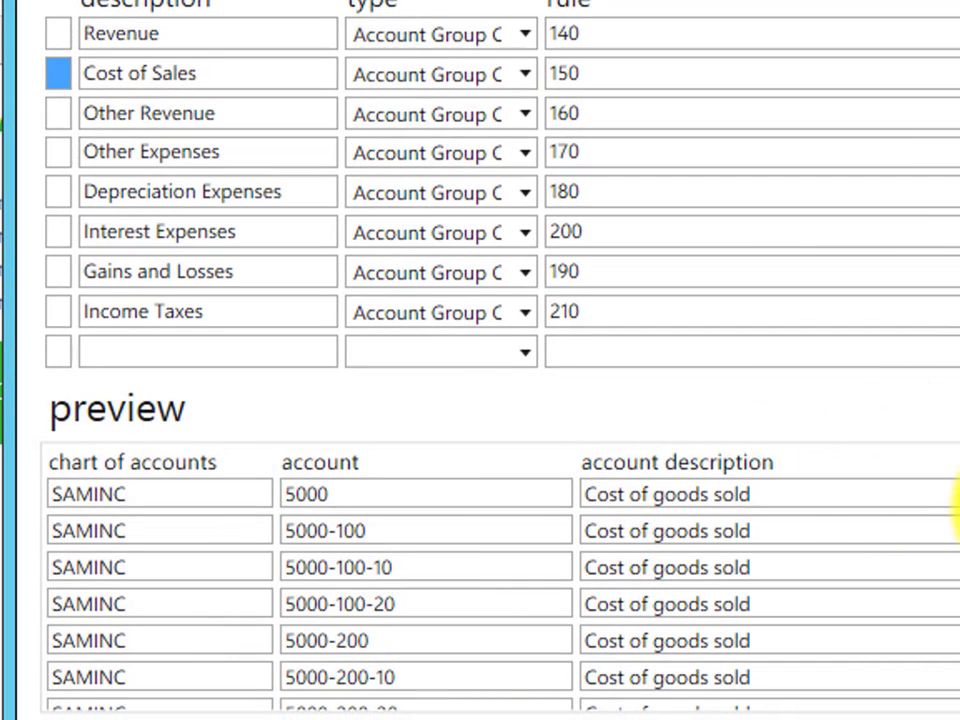
{"action": "scroll", "coordinate": [950, 510], "scroll_direction": "down", "scroll_amount": 4}
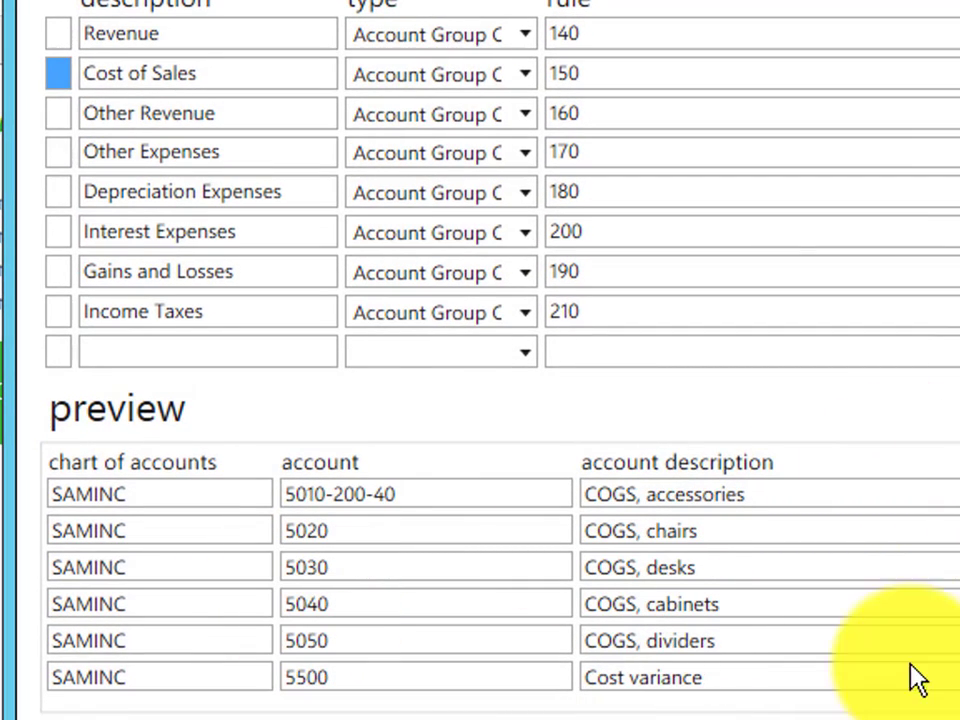
Try a new Misc row of type Account with the rule 110 in the Income Statement Comp row set
{"action": "left_click", "coordinate": [168, 350]}
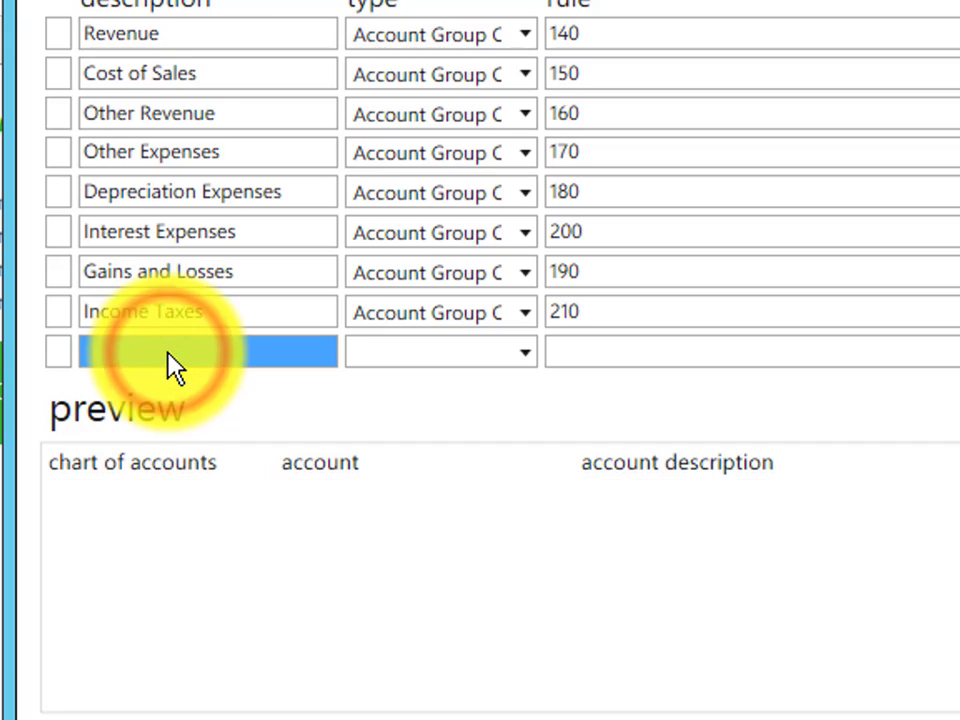
{"action": "type", "text": "Misc"}
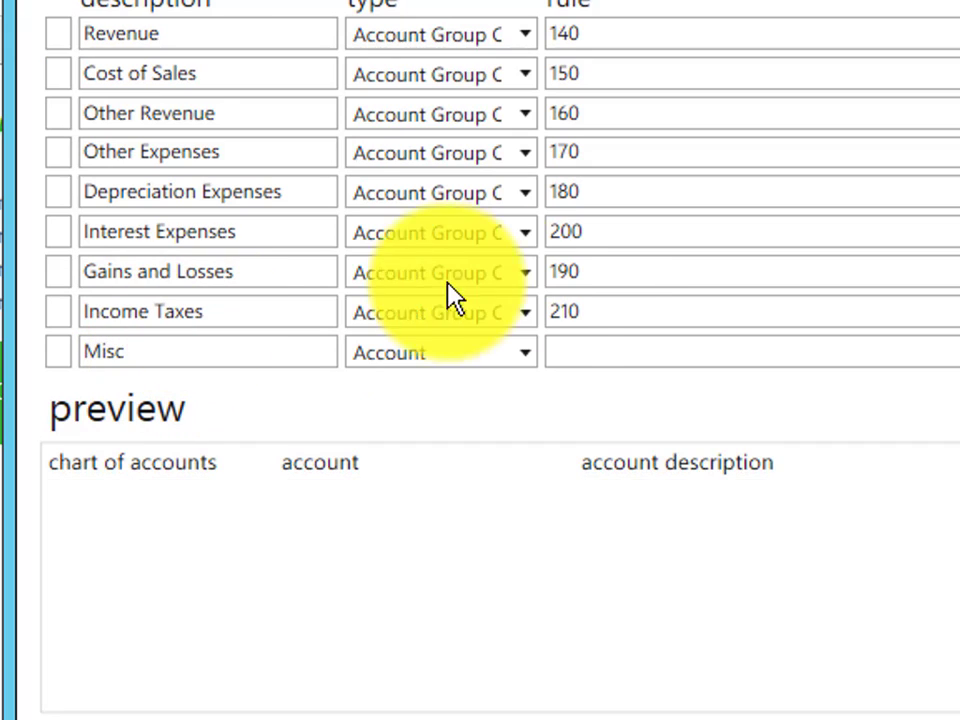
{"action": "left_click", "coordinate": [515, 348]}
{"action": "left_click", "coordinate": [591, 354]}
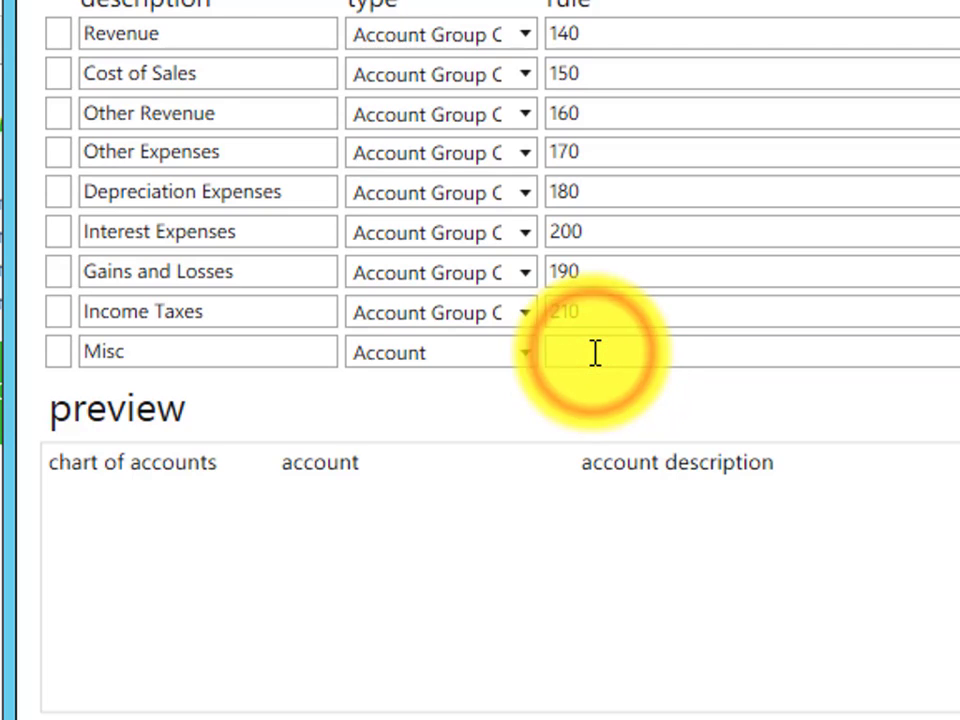
{"action": "type", "text": "110"}
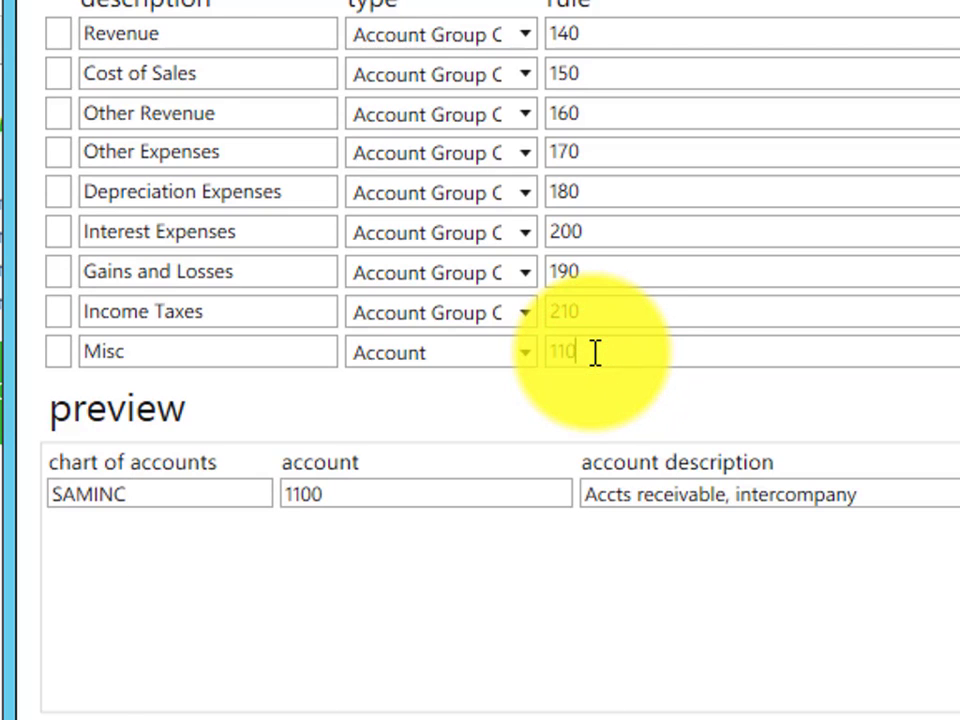
Clear the Misc row's rule, view the available row types and delete the row's description
{"action": "key", "text": "BackSpace"}
{"action": "key", "text": "BackSpace"}
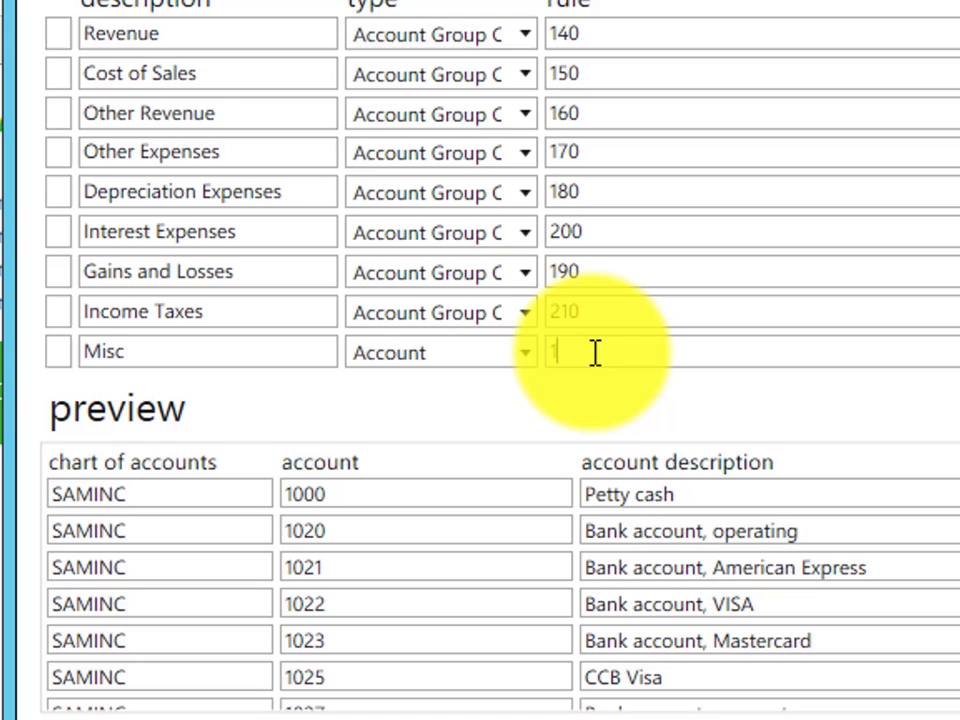
{"action": "key", "text": "BackSpace"}
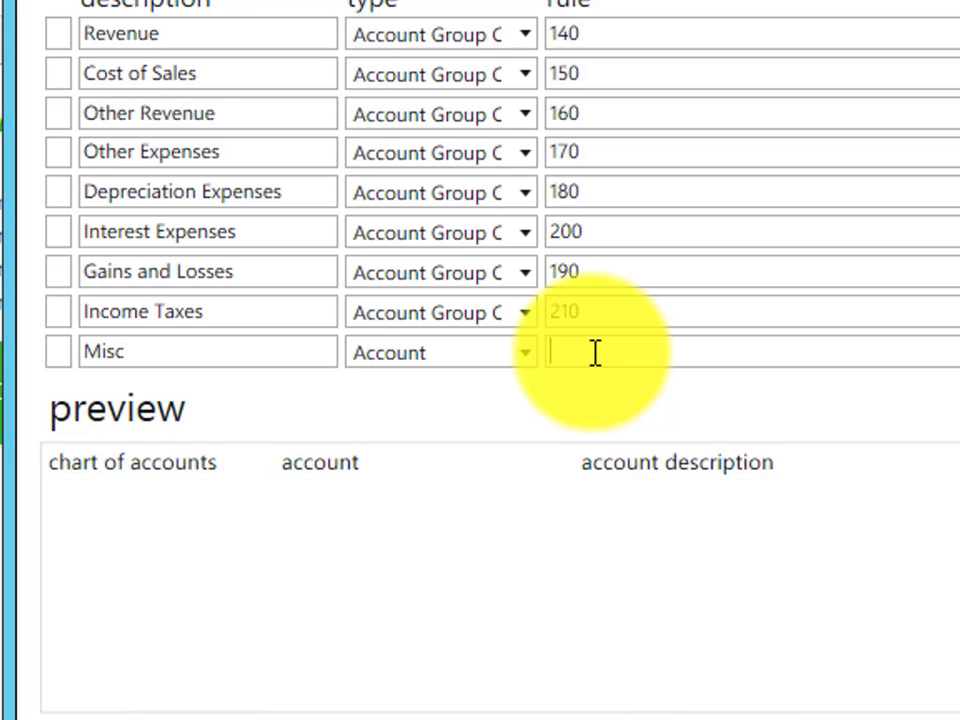
{"action": "left_click", "coordinate": [186, 360]}
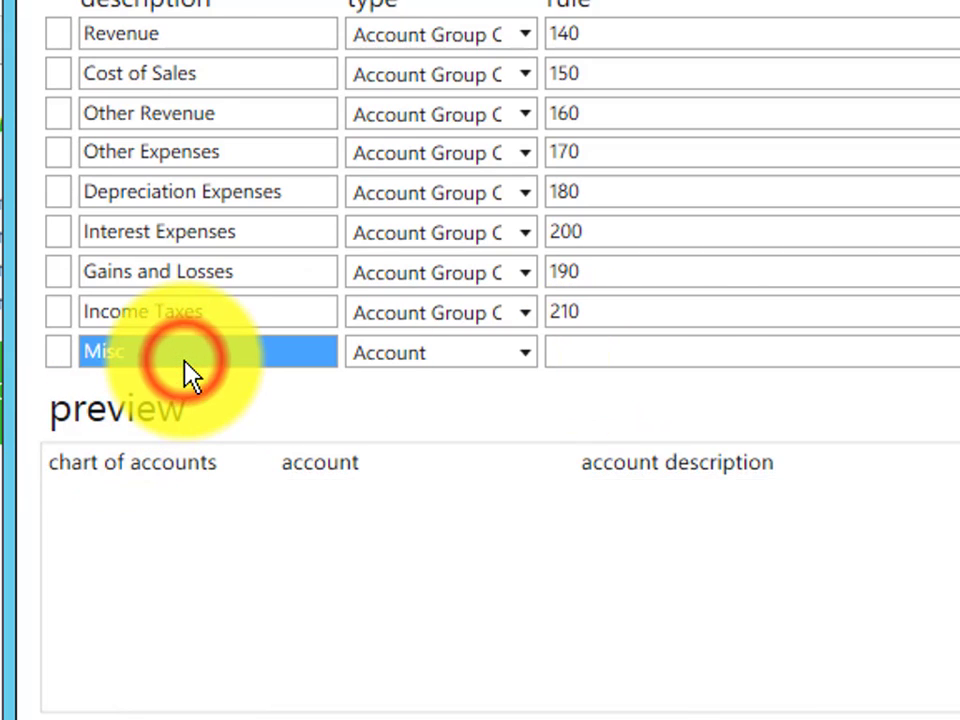
{"action": "key", "text": "Tab"}
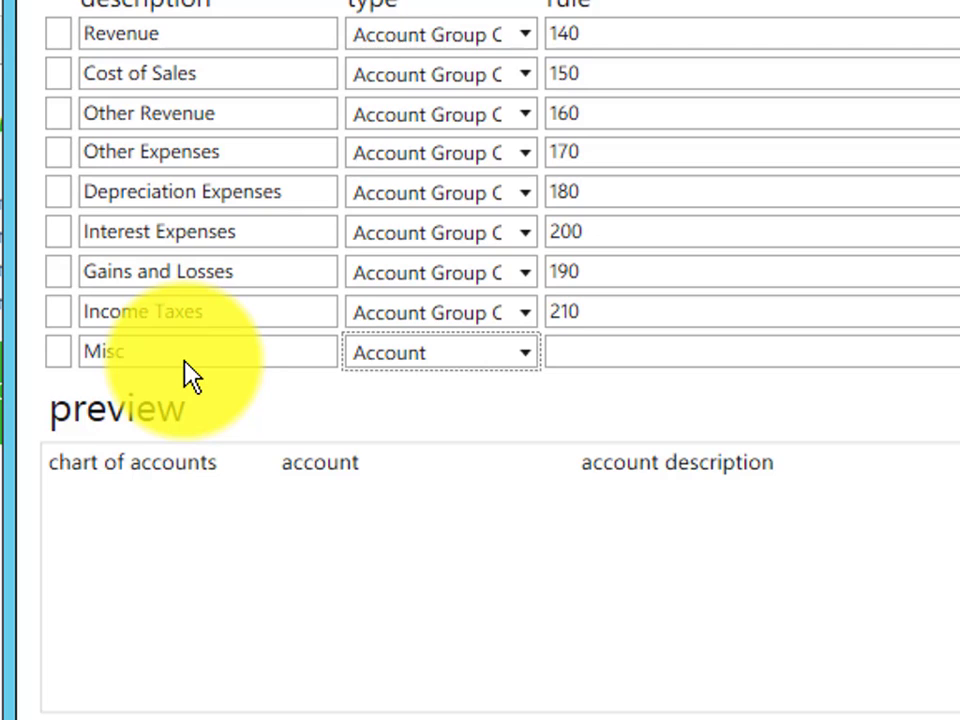
{"action": "left_click", "coordinate": [527, 354]}
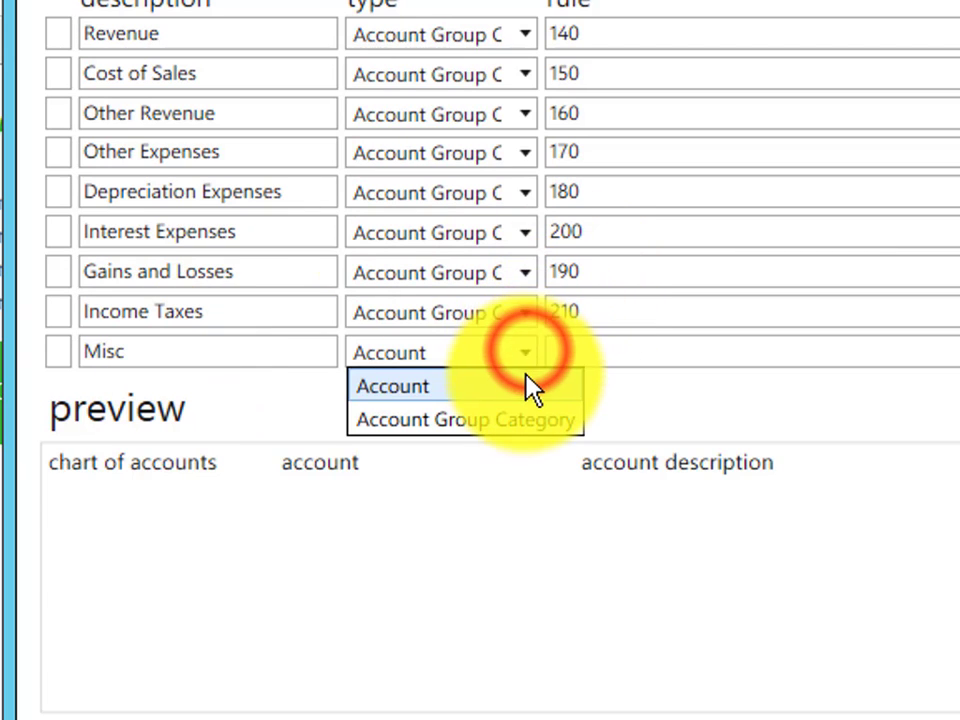
{"action": "left_click", "coordinate": [72, 352]}
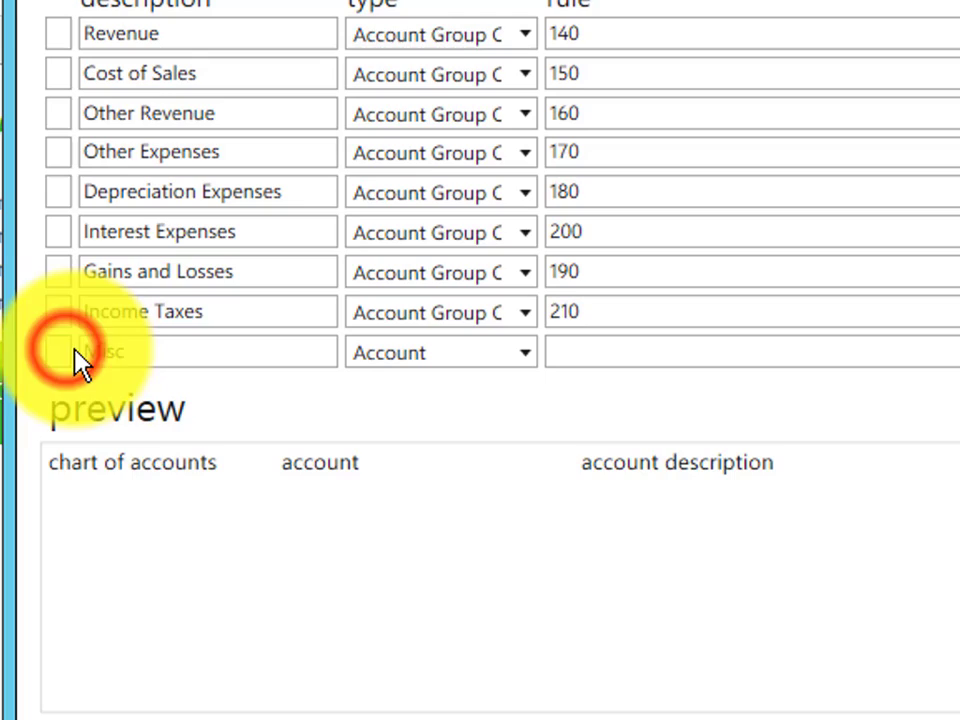
{"action": "key", "text": "shift+Tab"}
{"action": "key", "text": "Delete"}
{"action": "key", "text": "Tab"}
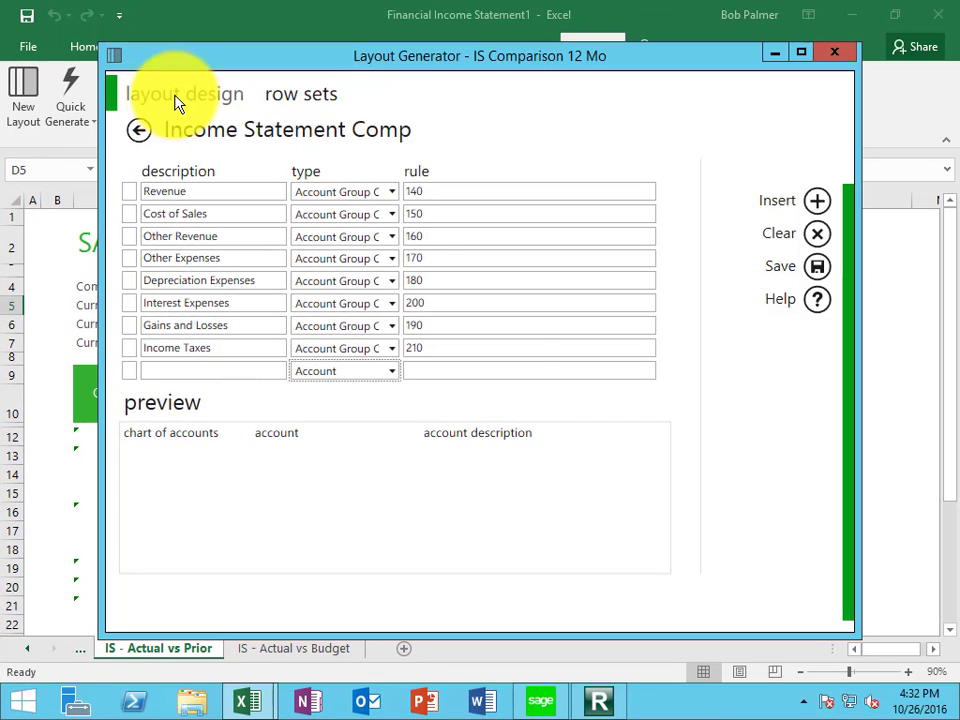
Return to the layout design and add the Revenue account row and the TOTAL REVENUE calculation row
{"action": "left_click", "coordinate": [175, 100]}
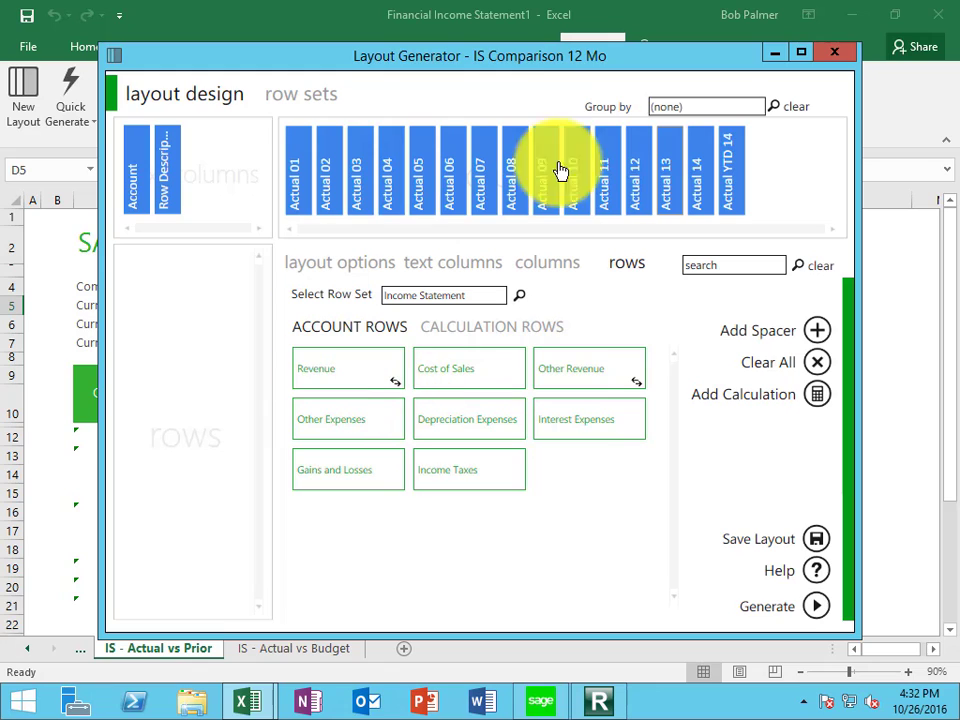
{"action": "left_click_drag", "start_coordinate": [343, 386], "coordinate": [342, 390]}
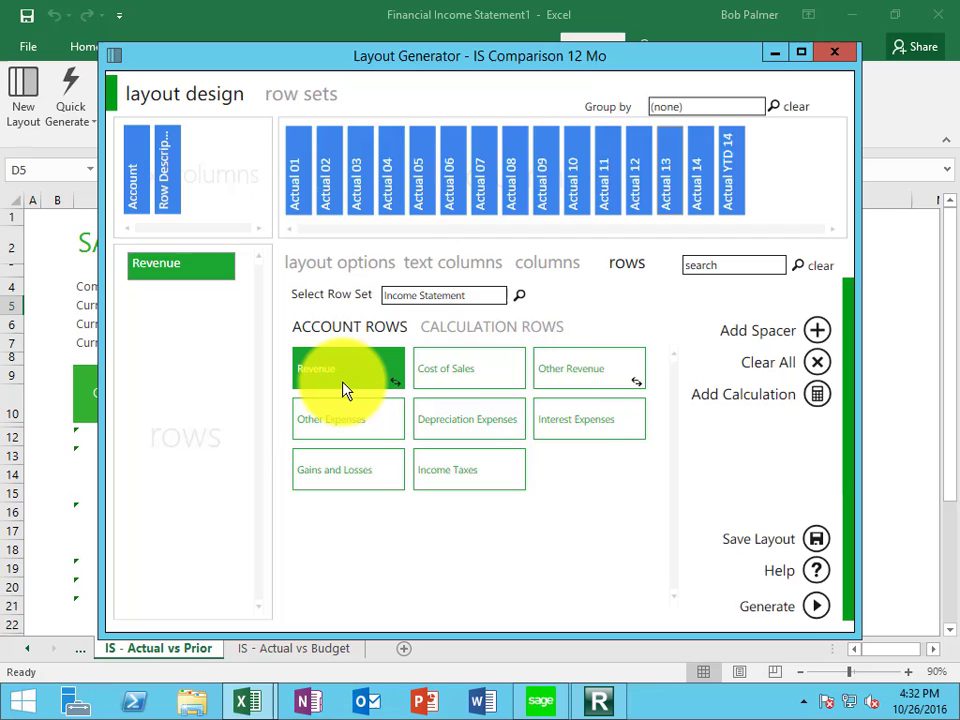
{"action": "left_click", "coordinate": [490, 328]}
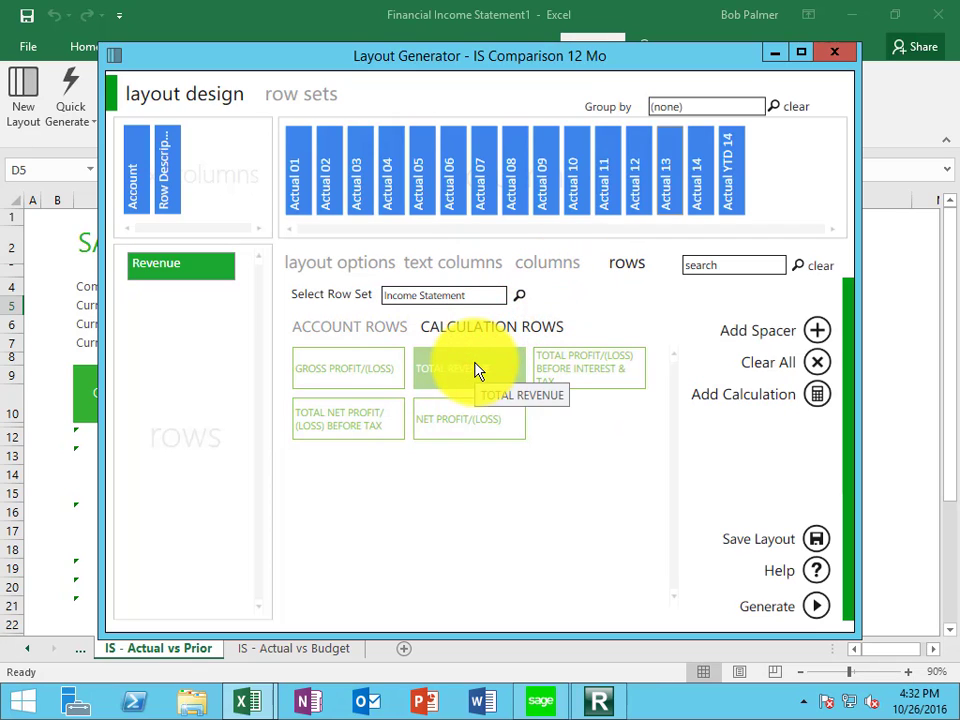
{"action": "left_click", "coordinate": [473, 367]}
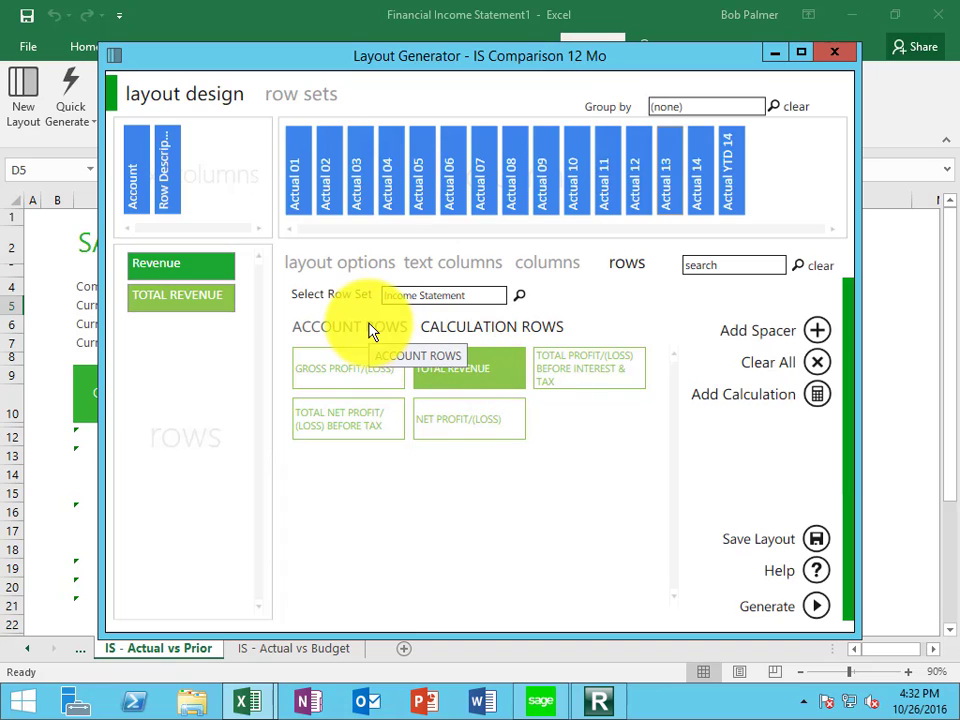
Add the Cost of Sales, Other Revenue, Other Expenses, Depreciation Expenses, Interest Expenses, Gains and Losses, and Income Taxes account rows to the layout
{"action": "left_click", "coordinate": [337, 333]}
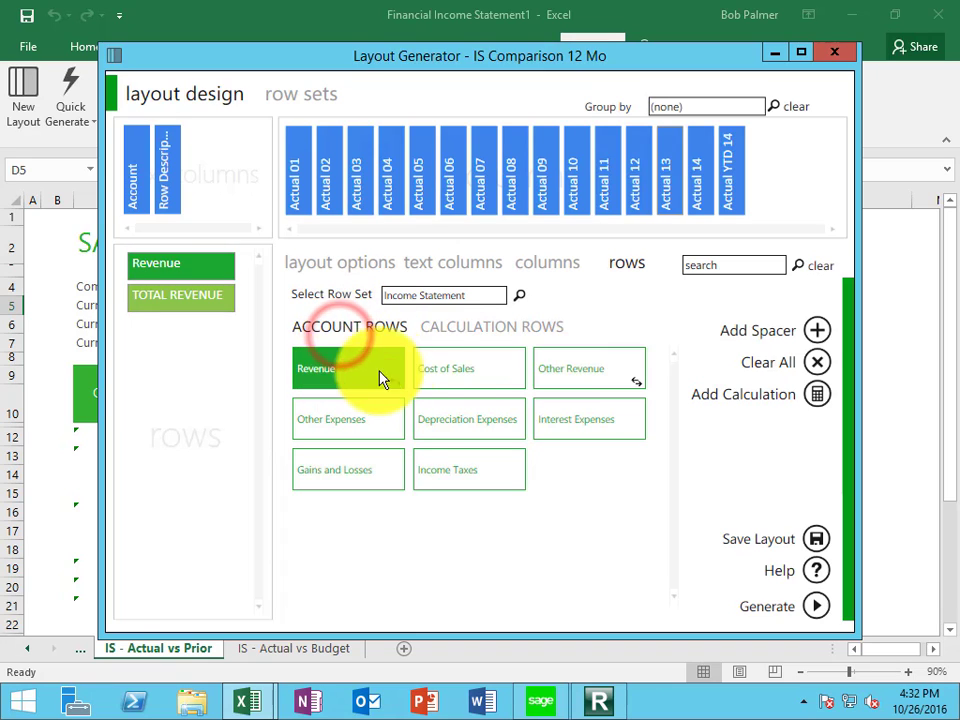
{"action": "left_click", "coordinate": [445, 377]}
{"action": "left_click", "coordinate": [579, 375]}
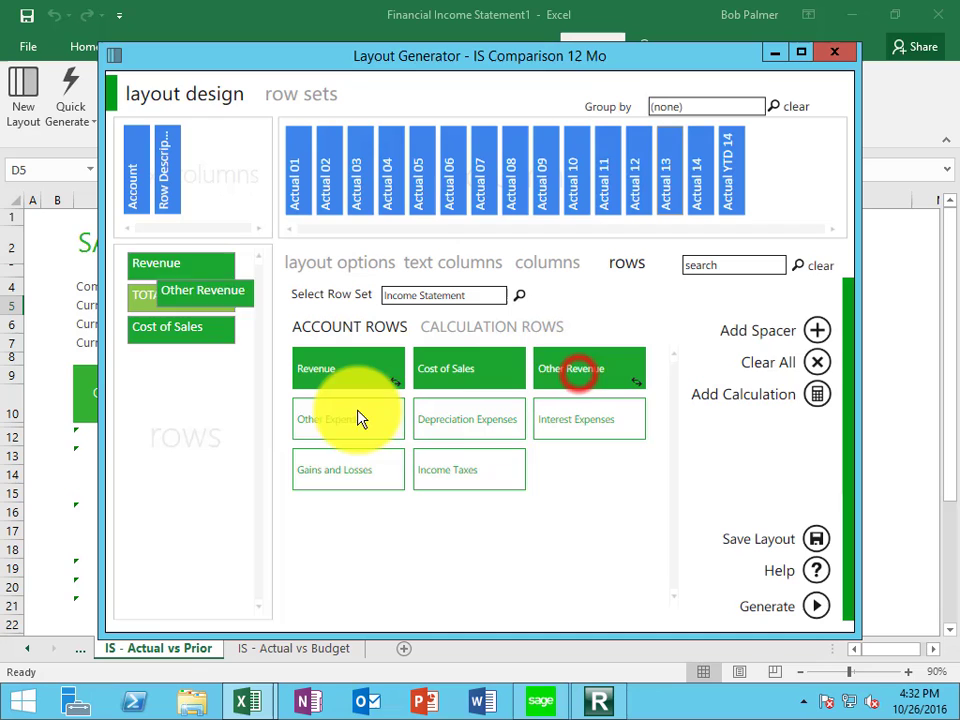
{"action": "left_click", "coordinate": [343, 420]}
{"action": "left_click", "coordinate": [444, 424]}
{"action": "left_click", "coordinate": [561, 418]}
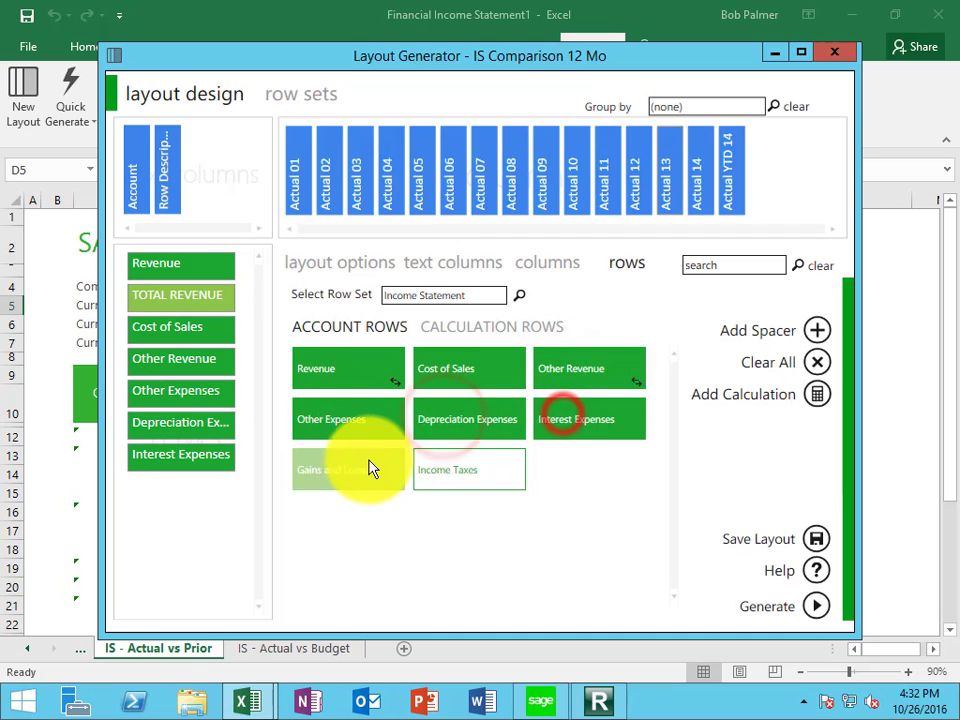
{"action": "left_click", "coordinate": [369, 467]}
{"action": "left_click", "coordinate": [483, 482]}
Add the remaining calculation rows for gross profit, total net profit before tax, net profit, and total profit before interest and tax
{"action": "left_click", "coordinate": [452, 328]}
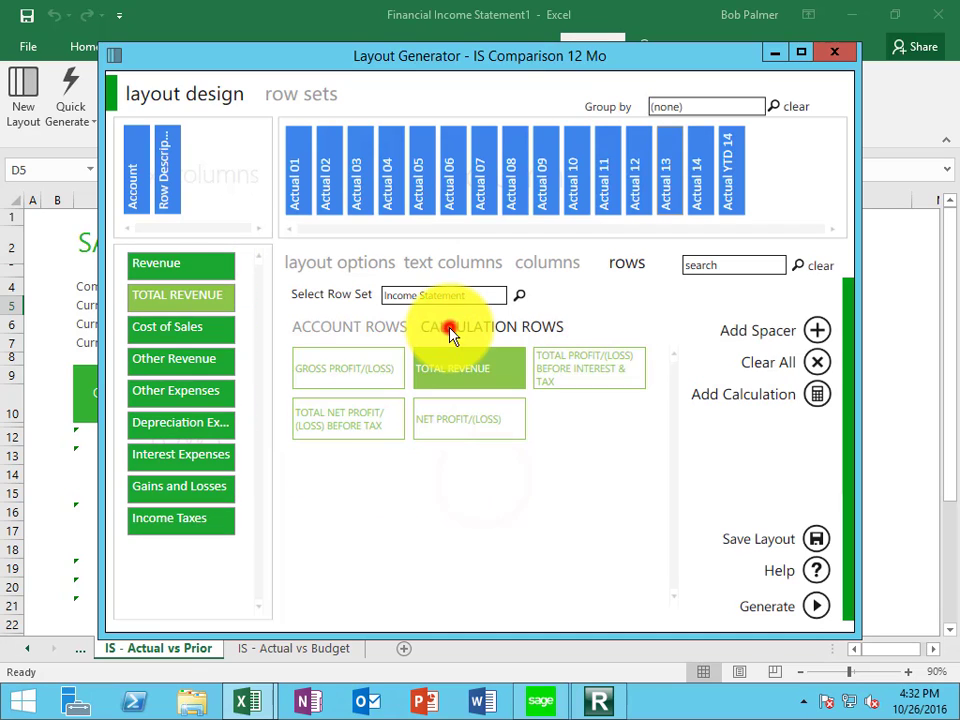
{"action": "left_click", "coordinate": [345, 366]}
{"action": "left_click", "coordinate": [322, 418]}
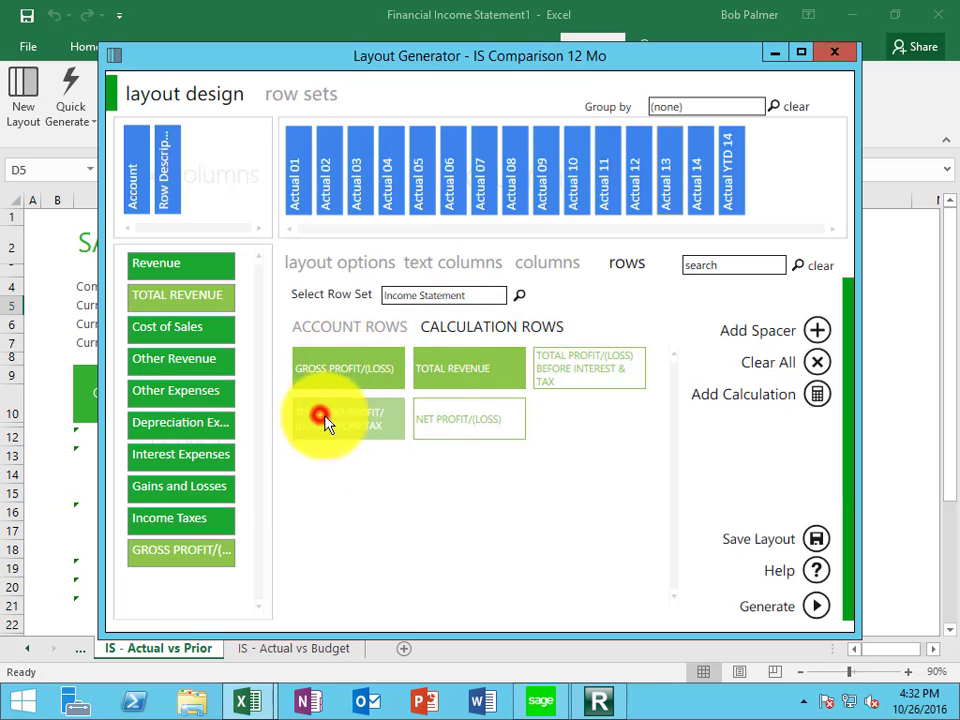
{"action": "left_click", "coordinate": [445, 418]}
{"action": "left_click", "coordinate": [583, 370]}
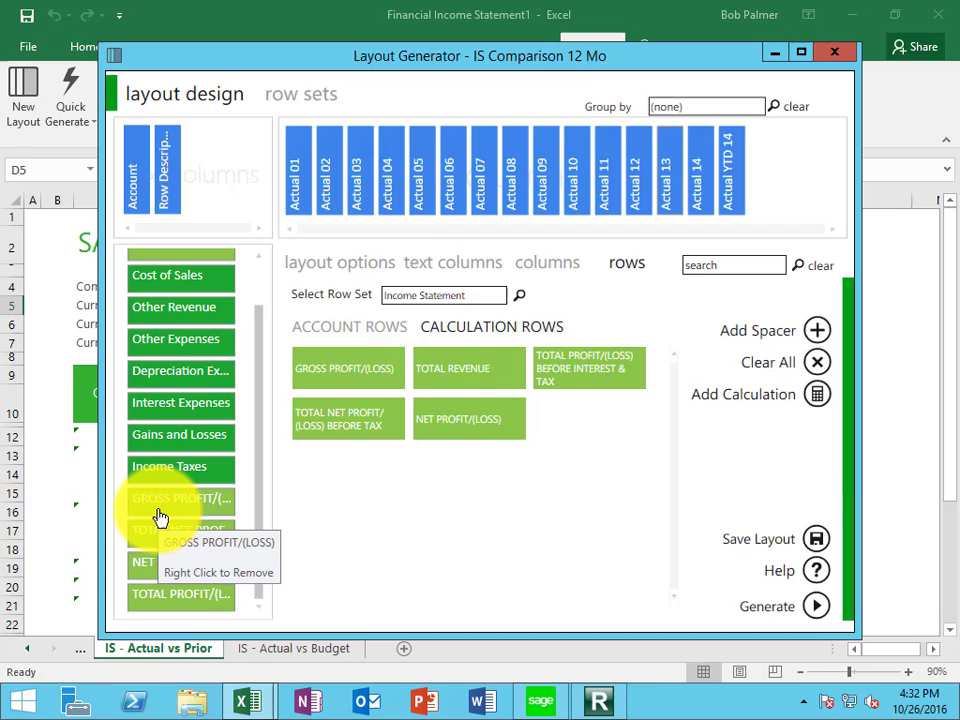
Move the GROSS PROFIT/(LOSS) row below Cost of Sales and the TOTAL NET PROFIT/(LOSS) BEFORE TAX row above Income Taxes
{"action": "mouse_move", "coordinate": [158, 515]}
{"action": "left_mouse_down"}
{"action": "mouse_move", "coordinate": [153, 324]}
{"action": "mouse_move", "coordinate": [165, 313]}
{"action": "mouse_move", "coordinate": [151, 343]}
{"action": "mouse_move", "coordinate": [161, 268]}
{"action": "mouse_move", "coordinate": [165, 389]}
{"action": "left_mouse_up"}
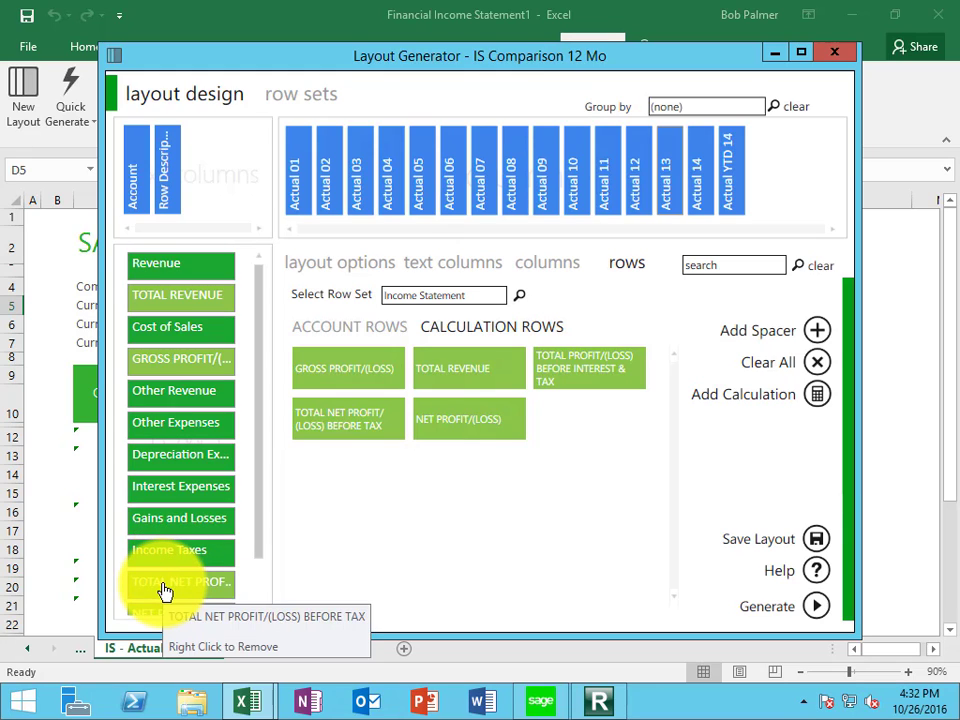
{"action": "left_click_drag", "start_coordinate": [257, 548], "coordinate": [259, 570]}
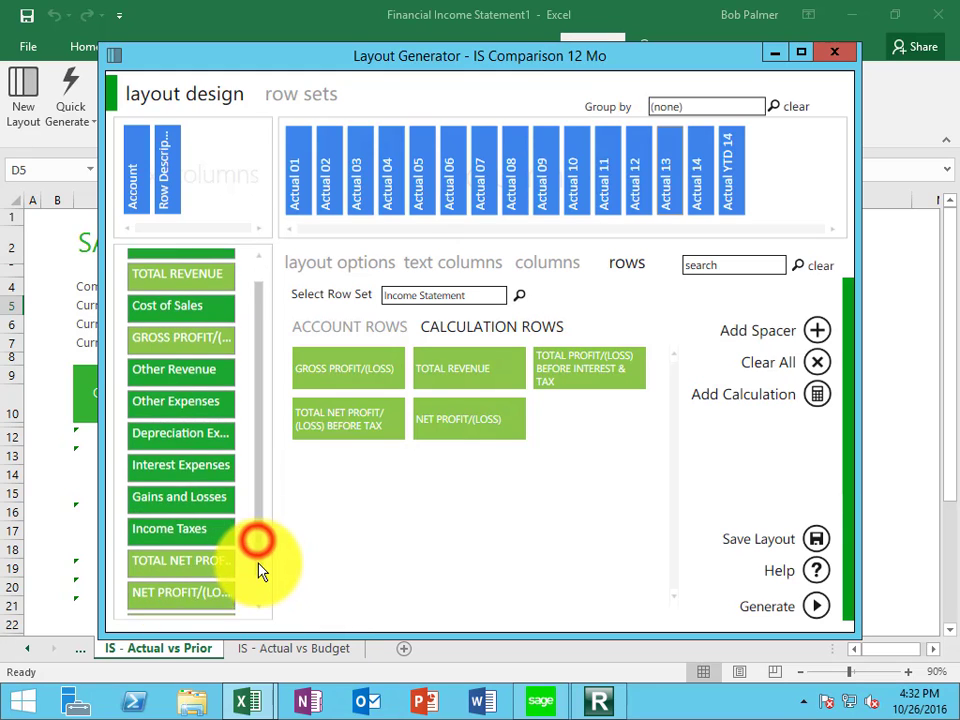
{"action": "left_click_drag", "start_coordinate": [189, 568], "coordinate": [183, 529]}
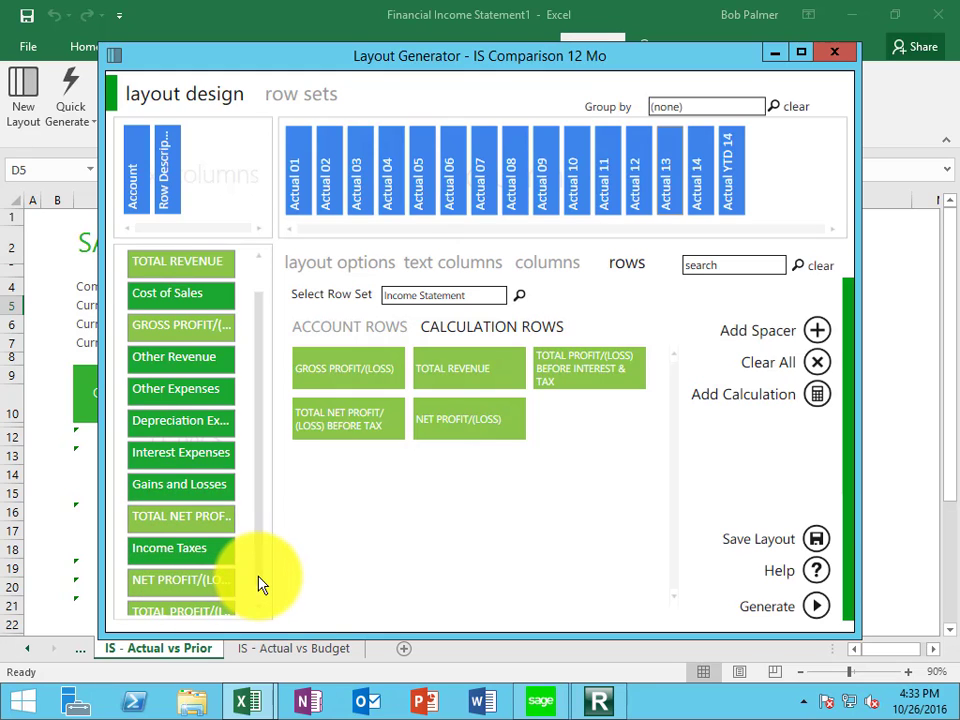
Move Interest Expenses below Gains and Losses and place the TOTAL PROFIT/(LOSS) BEFORE INTEREST & TAX row between them
{"action": "left_click_drag", "start_coordinate": [258, 575], "coordinate": [261, 621]}
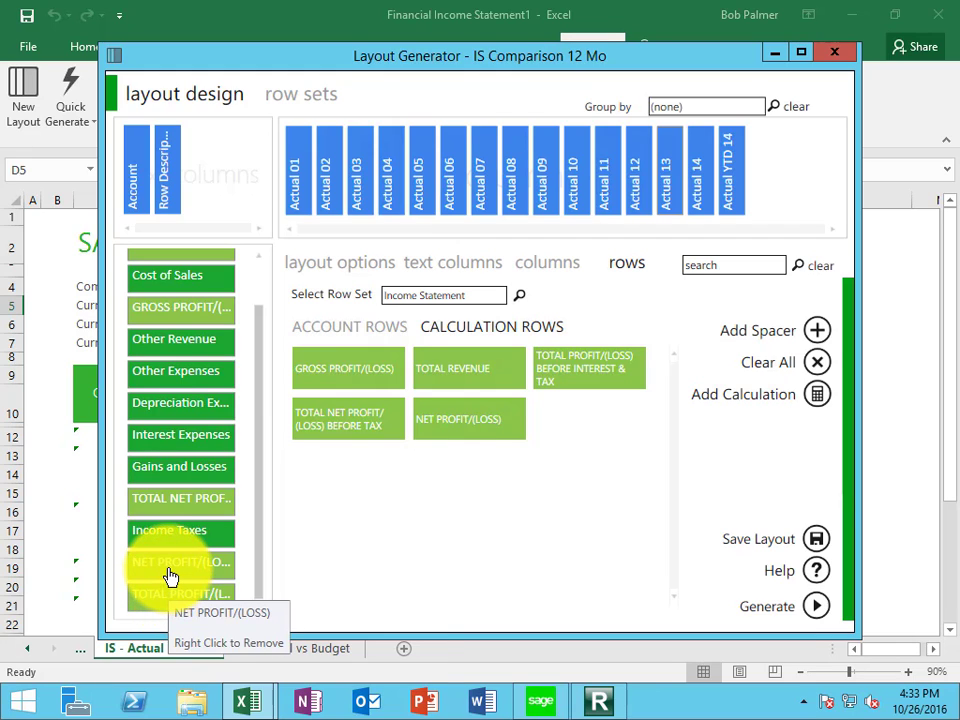
{"action": "left_click_drag", "start_coordinate": [178, 446], "coordinate": [180, 496]}
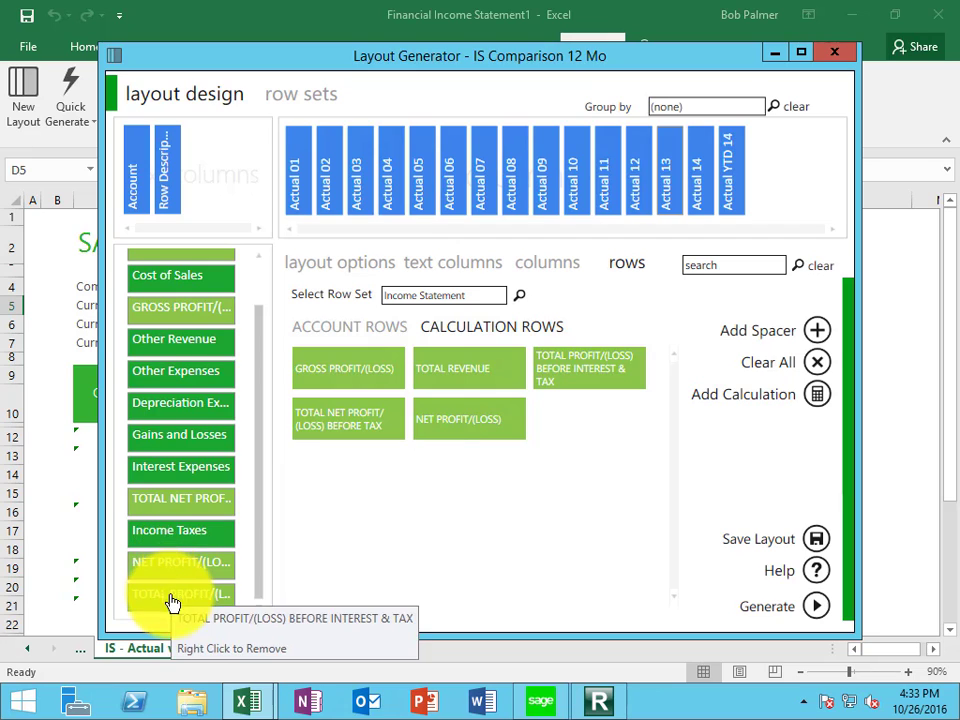
{"action": "left_click_drag", "start_coordinate": [168, 563], "coordinate": [171, 604]}
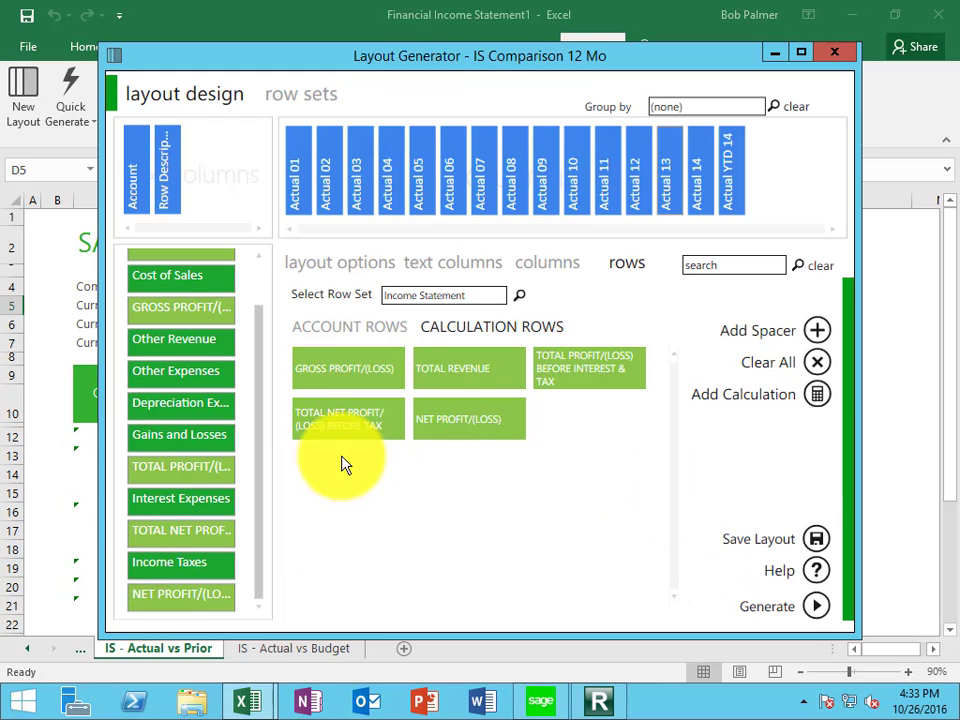
Generate the IS Comparison 12 Mo layout and review the Fiscal Year parameter on the resulting sheet
{"action": "left_click_drag", "start_coordinate": [256, 427], "coordinate": [264, 326]}
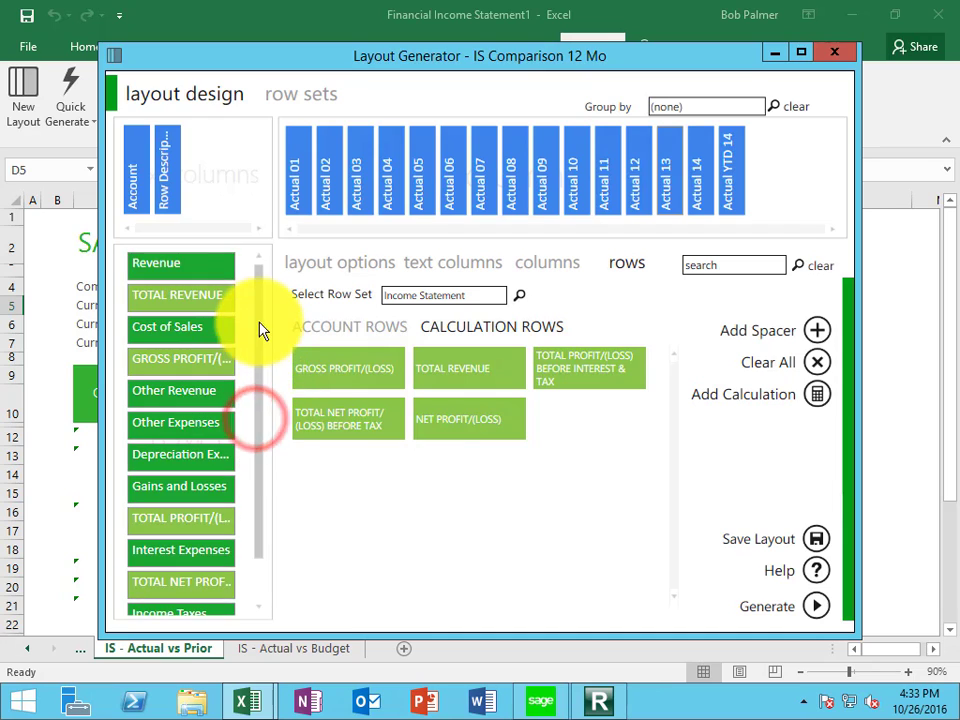
{"action": "left_click", "coordinate": [818, 607]}
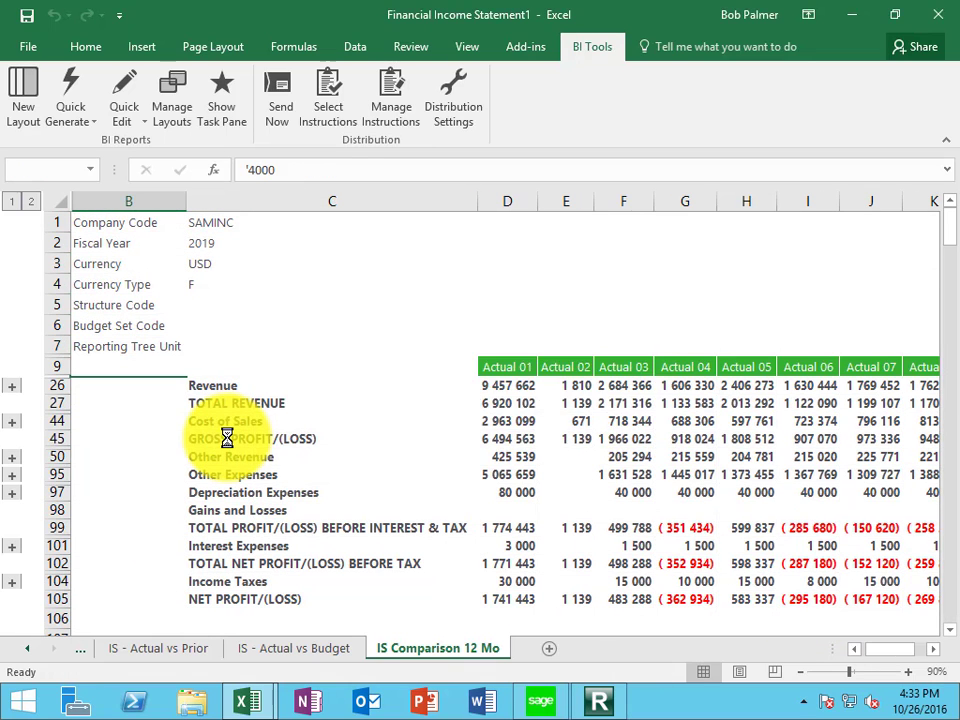
{"action": "left_click", "coordinate": [617, 426]}
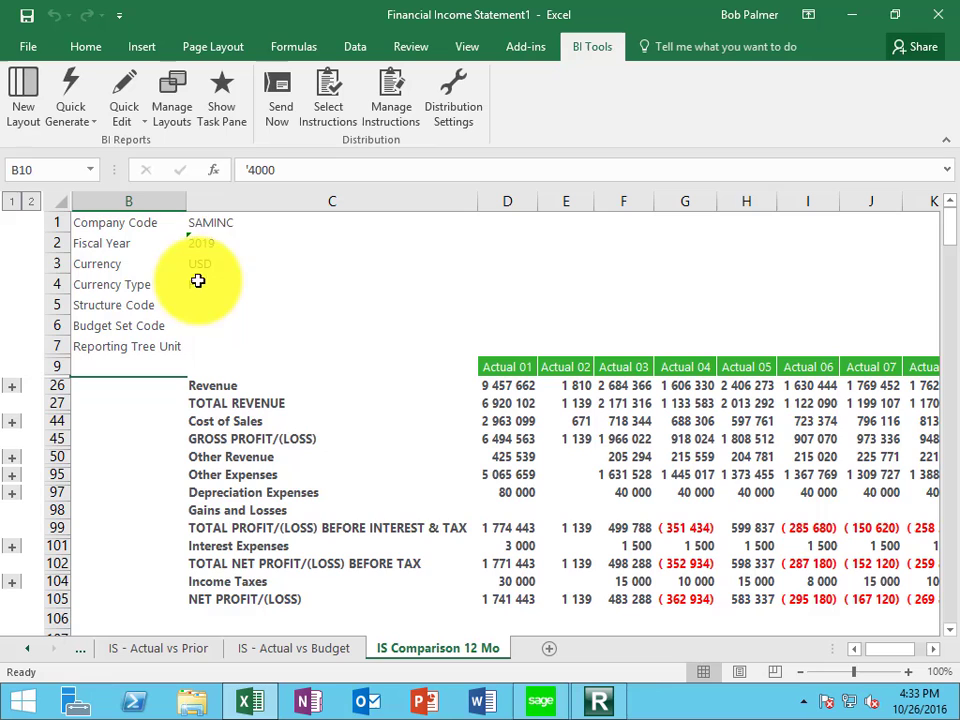
{"action": "left_click", "coordinate": [210, 243]}
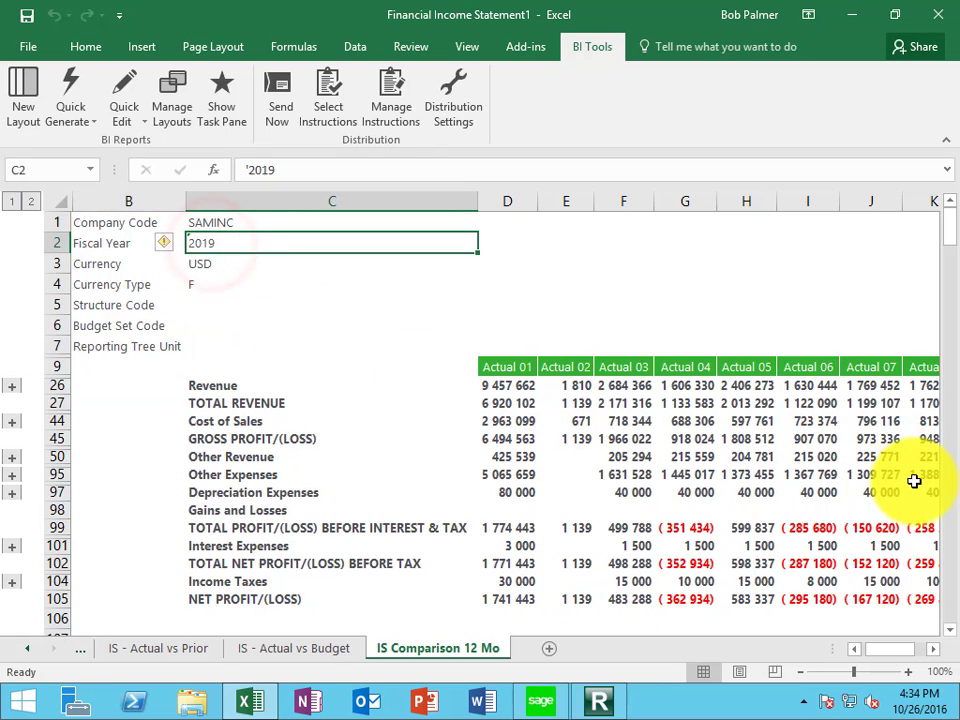
{"action": "mouse_move", "coordinate": [955, 235]}
{"action": "left_mouse_down"}
{"action": "mouse_move", "coordinate": [950, 193]}
{"action": "mouse_move", "coordinate": [948, 508]}
{"action": "mouse_move", "coordinate": [950, 216]}
{"action": "left_mouse_up"}
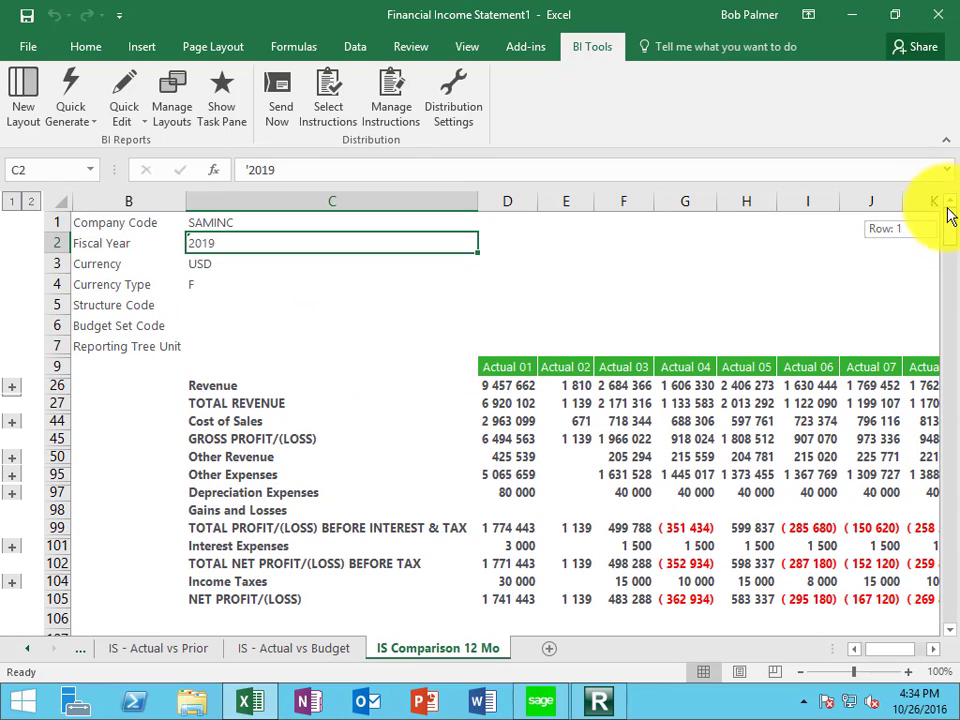
Reopen the IS Comparison 12 Mo layout for quick editing, then close it and save the layout changes
{"action": "left_click", "coordinate": [125, 106]}
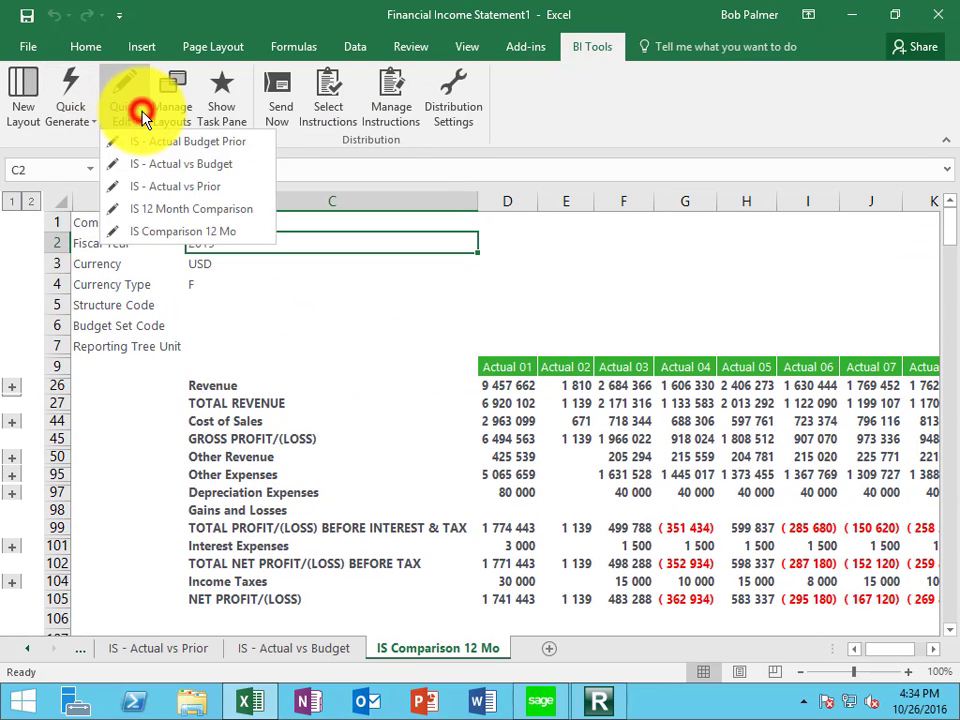
{"action": "left_click", "coordinate": [172, 236]}
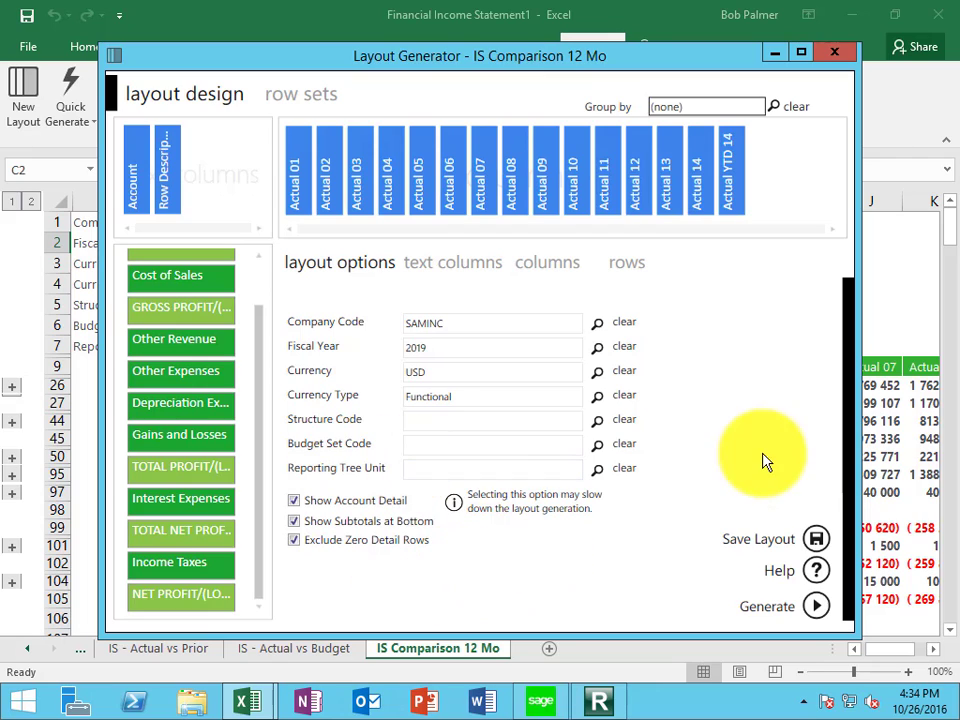
{"action": "left_click", "coordinate": [836, 51]}
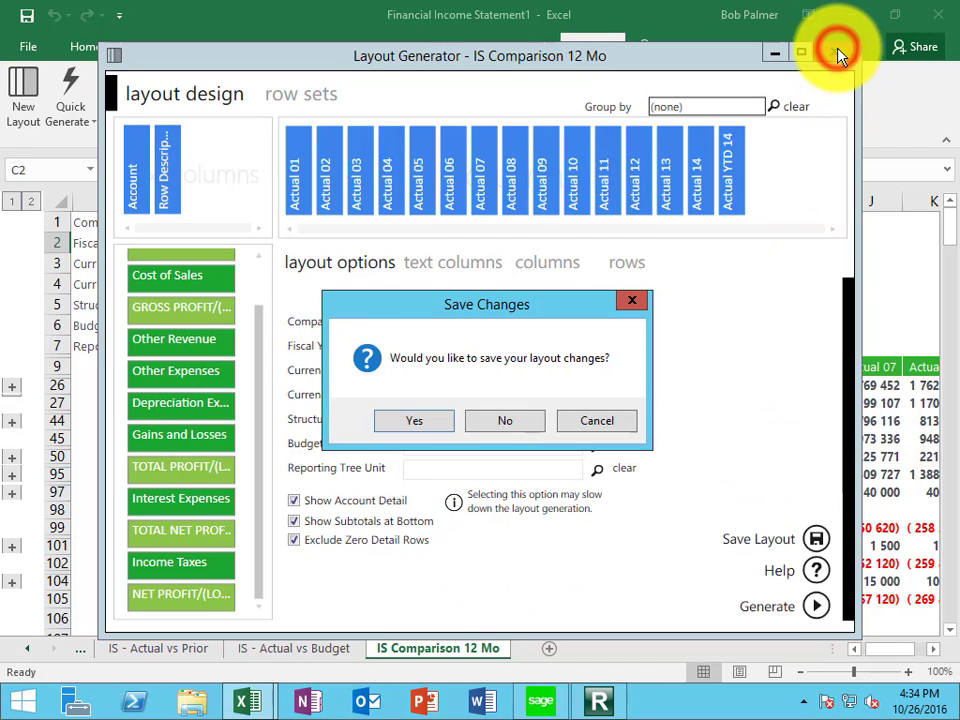
{"action": "left_click", "coordinate": [426, 424]}
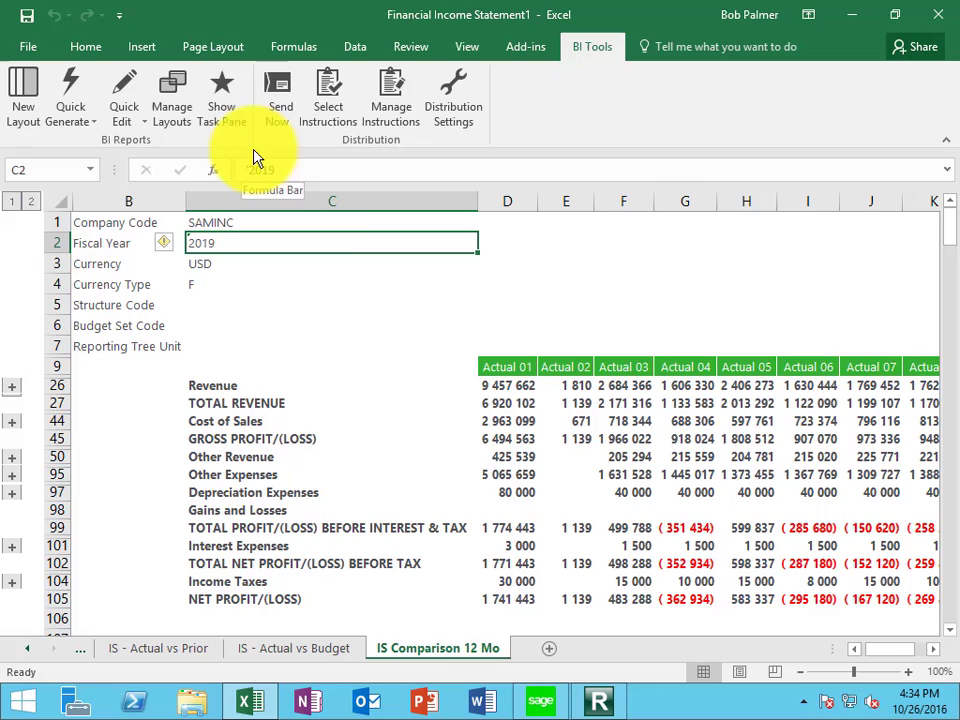
Switch to the Report Manager and save the Financial Income Statement1 workbook as template Financial Income Statement.xltx, replacing the existing file
{"action": "mouse_move", "coordinate": [604, 712]}
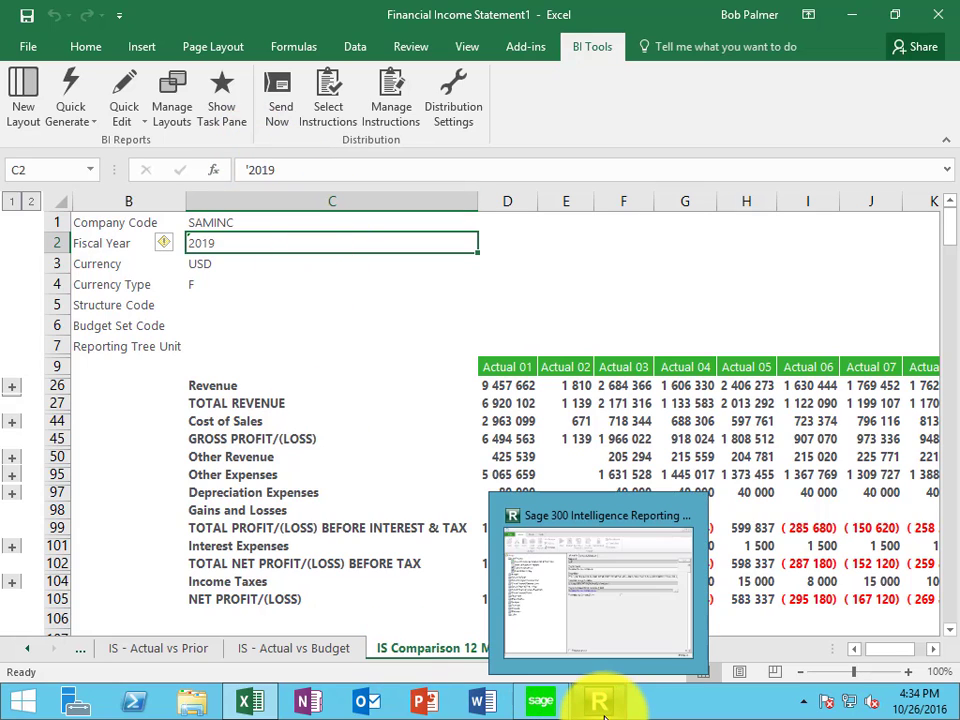
{"action": "left_click", "coordinate": [854, 652]}
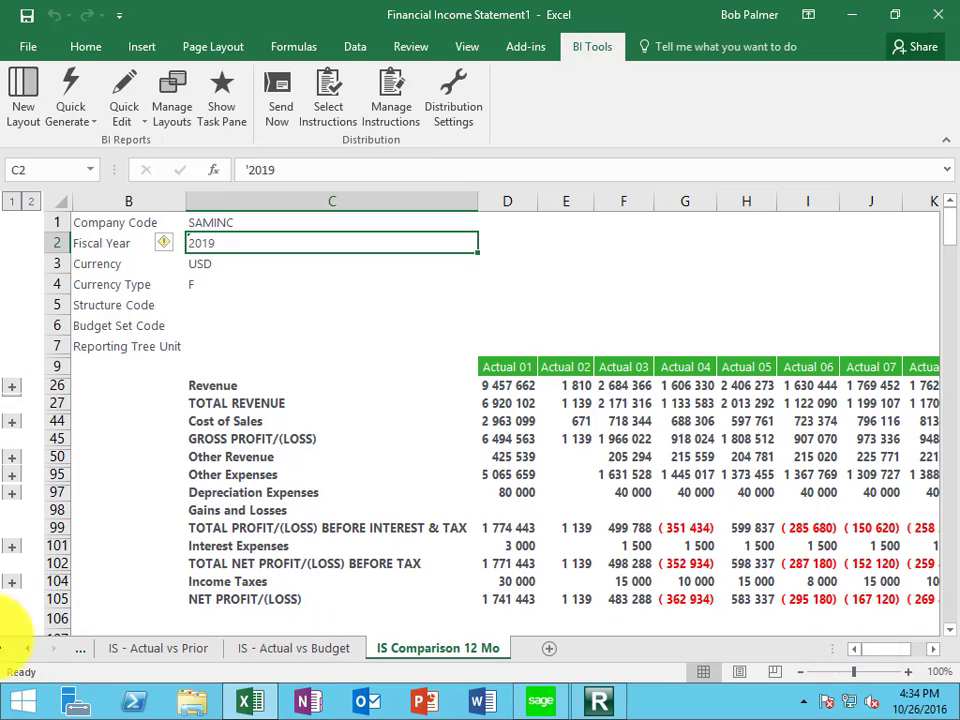
{"action": "left_click", "coordinate": [30, 652]}
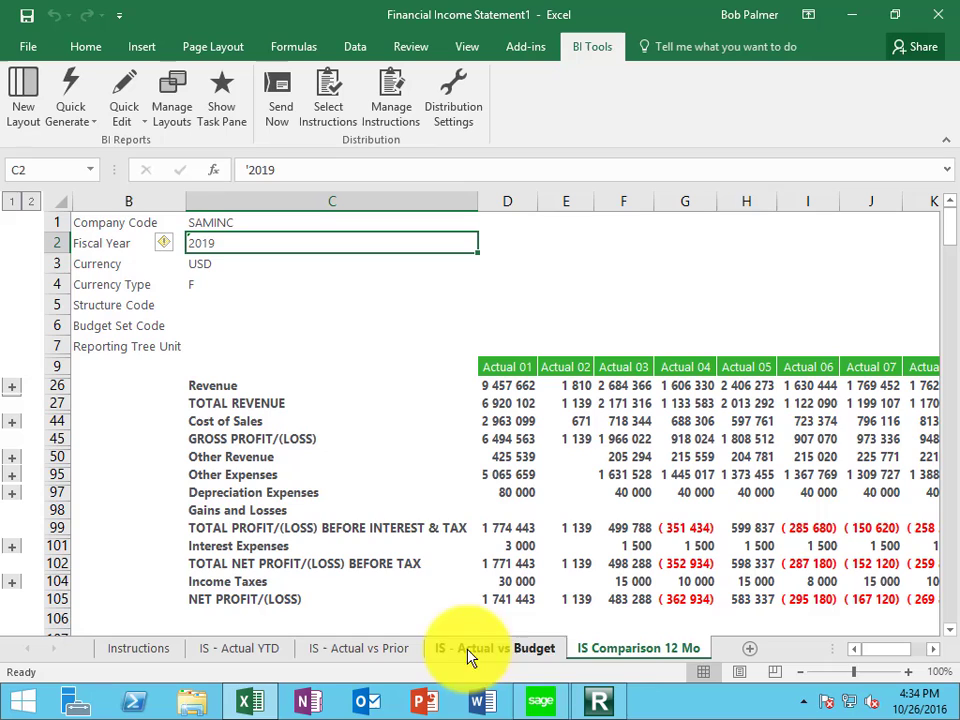
{"action": "left_click", "coordinate": [595, 705]}
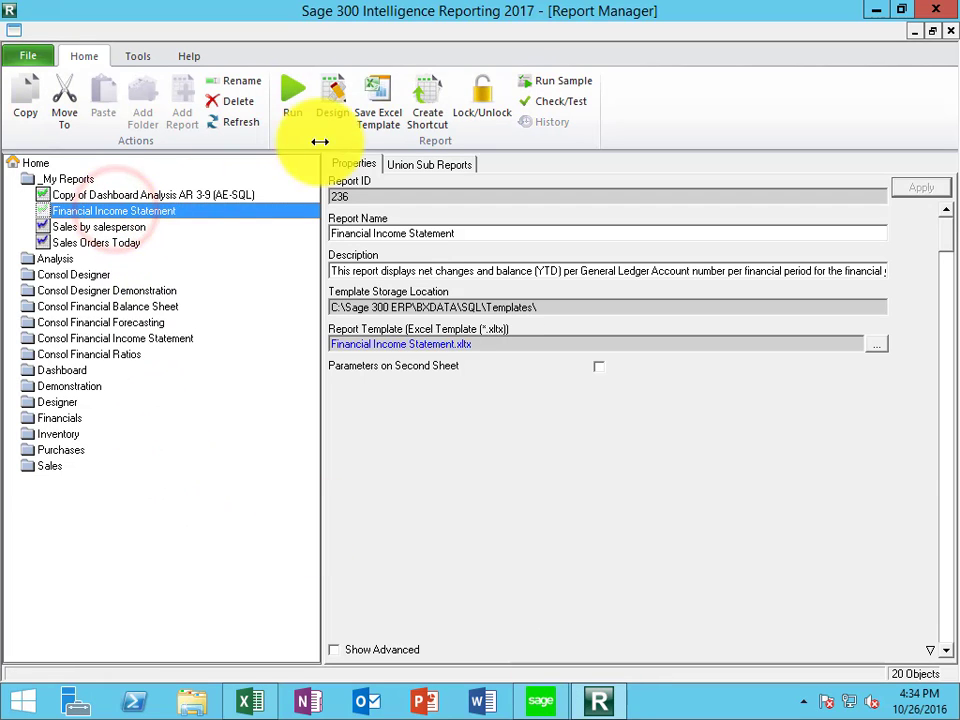
{"action": "left_click", "coordinate": [390, 108]}
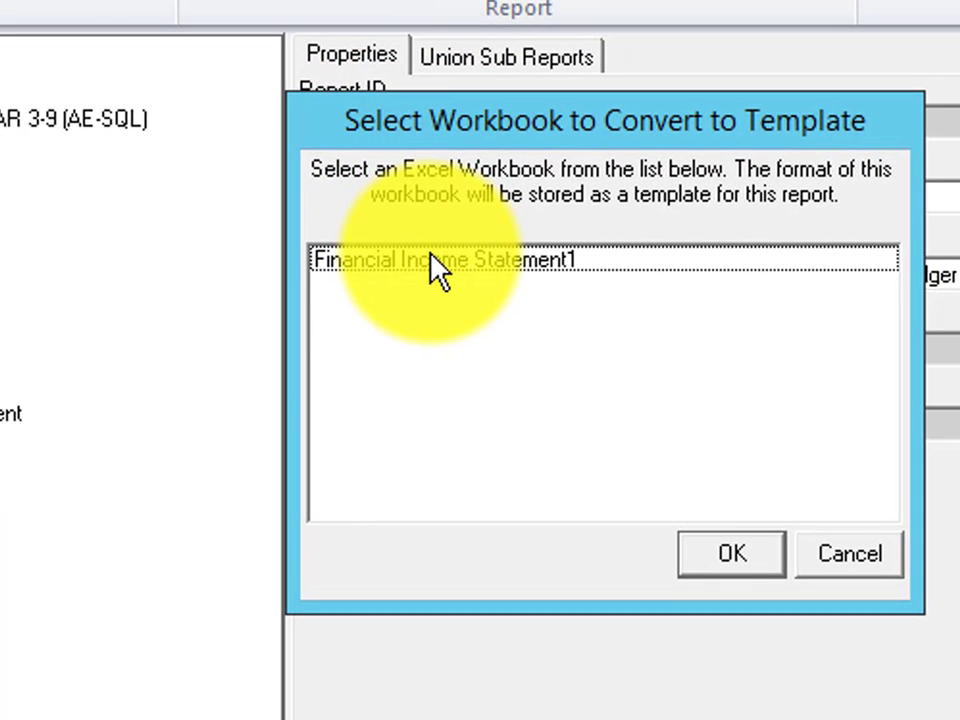
{"action": "left_click", "coordinate": [437, 268]}
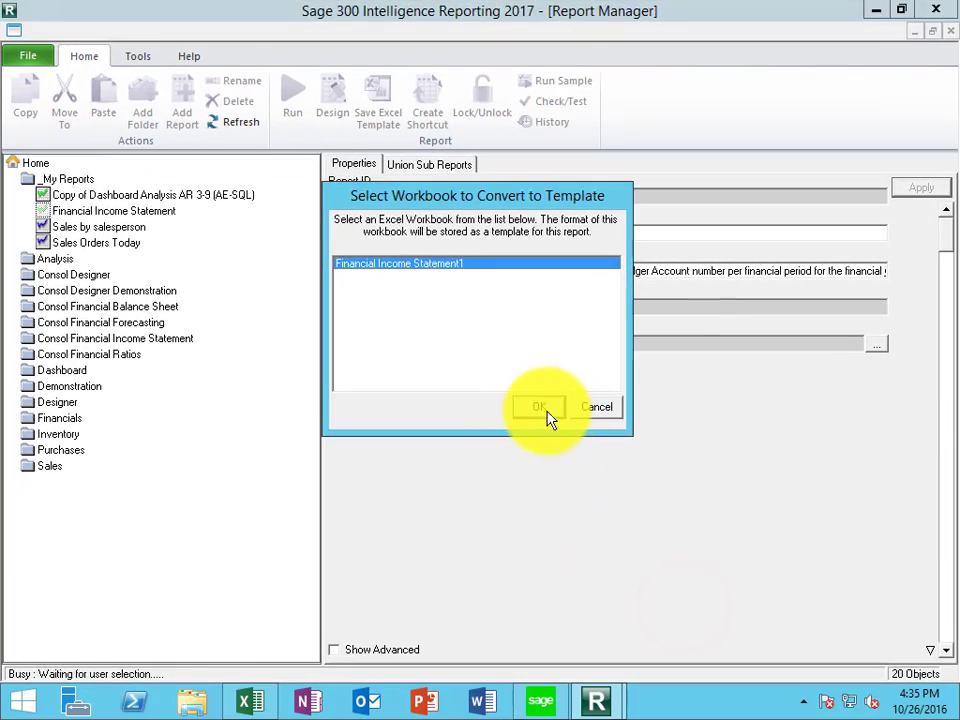
{"action": "left_click", "coordinate": [547, 413]}
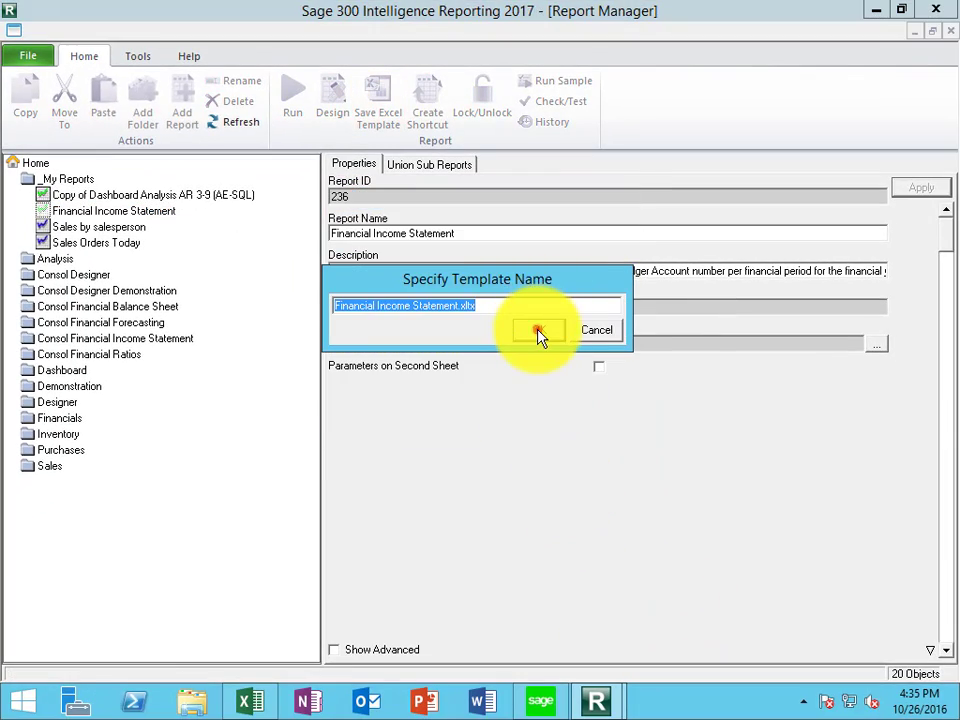
{"action": "left_click", "coordinate": [539, 330]}
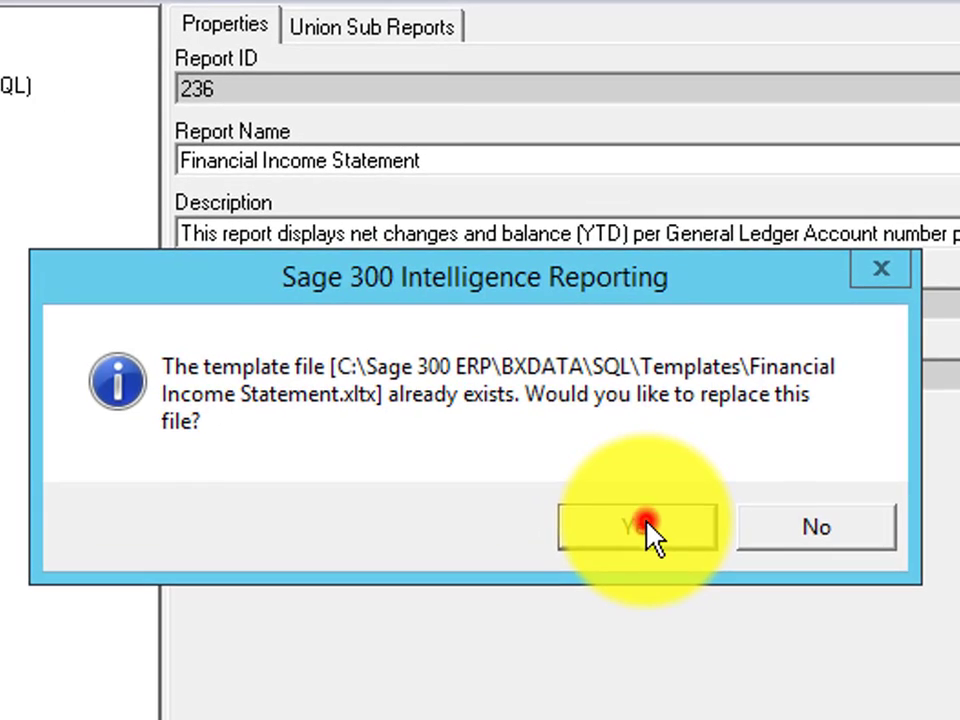
{"action": "left_click", "coordinate": [577, 432]}
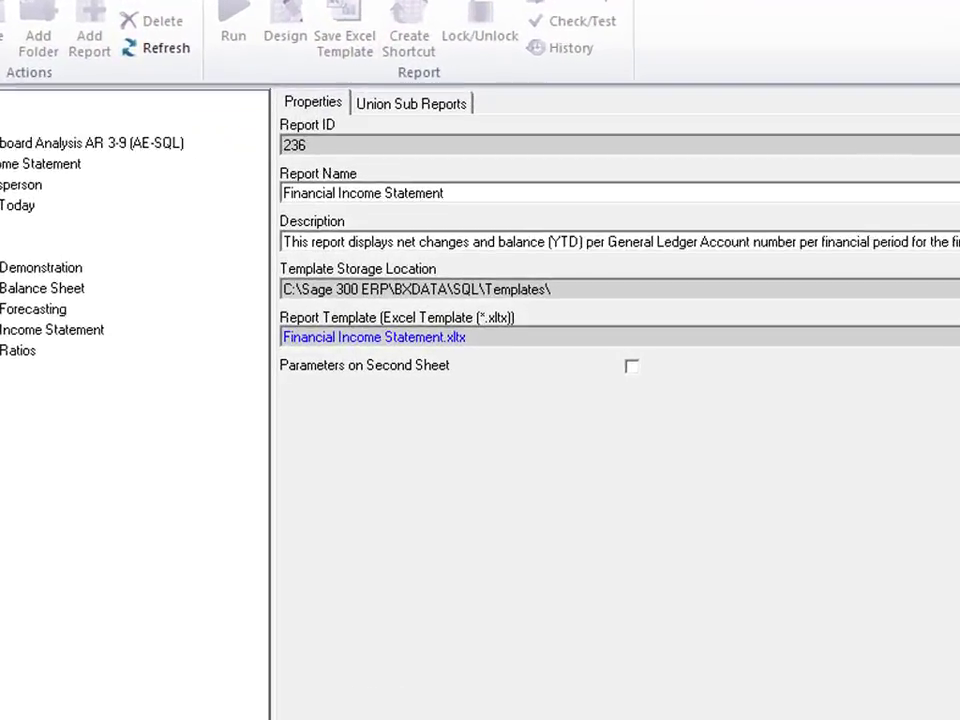
{"action": "left_click", "coordinate": [693, 440]}
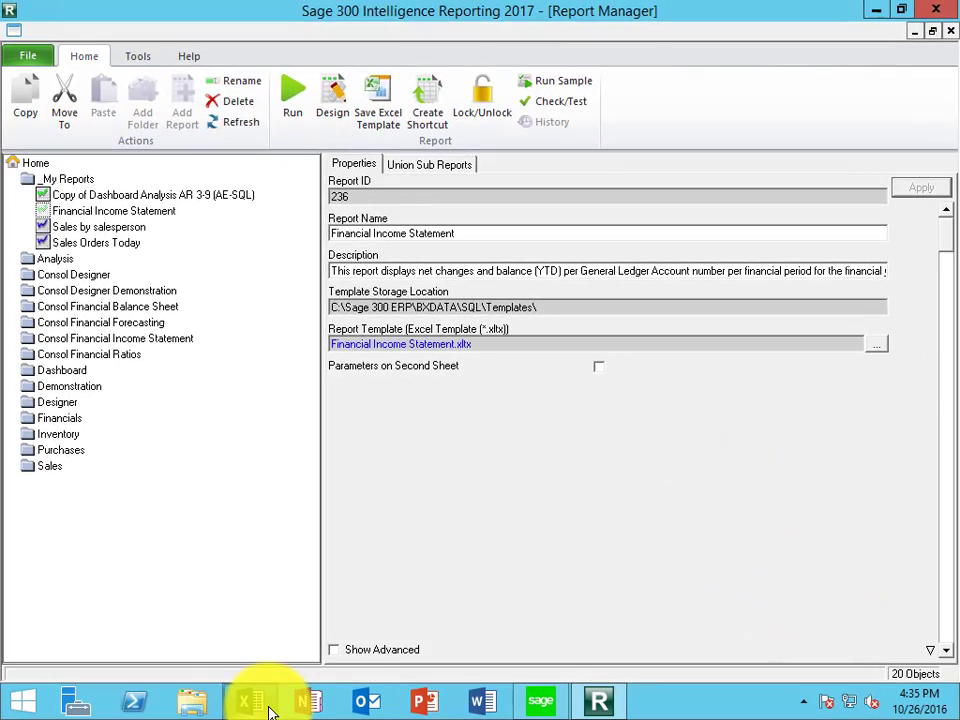
Close the empty Excel window and run the Financial Income Statement report for financial years 2018, 2019 and 2020
{"action": "left_click", "coordinate": [262, 700]}
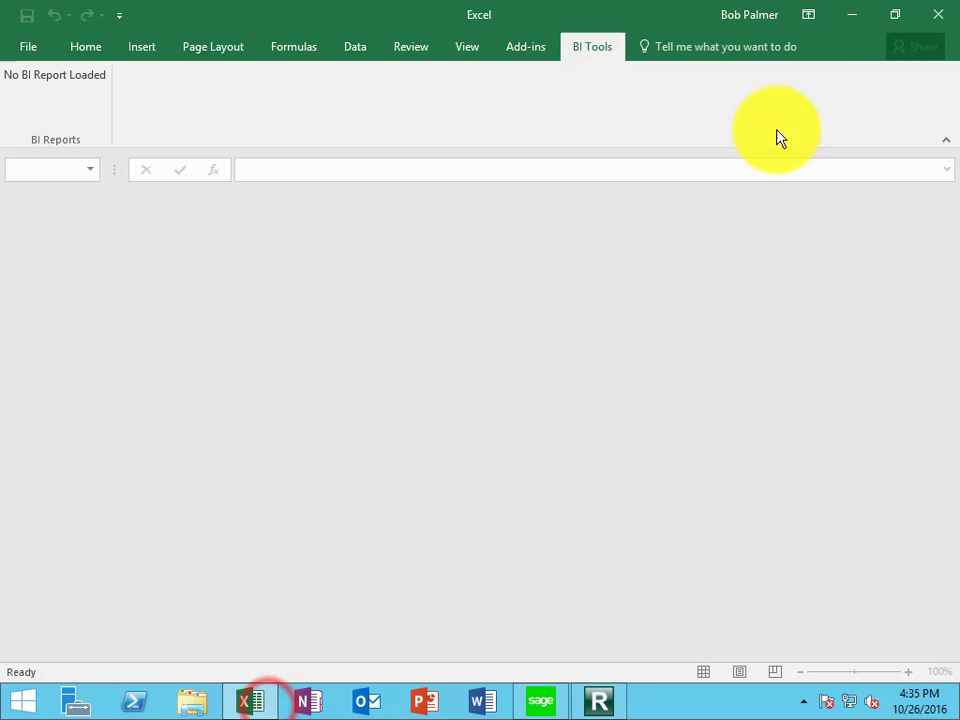
{"action": "left_click", "coordinate": [948, 20]}
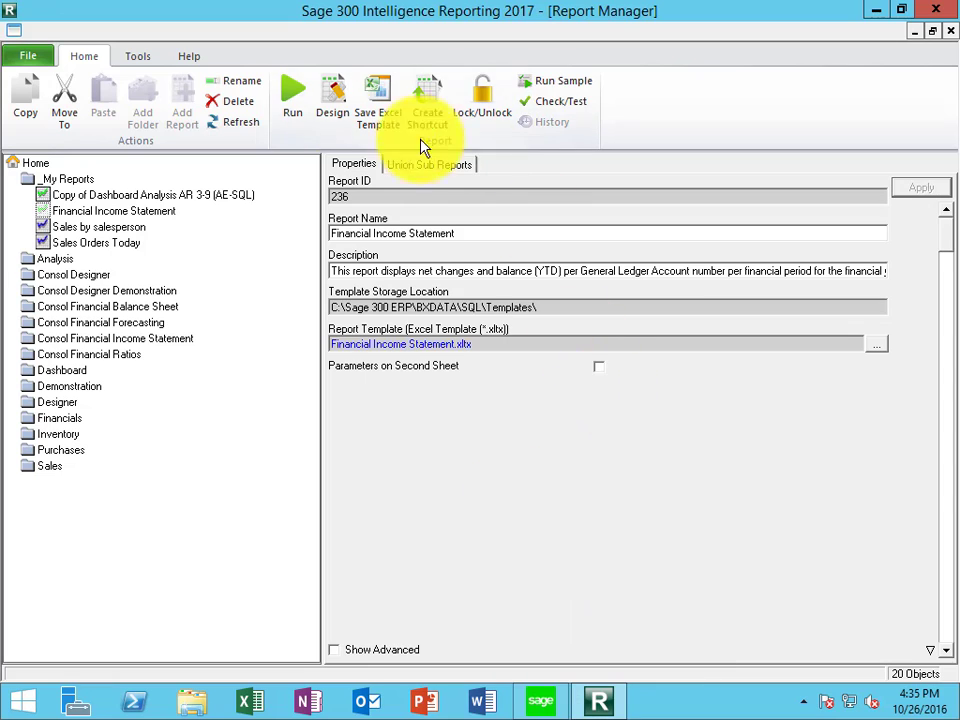
{"action": "left_click", "coordinate": [295, 107]}
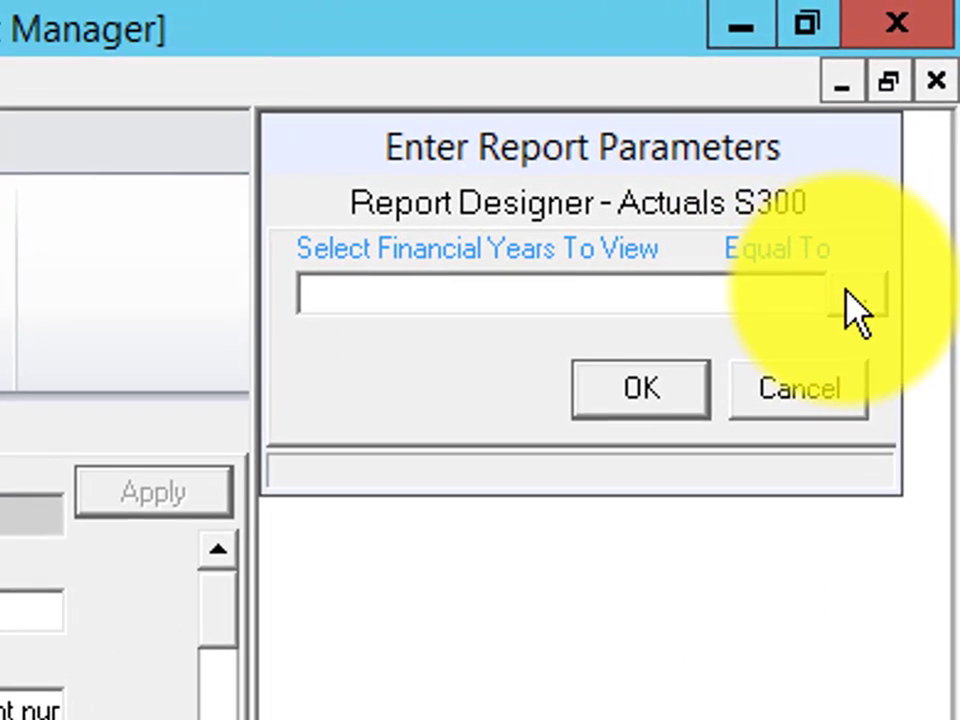
{"action": "left_click", "coordinate": [918, 112]}
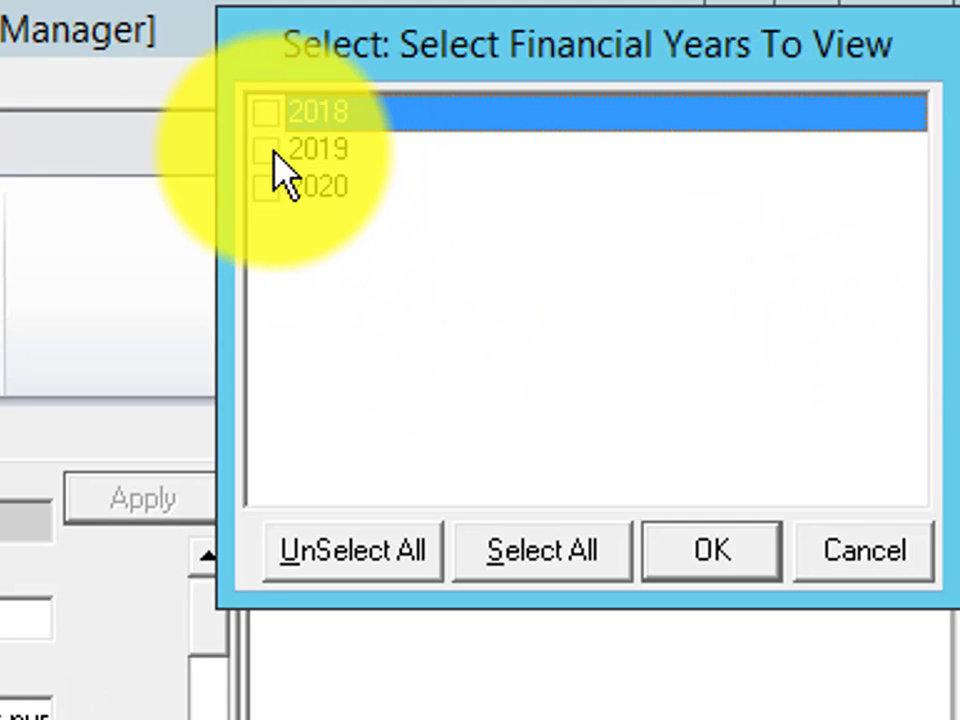
{"action": "left_click", "coordinate": [265, 150]}
{"action": "left_click", "coordinate": [262, 189]}
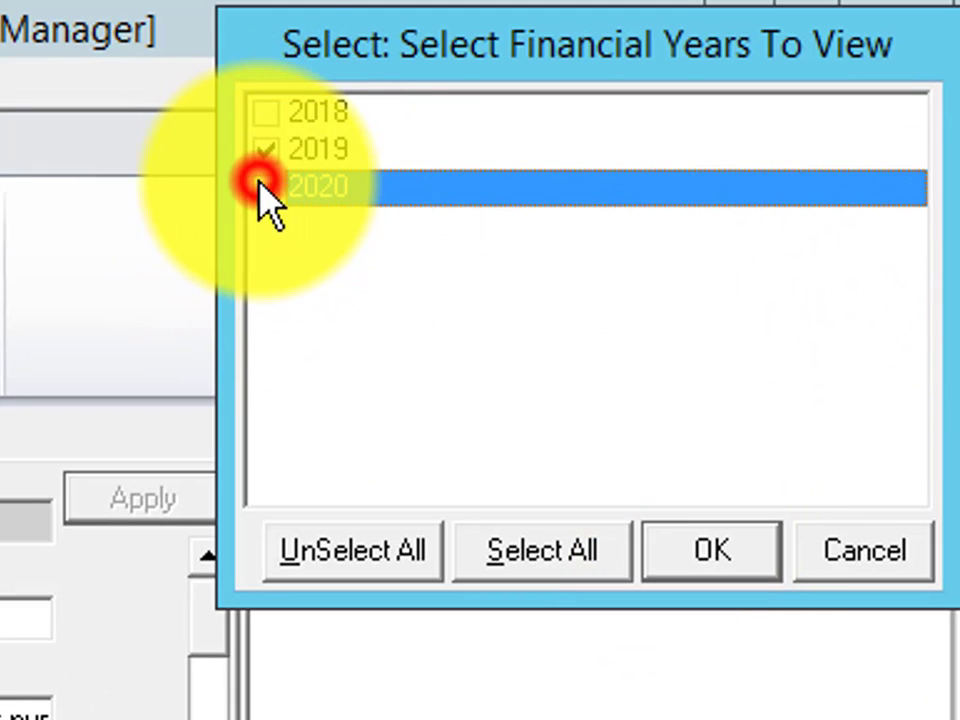
{"action": "left_click", "coordinate": [265, 112]}
{"action": "left_click", "coordinate": [720, 552]}
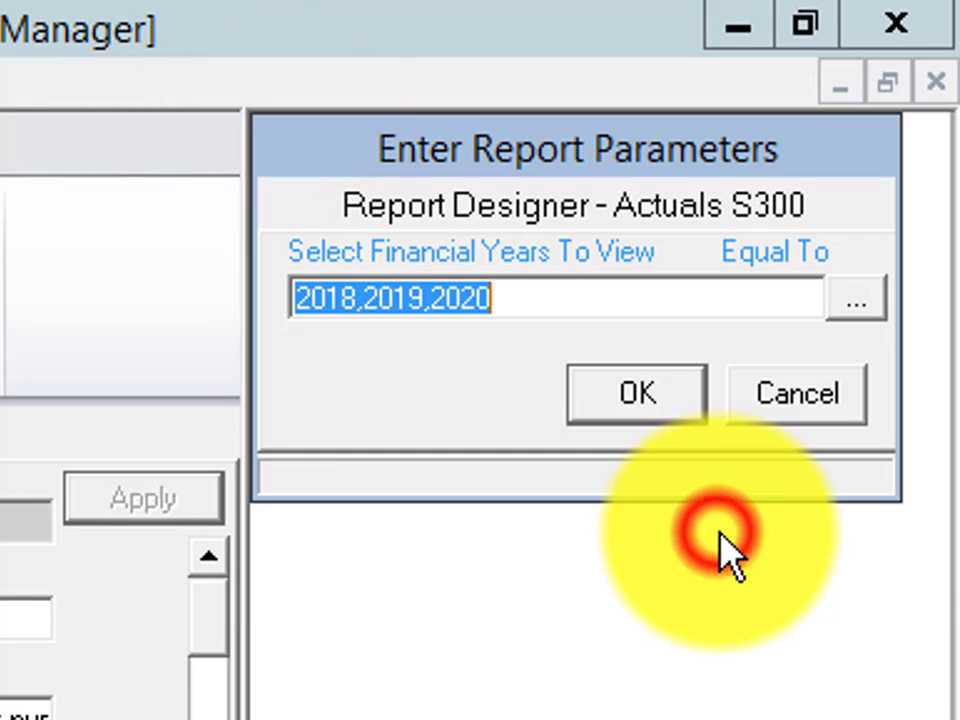
{"action": "left_click", "coordinate": [645, 390]}
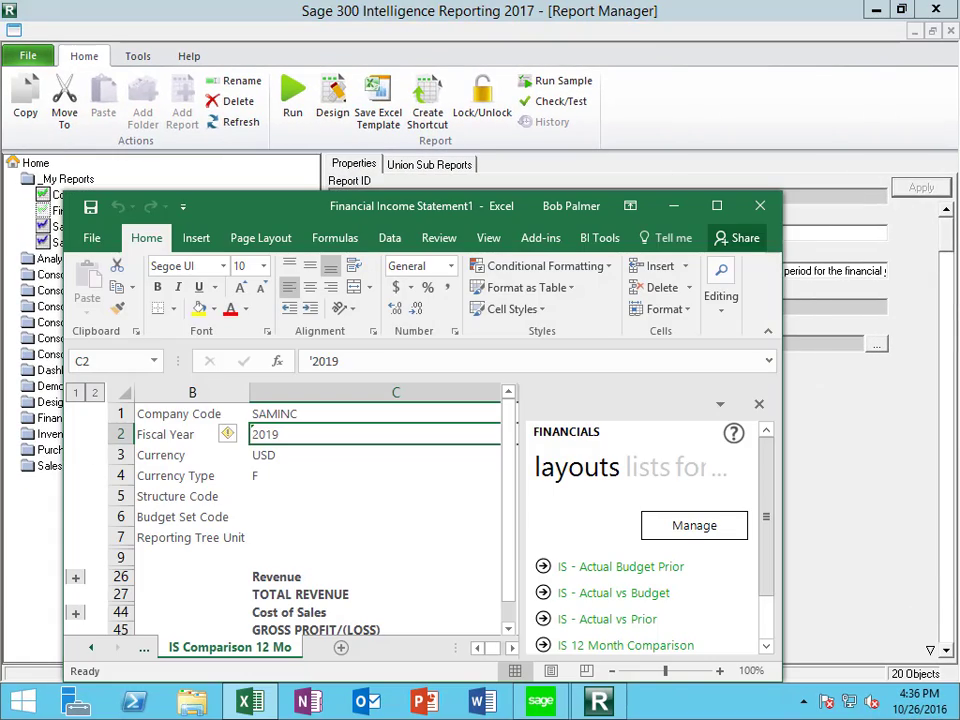
Maximize the generated workbook and bring the neighbouring IS - Actual vs Budget and IS - Actual vs Prior sheet tabs into view
{"action": "left_click", "coordinate": [712, 206]}
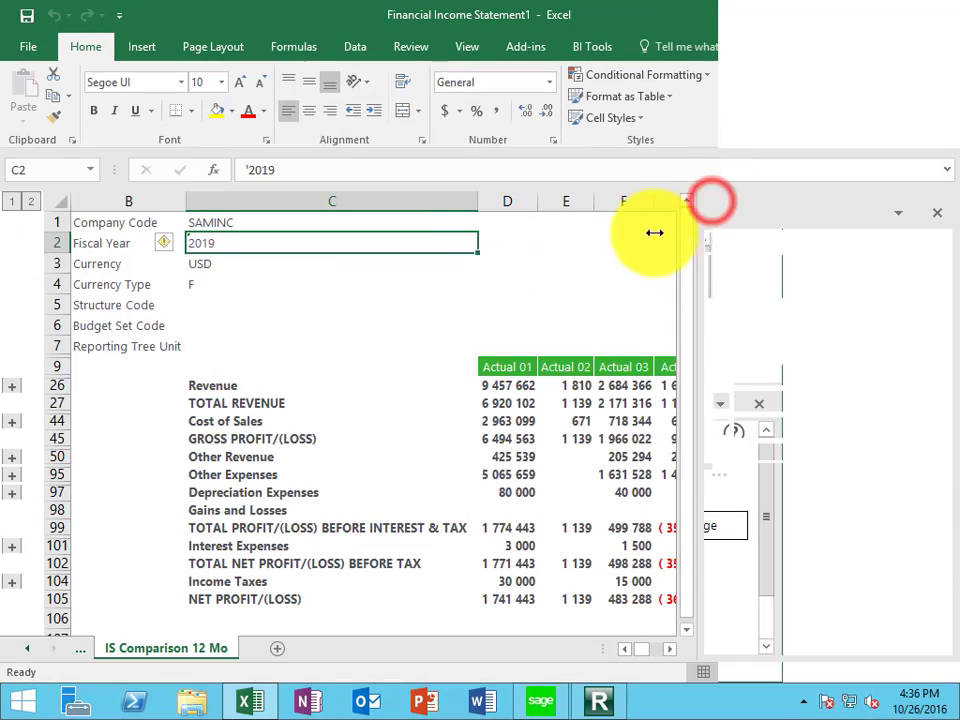
{"action": "left_click", "coordinate": [28, 652]}
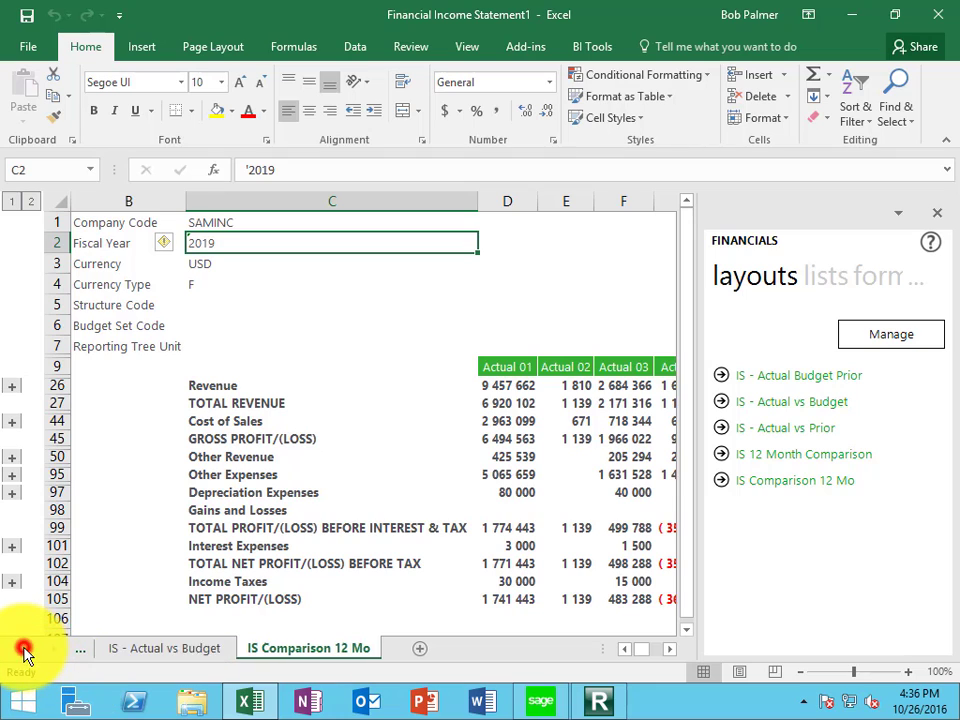
{"action": "left_click", "coordinate": [26, 654]}
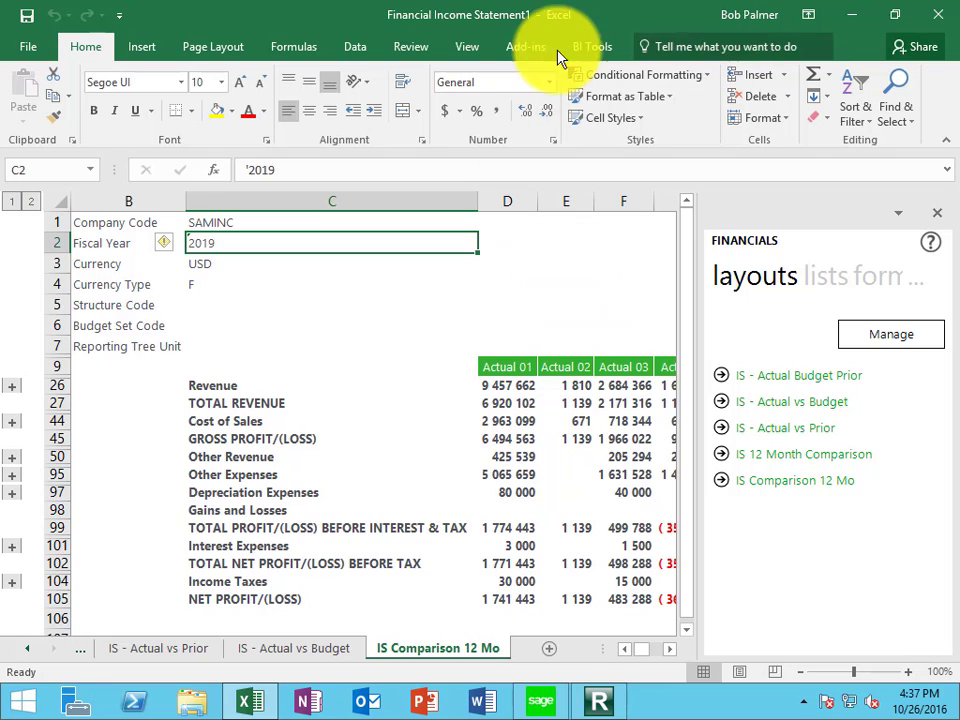
Reopen the IS Comparison 12 Mo layout for quick editing, turn off Show Subtotals at Bottom, and save the layout changes
{"action": "left_click", "coordinate": [585, 47]}
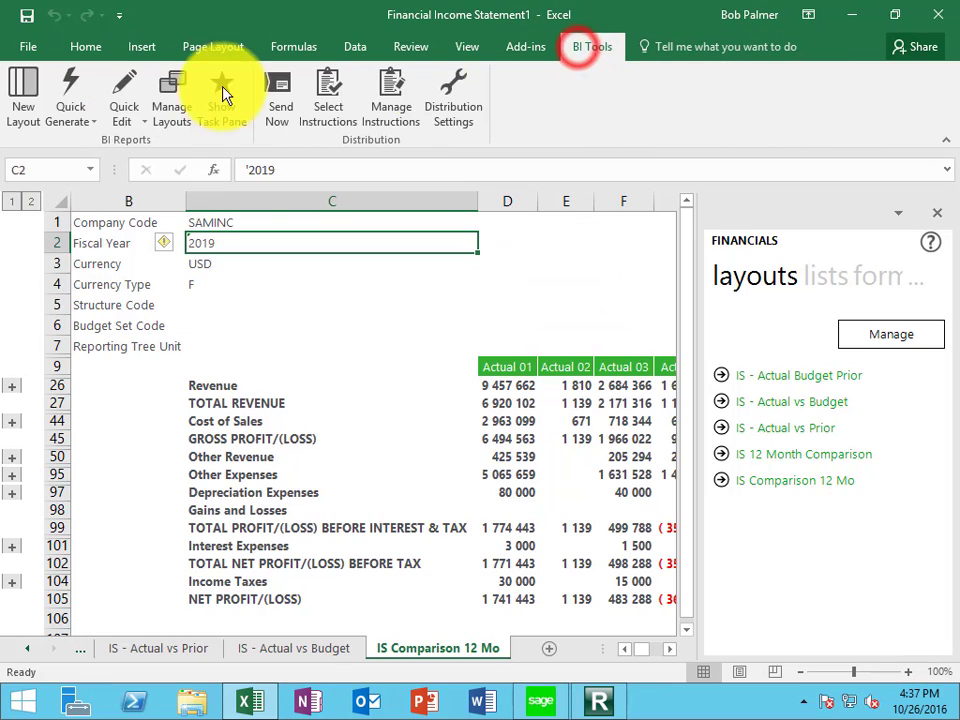
{"action": "left_click", "coordinate": [113, 94]}
{"action": "left_click", "coordinate": [148, 231]}
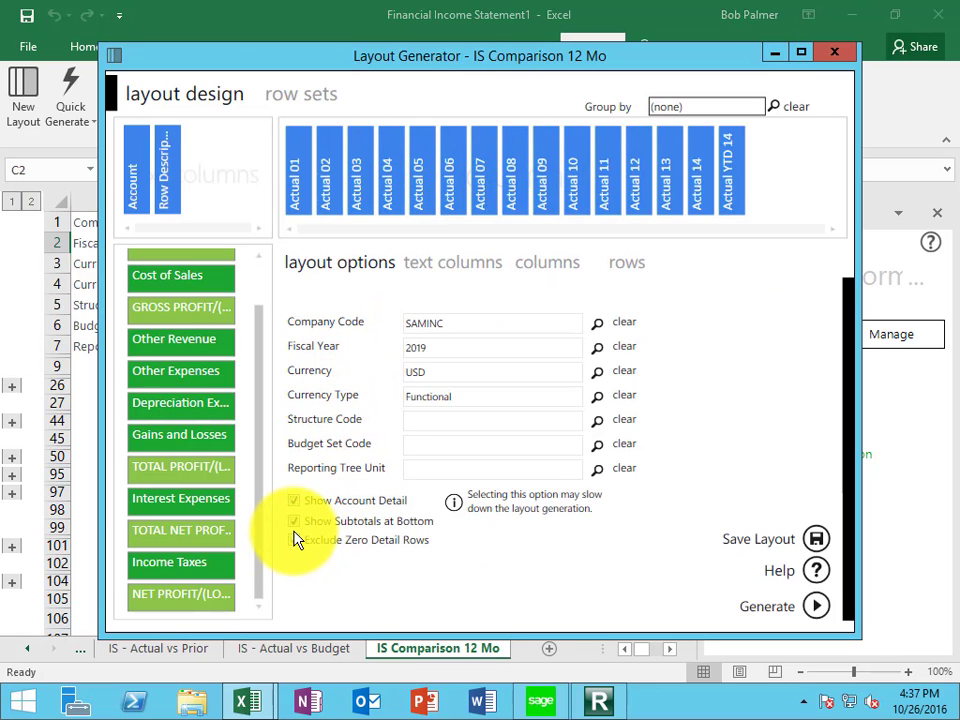
{"action": "left_click", "coordinate": [294, 522]}
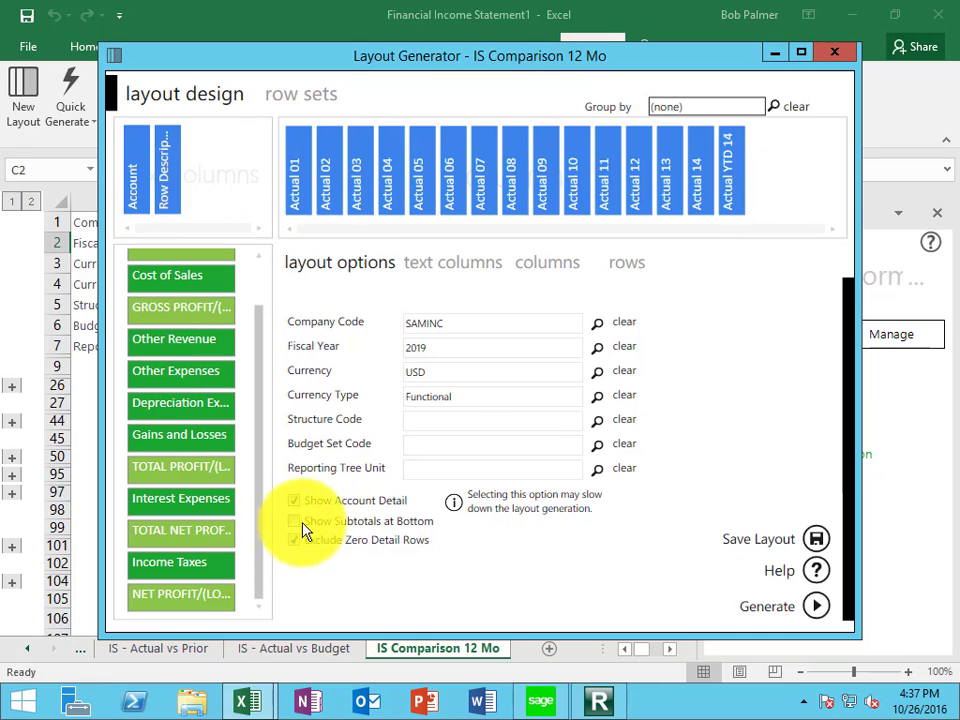
{"action": "left_click", "coordinate": [834, 52]}
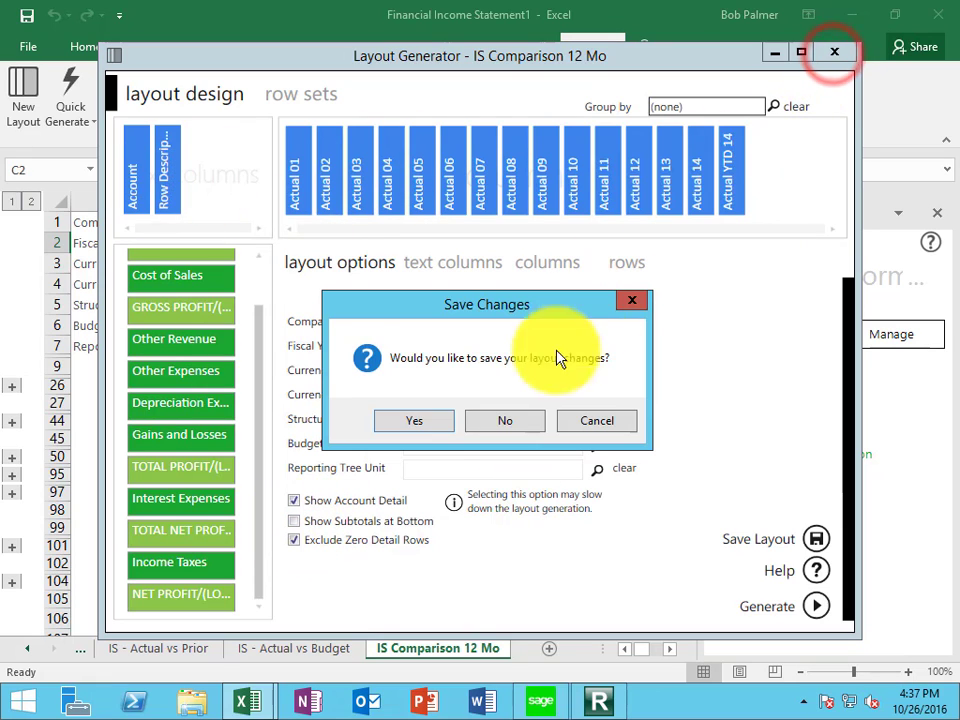
{"action": "left_click", "coordinate": [432, 424]}
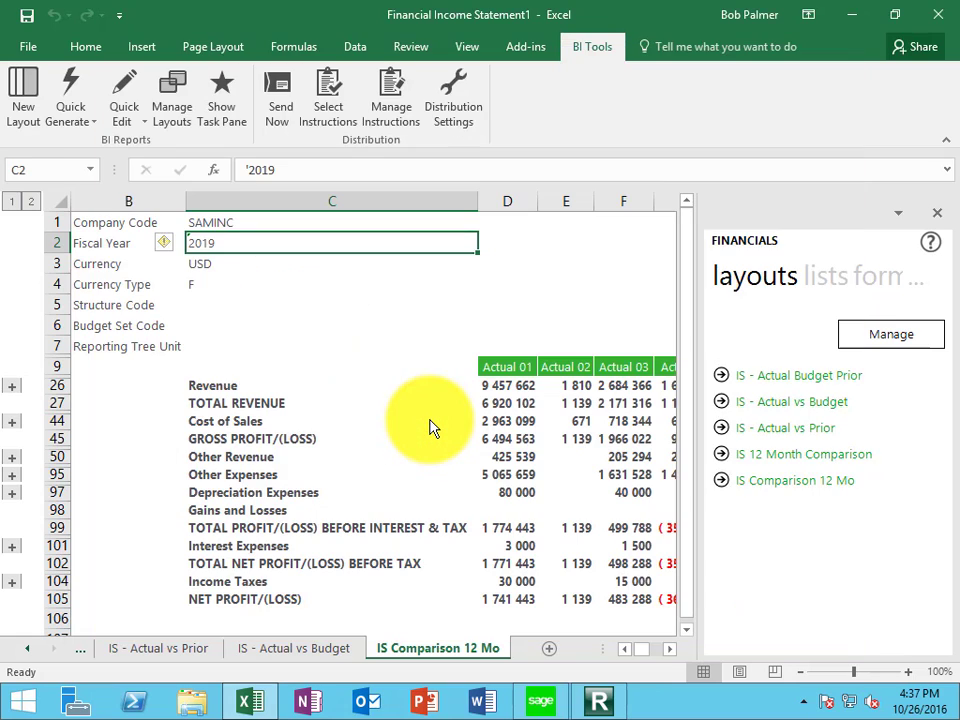
Set the Fiscal Year parameter on the IS Comparison 12 Mo sheet to 2020
{"action": "left_click", "coordinate": [322, 405]}
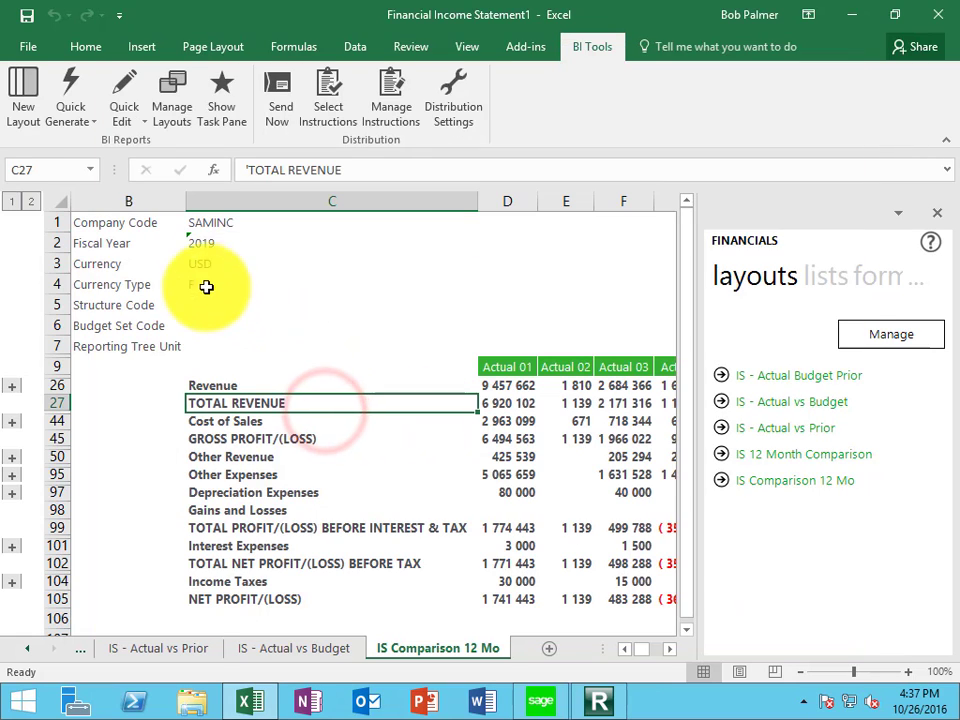
{"action": "left_click", "coordinate": [200, 243]}
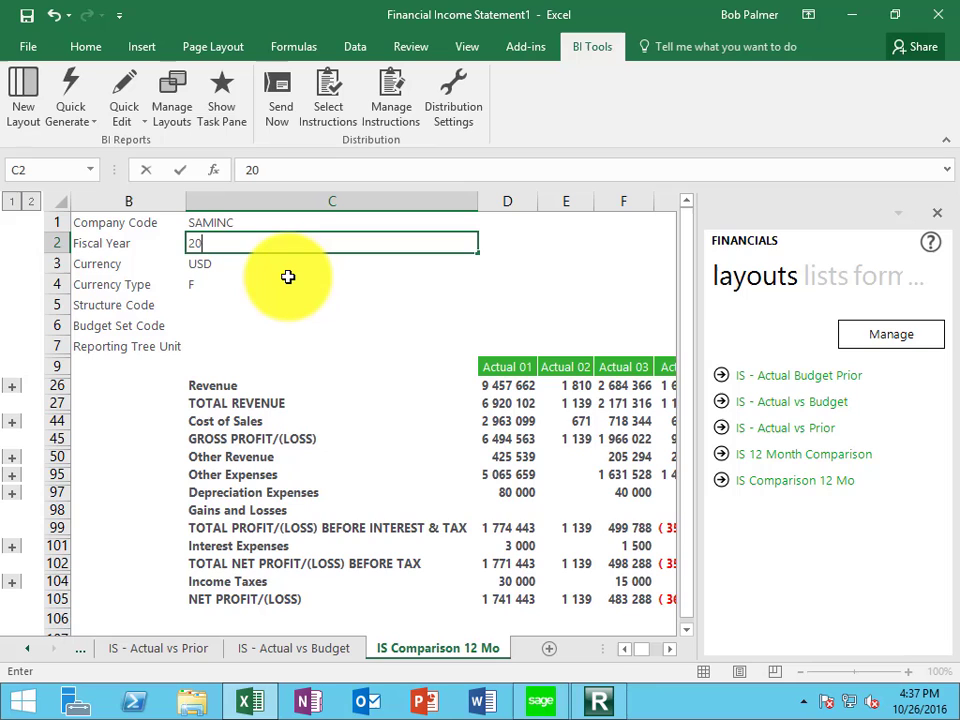
{"action": "key", "text": "Return"}
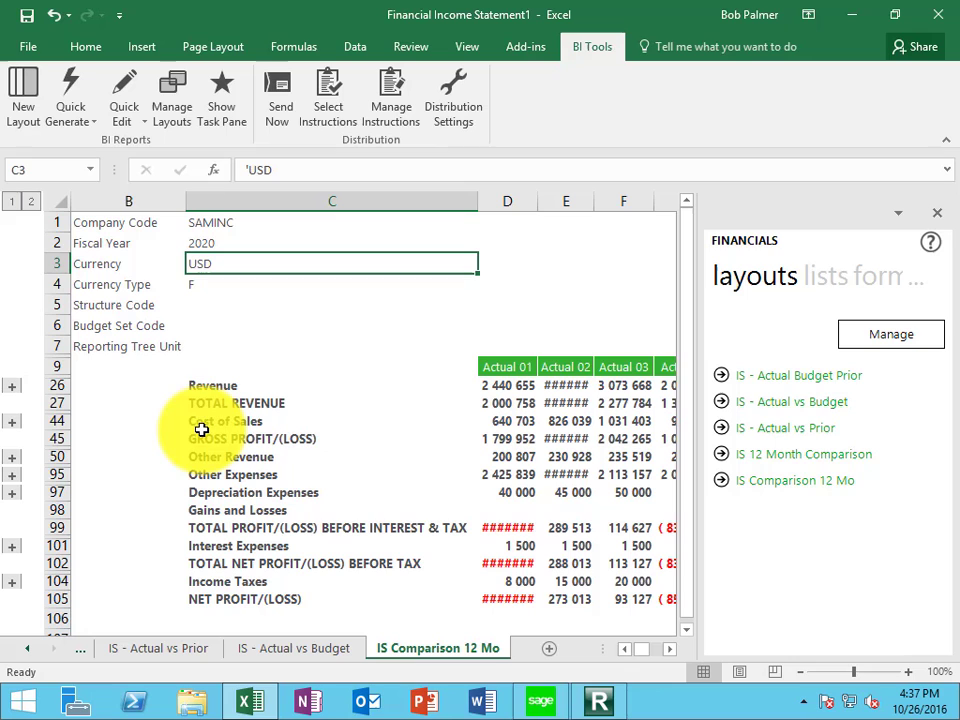
Indent the Revenue and Cost of Sales labels by one level
{"action": "left_click", "coordinate": [199, 385]}
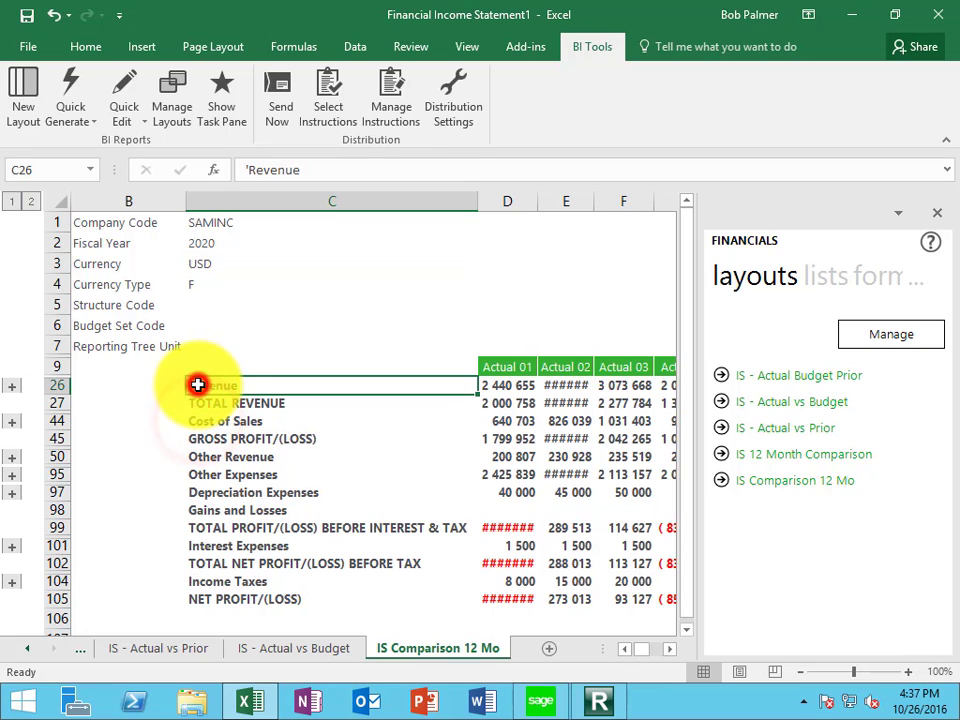
{"action": "left_click", "coordinate": [32, 44]}
{"action": "left_click", "coordinate": [26, 40]}
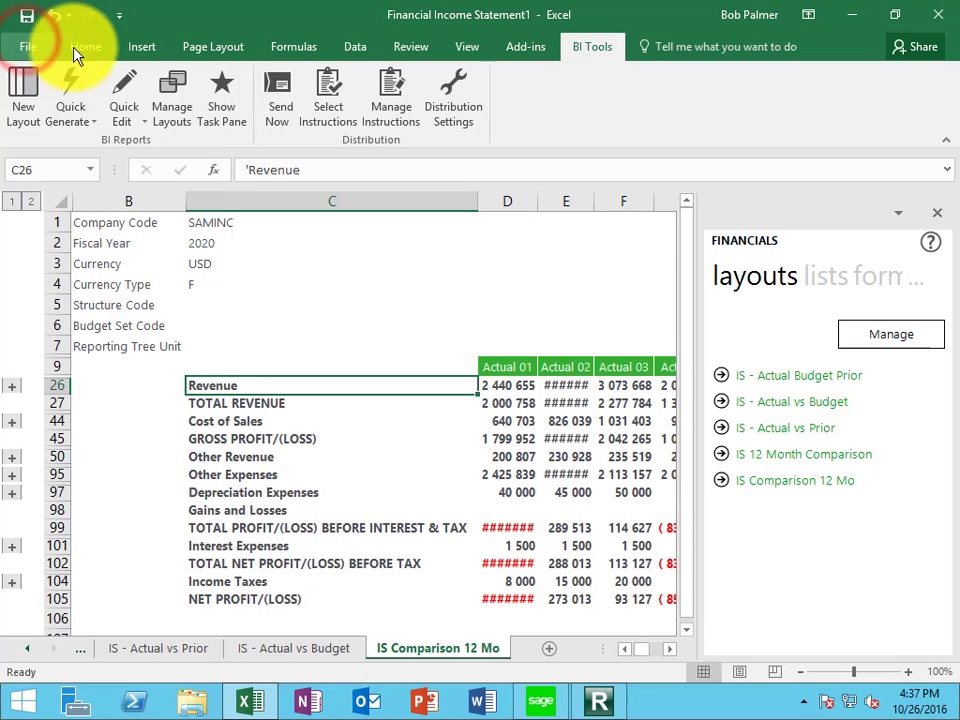
{"action": "left_click", "coordinate": [80, 44]}
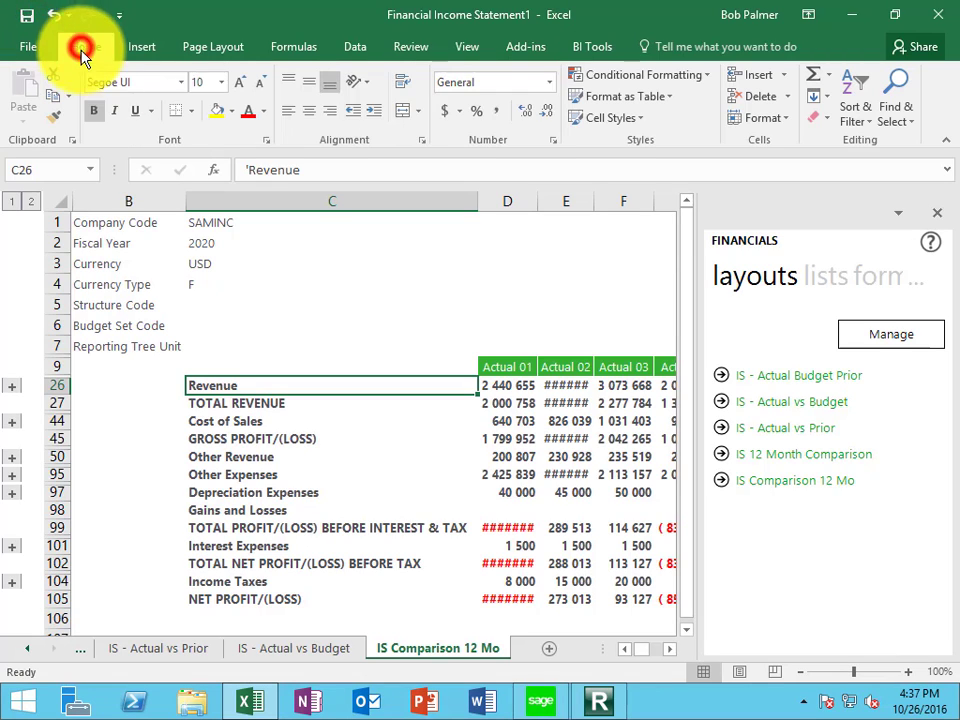
{"action": "left_click", "coordinate": [377, 120]}
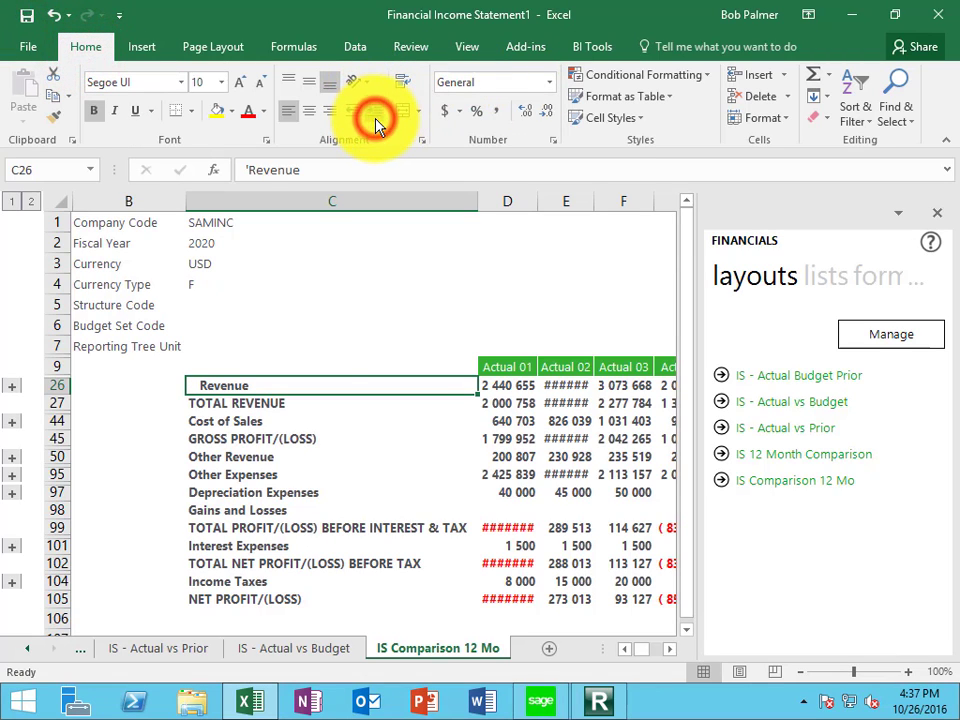
{"action": "left_click", "coordinate": [217, 423]}
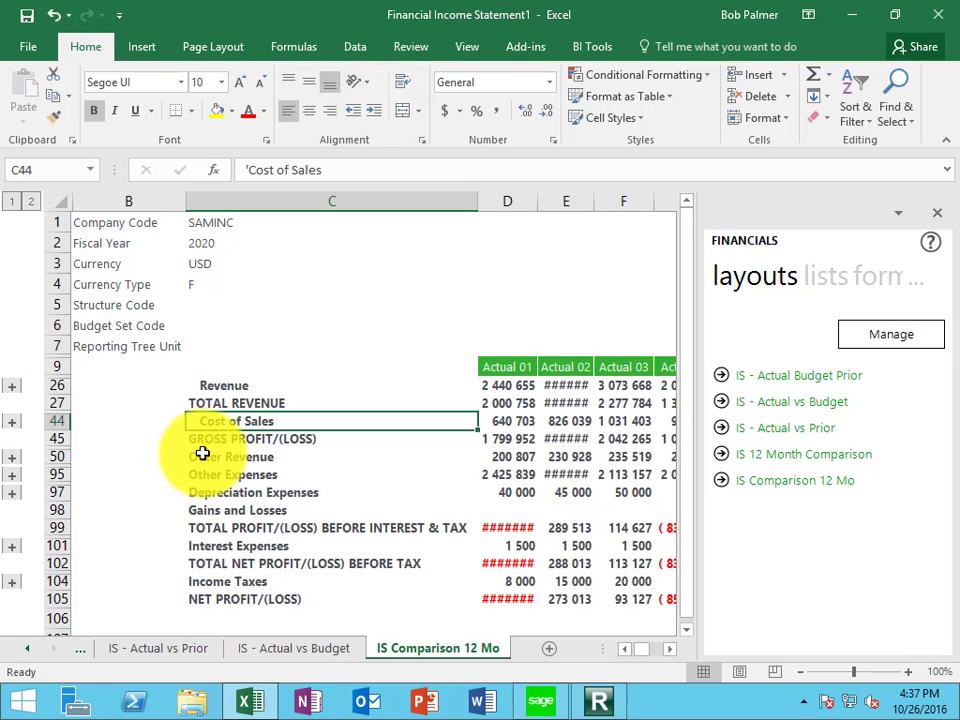
Indent the labels from Other Revenue through Gains and Losses, plus Interest Expenses and Income Taxes, by one level
{"action": "left_click_drag", "start_coordinate": [202, 456], "coordinate": [202, 510]}
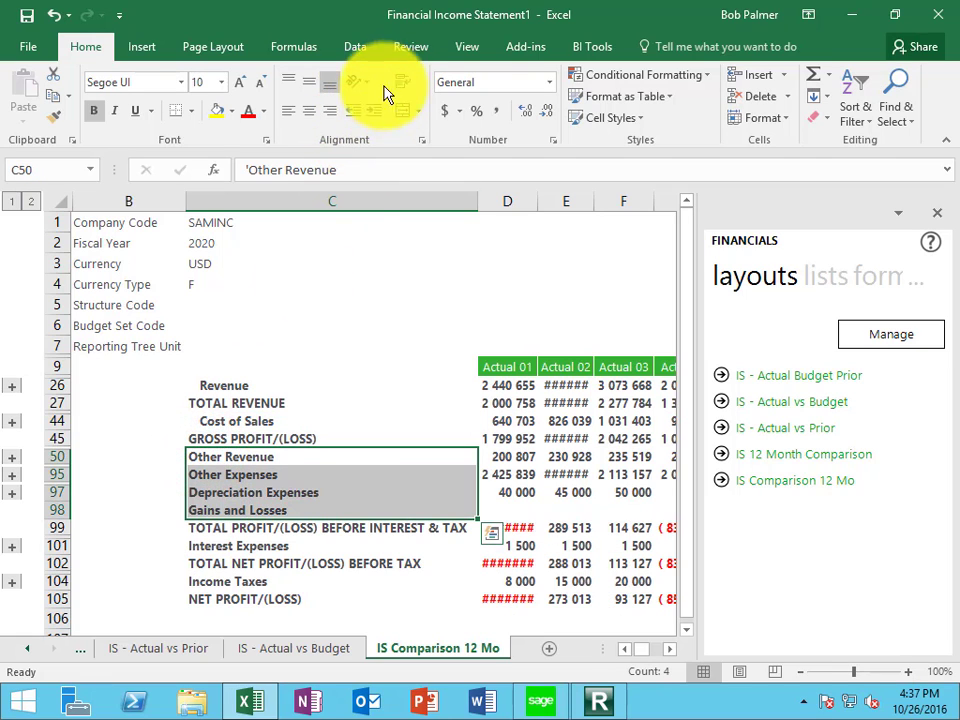
{"action": "left_click", "coordinate": [373, 110]}
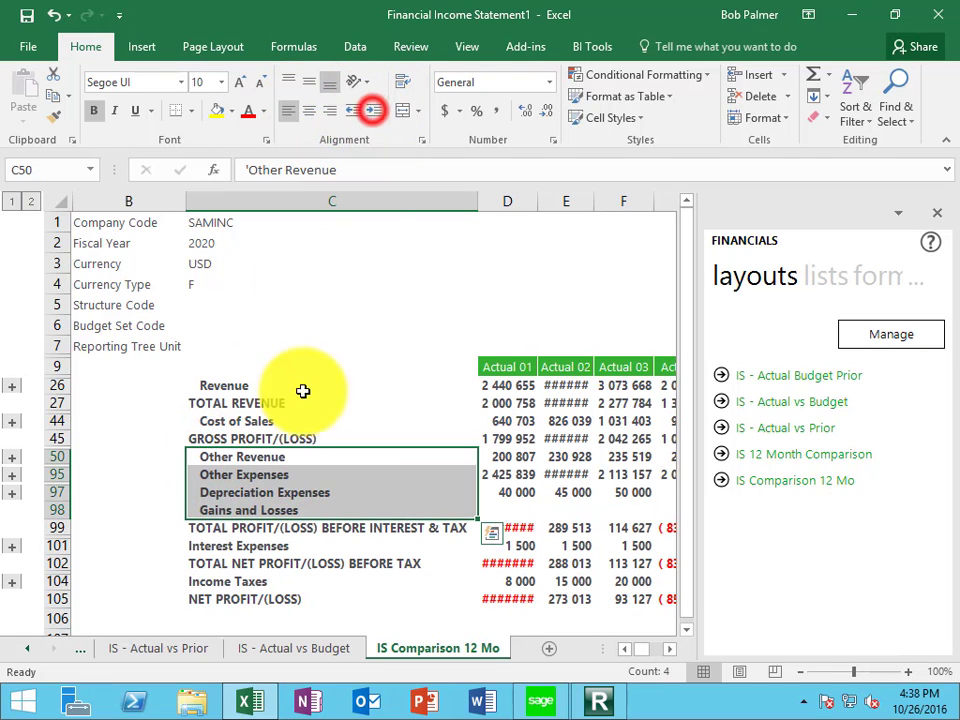
{"action": "left_click", "coordinate": [205, 547]}
{"action": "left_click", "coordinate": [205, 583], "text": "ctrl"}
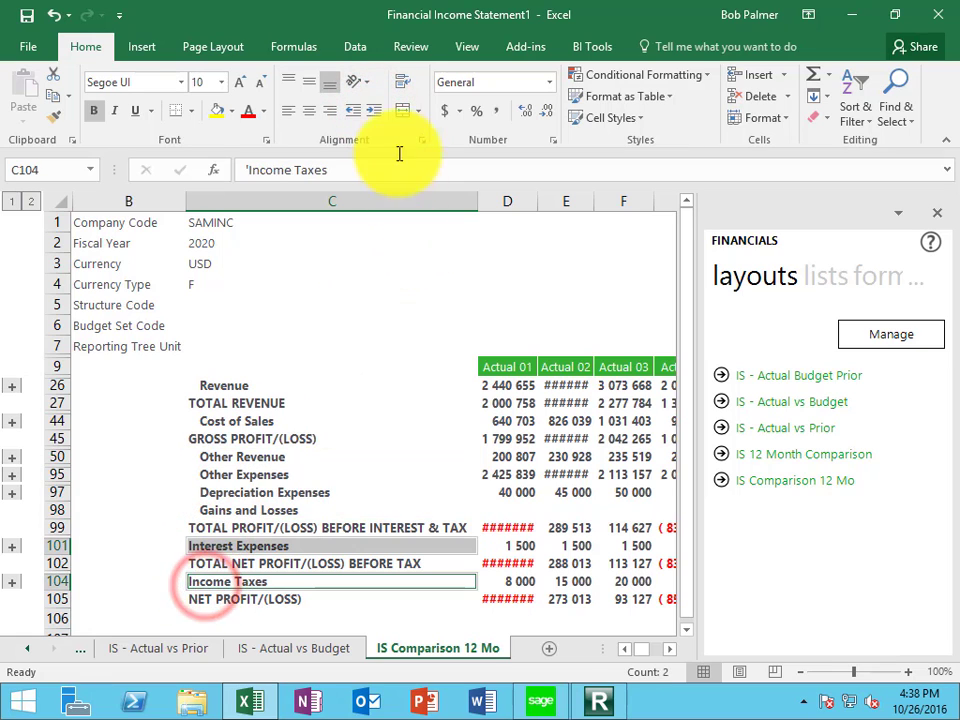
{"action": "left_click", "coordinate": [379, 115]}
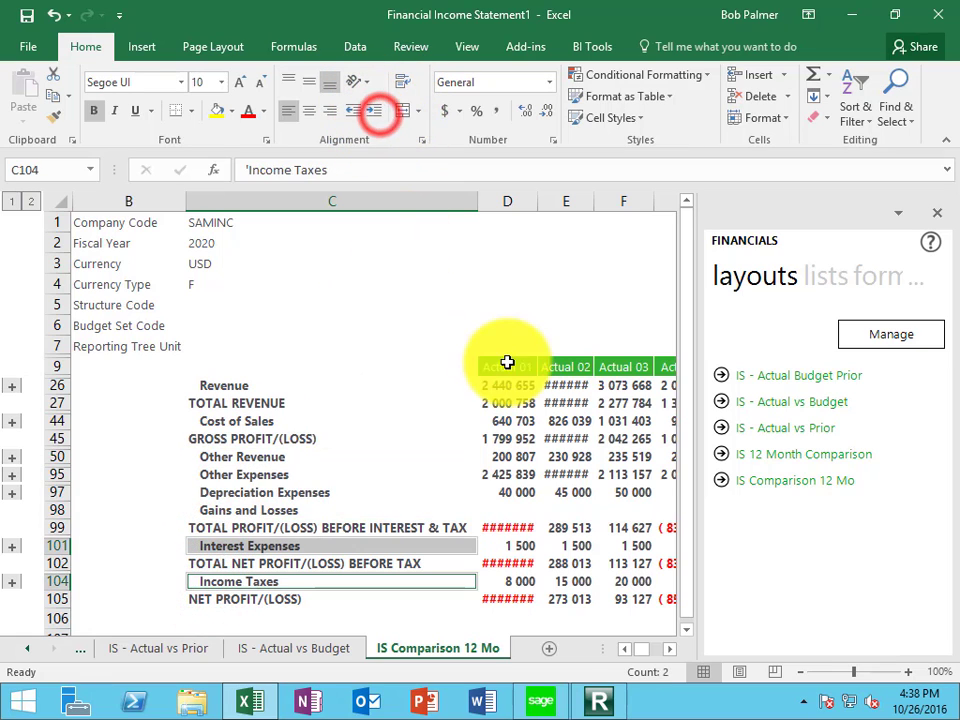
Fill the TOTAL REVENUE row yellow and the NET PROFIT/(LOSS) row light blue, from the label column through Actual YTD 14
{"action": "left_click_drag", "start_coordinate": [249, 403], "coordinate": [561, 405]}
{"action": "left_click", "coordinate": [216, 111]}
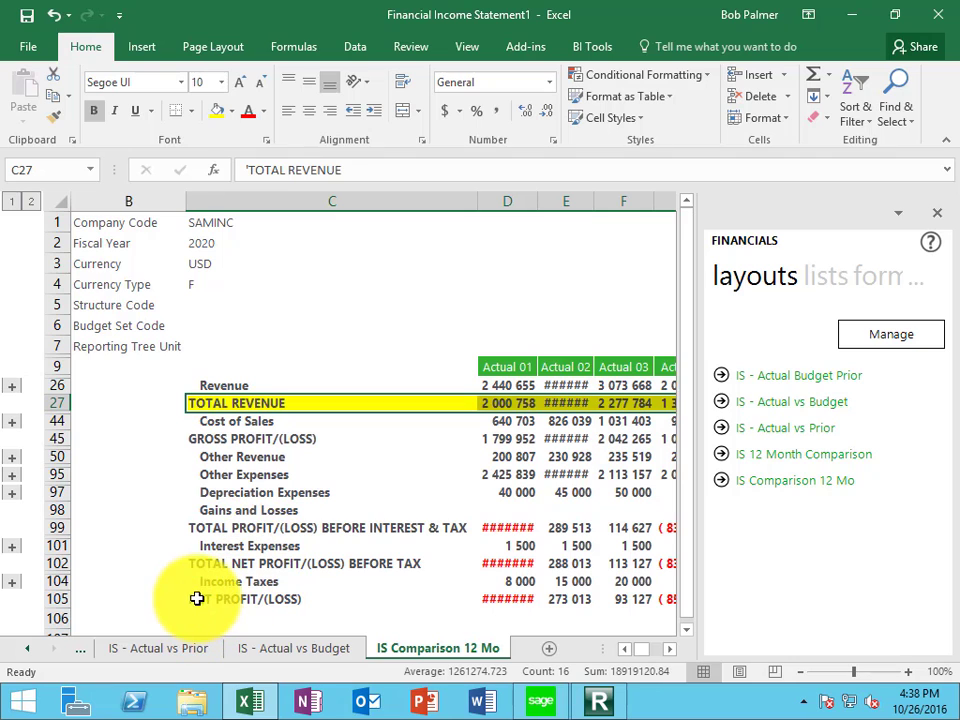
{"action": "left_click_drag", "start_coordinate": [197, 598], "coordinate": [547, 600]}
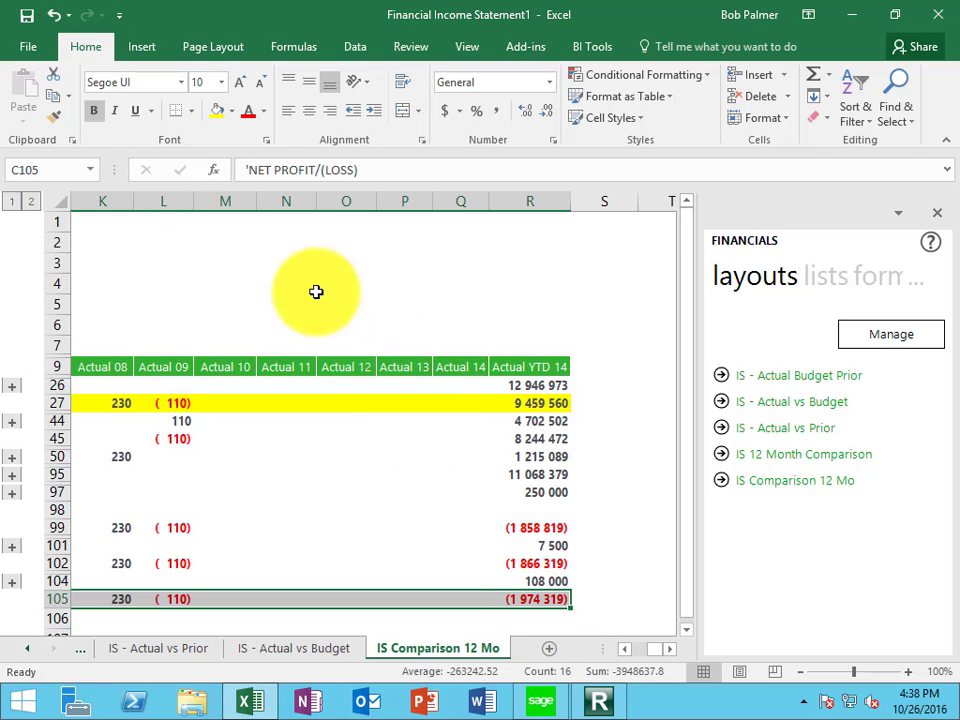
{"action": "left_click", "coordinate": [232, 113]}
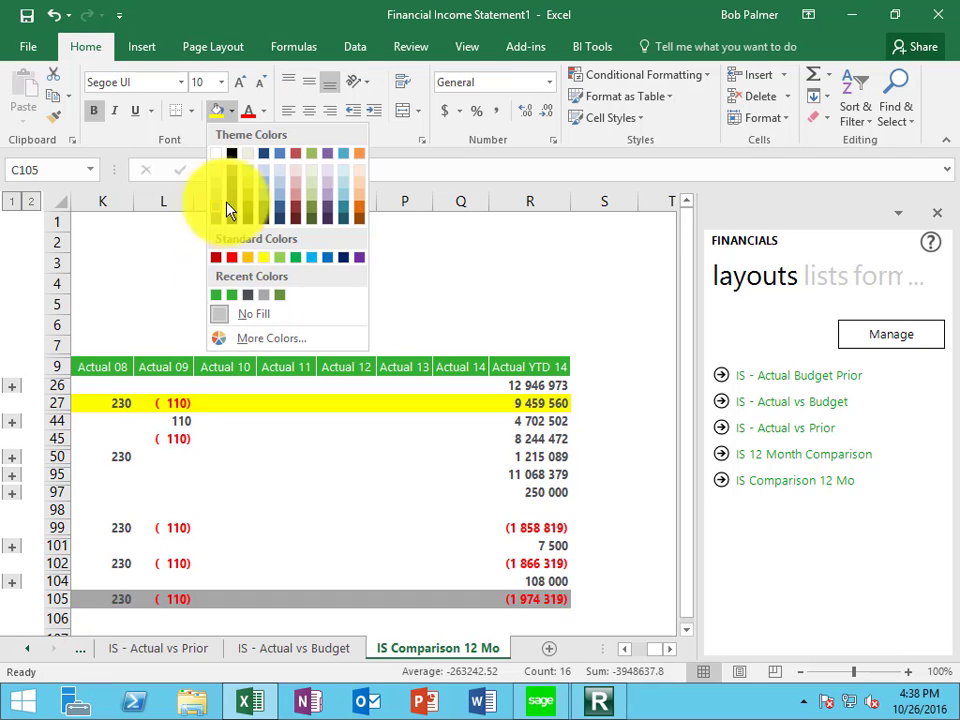
{"action": "left_click", "coordinate": [268, 192]}
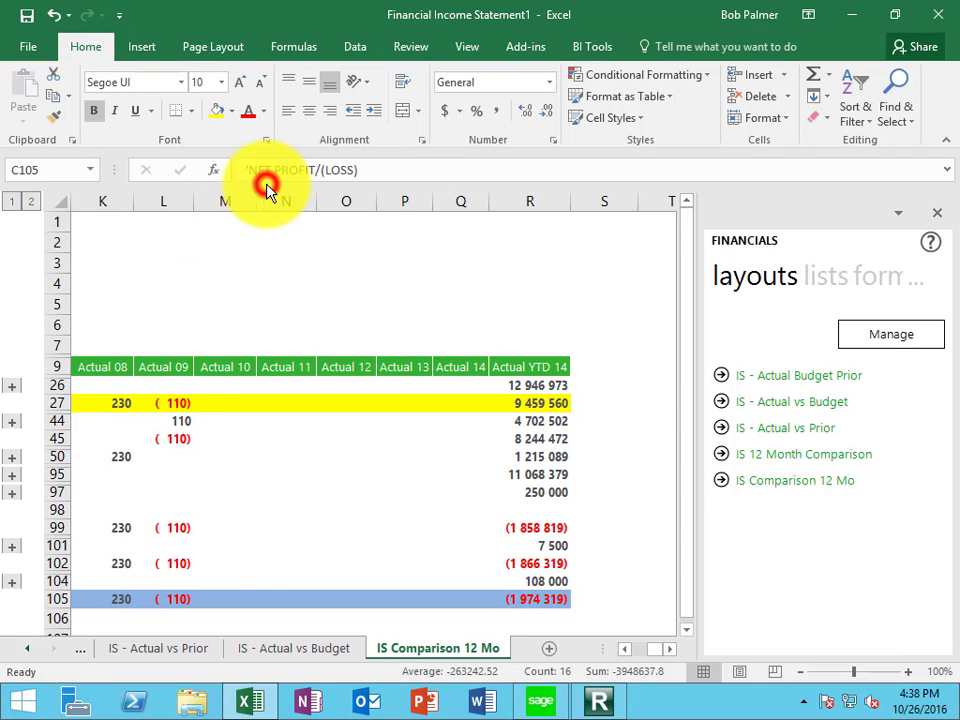
{"action": "scroll", "coordinate": [424, 557], "scroll_direction": "left", "scroll_amount": 3}
{"action": "left_click", "coordinate": [397, 535]}
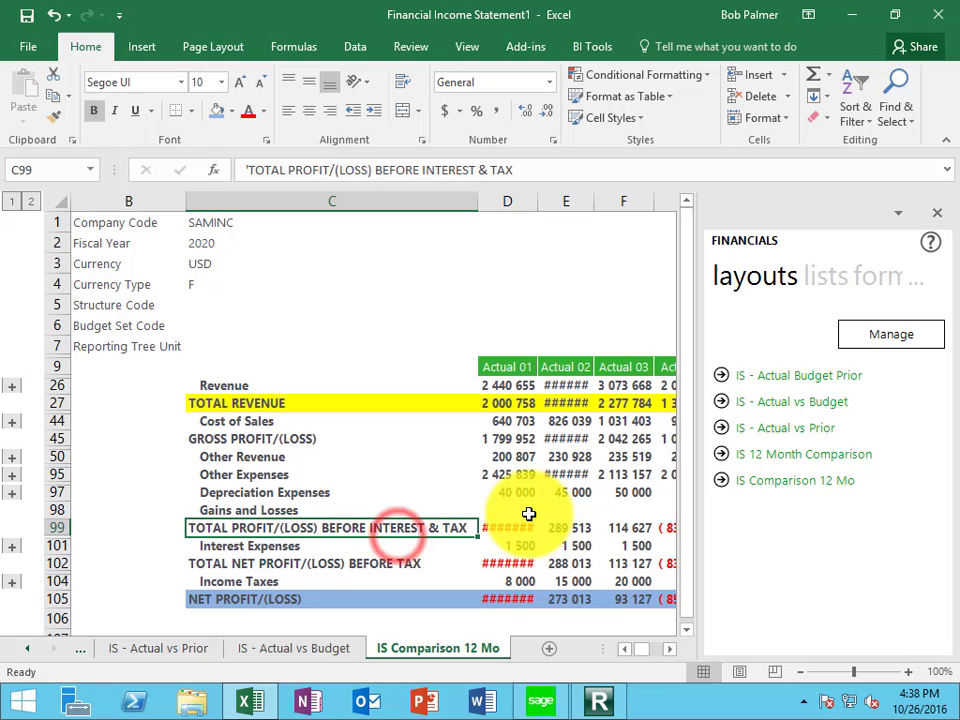
Switch to Report Manager and save the Financial Income Statement1 workbook as the Financial Income Statement report's Excel template, Financial Income Statement.xltx
{"action": "left_click", "coordinate": [610, 706]}
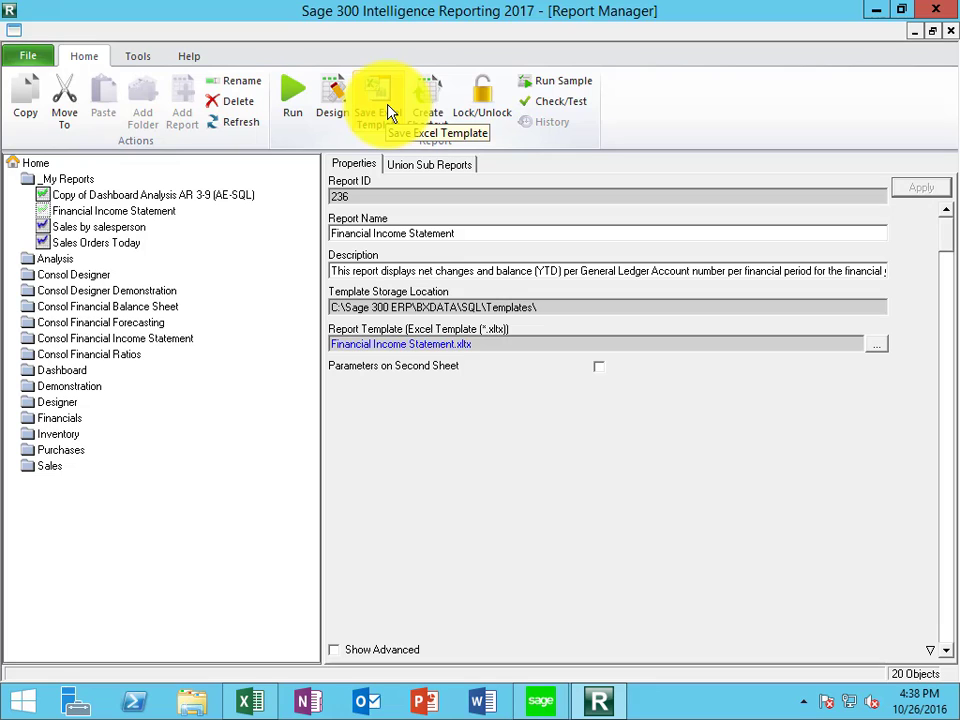
{"action": "left_click", "coordinate": [148, 215]}
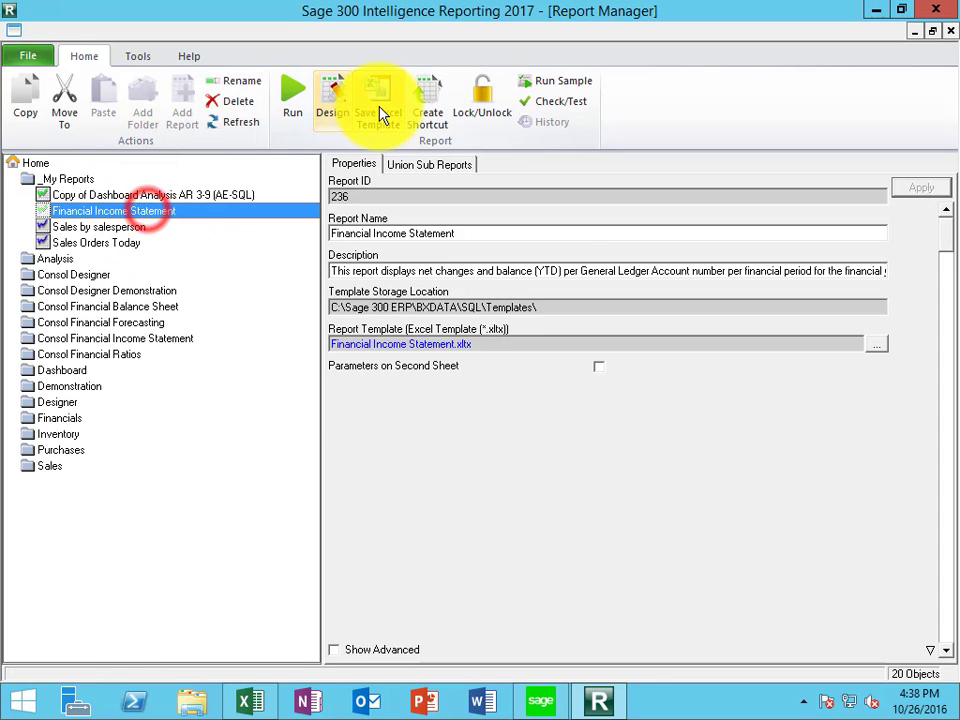
{"action": "left_click", "coordinate": [377, 100]}
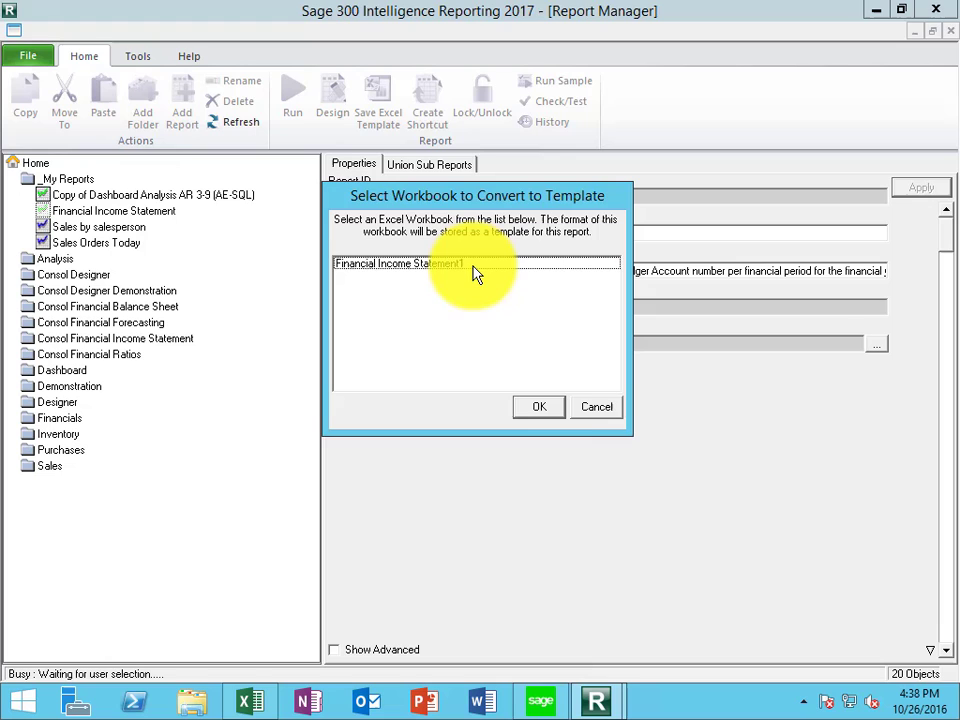
{"action": "left_click", "coordinate": [471, 263]}
{"action": "left_click", "coordinate": [545, 407]}
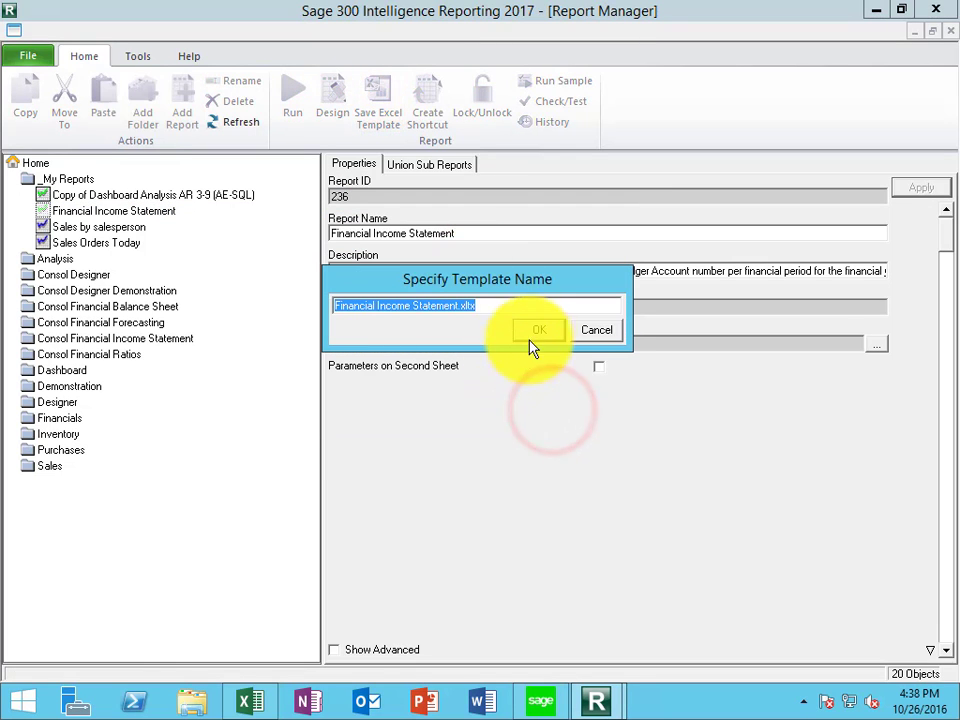
{"action": "left_click", "coordinate": [535, 331]}
{"action": "left_click", "coordinate": [565, 424]}
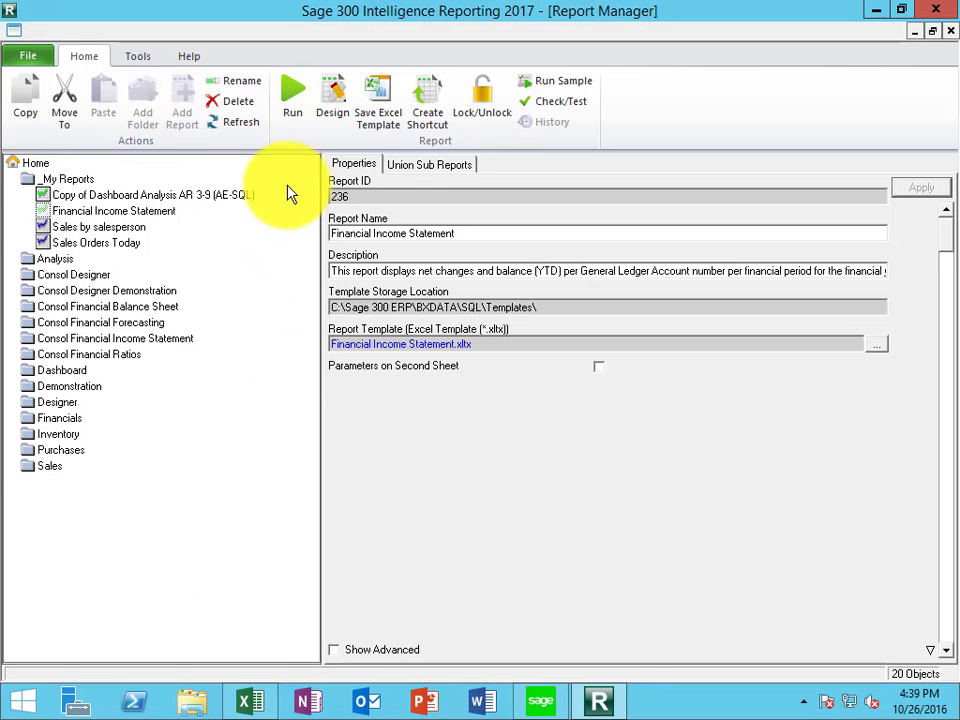
Run the Financial Income Statement report for financial year 2018 and check the formatting across the IS Comparison 12 Mo sheet
{"action": "left_click", "coordinate": [303, 92]}
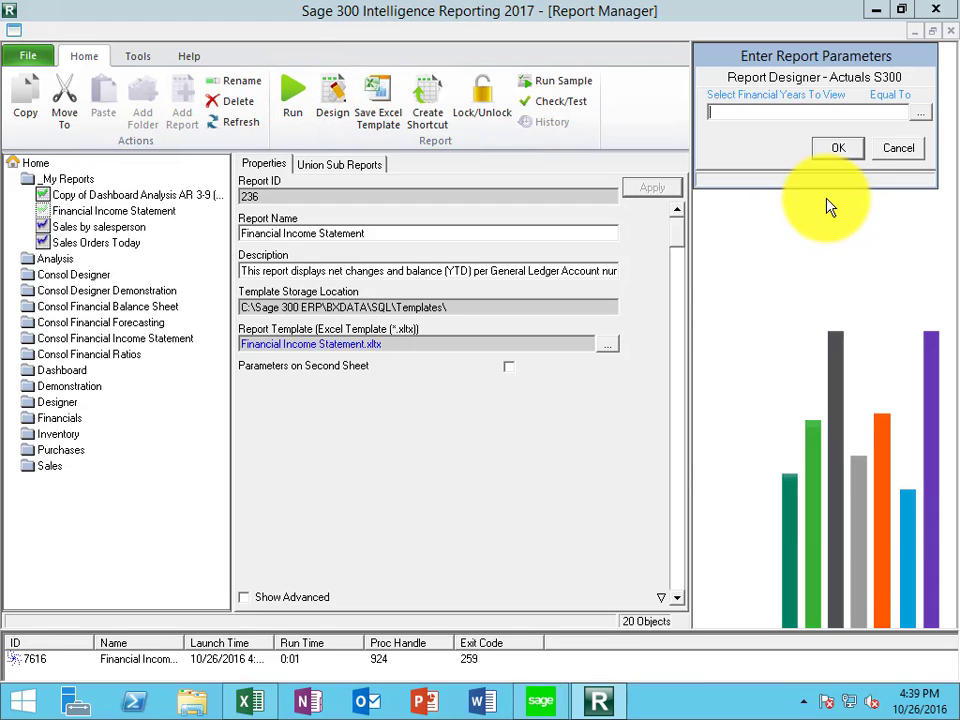
{"action": "left_click", "coordinate": [920, 112]}
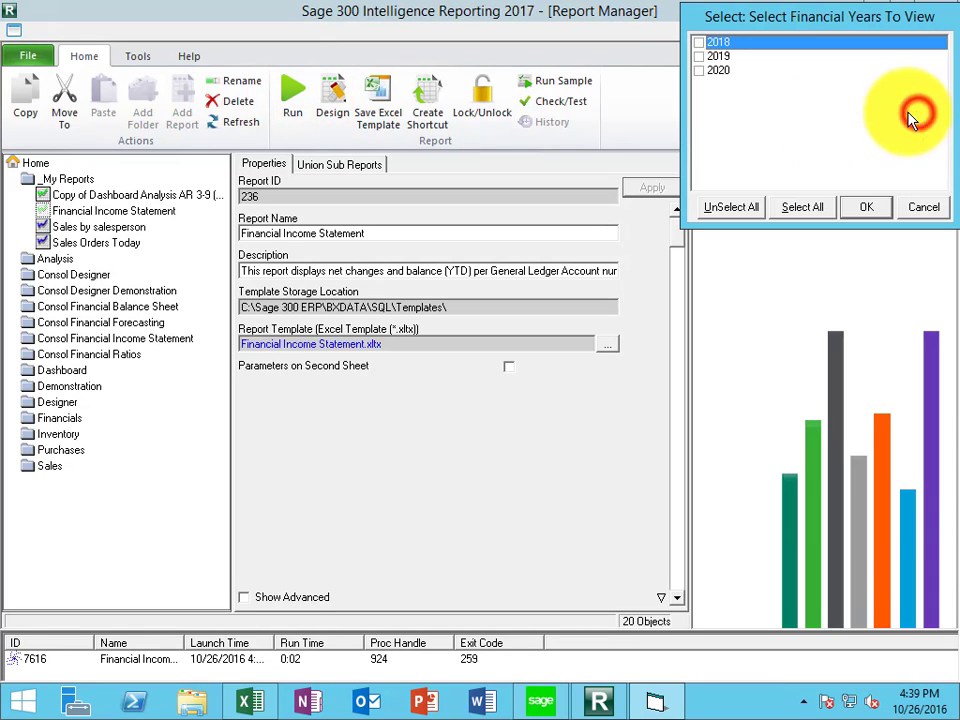
{"action": "left_click", "coordinate": [697, 42]}
{"action": "left_click", "coordinate": [866, 206]}
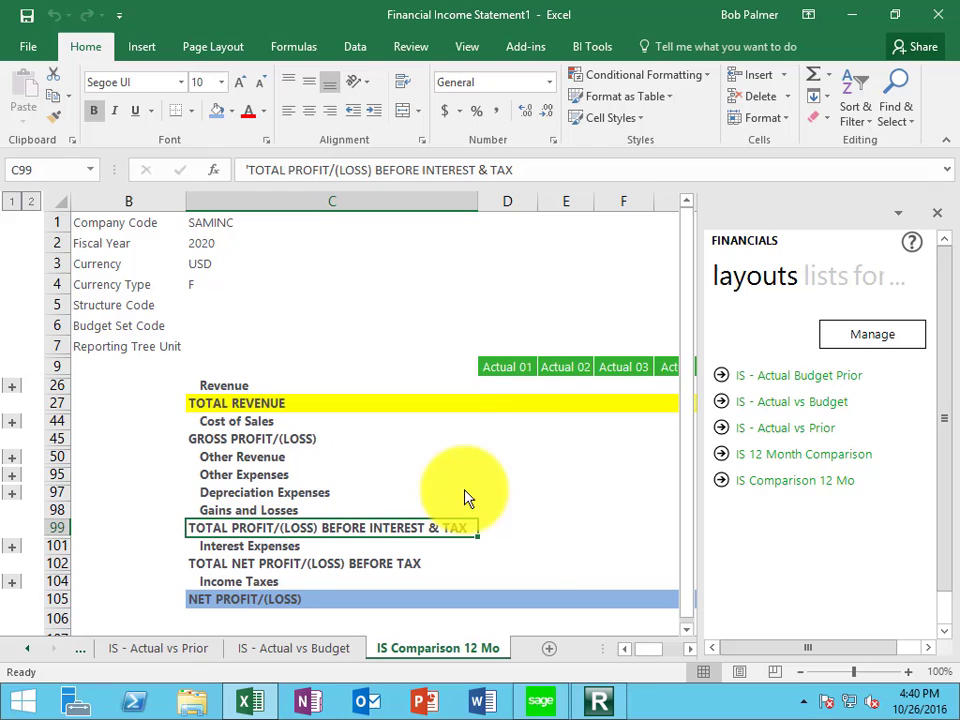
{"action": "left_click", "coordinate": [690, 651]}
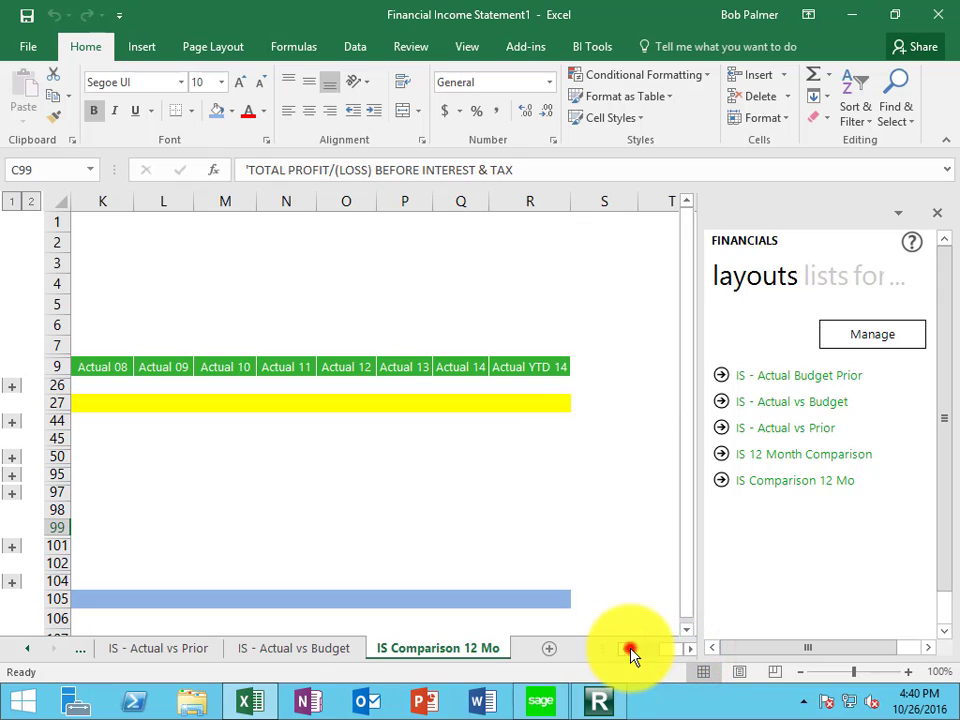
{"action": "left_click", "coordinate": [630, 652]}
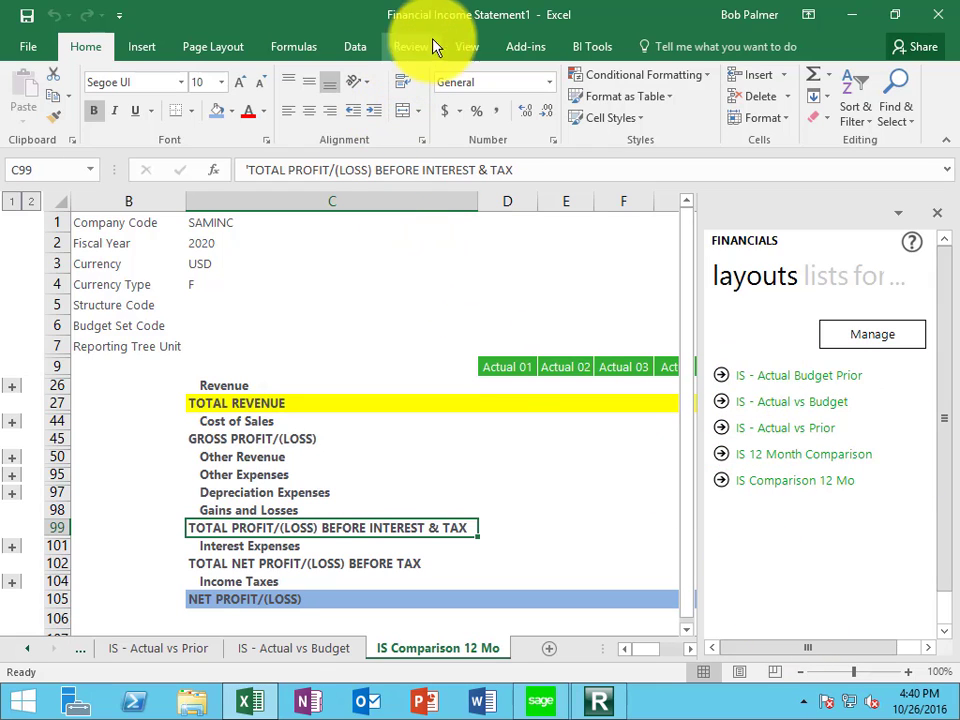
{"action": "left_click", "coordinate": [572, 47]}
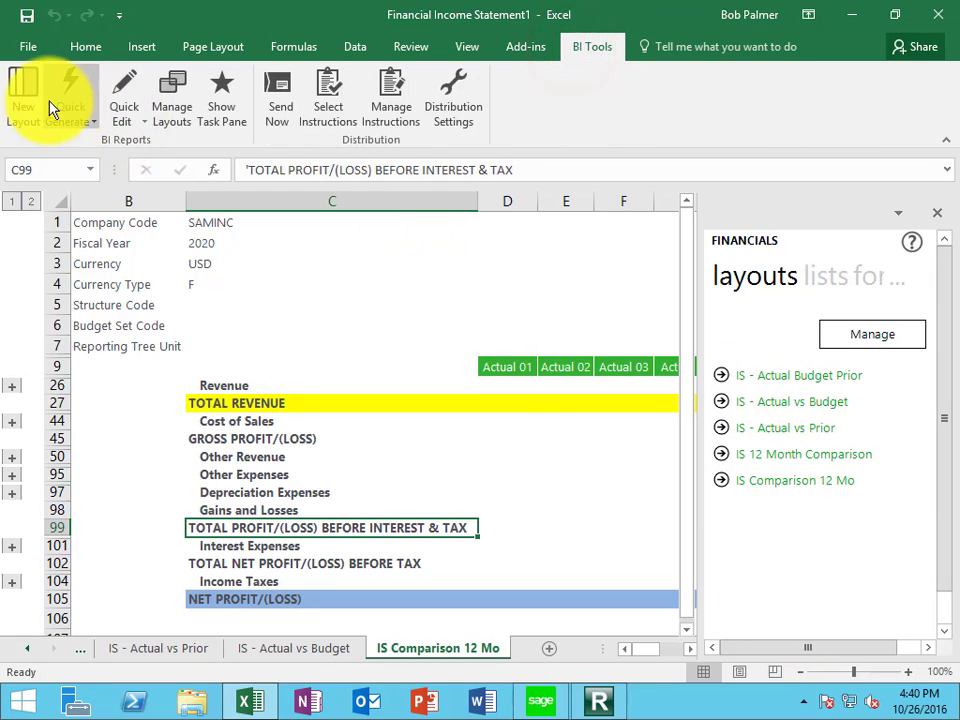
{"action": "left_click", "coordinate": [22, 105]}
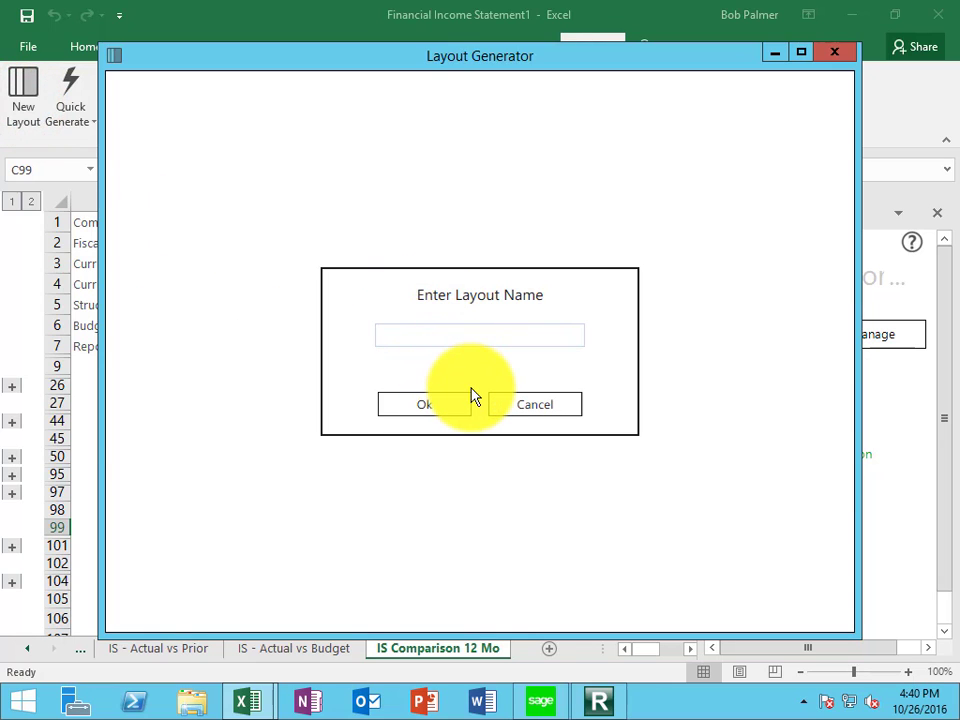
{"action": "left_click", "coordinate": [522, 406]}
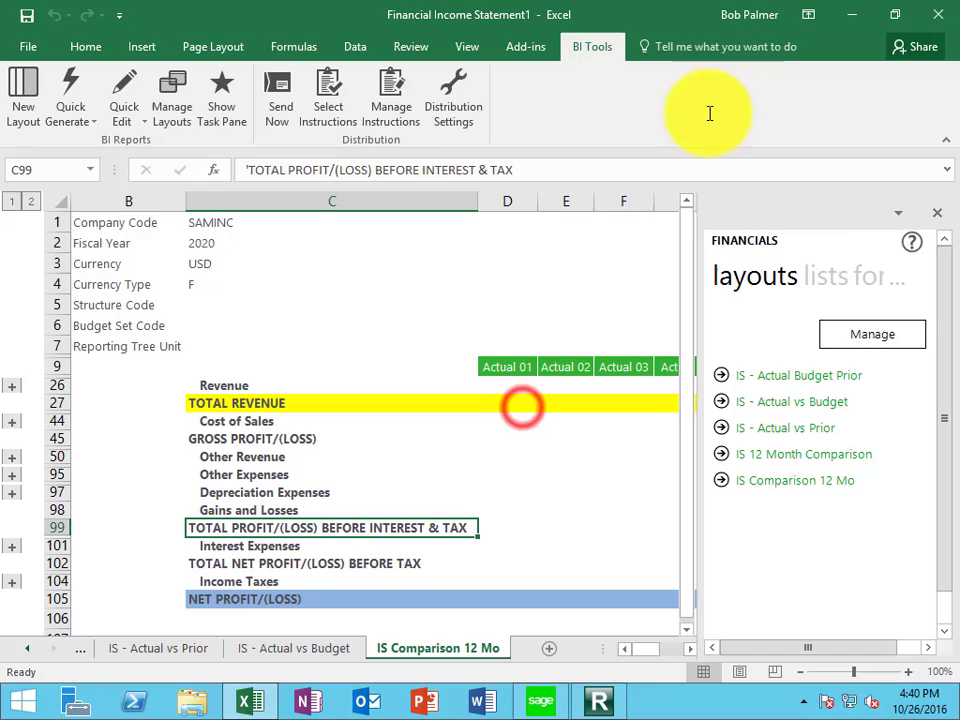
Look through the lists, formulas, trees, tools and layouts sections of the Financials task pane
{"action": "left_click", "coordinate": [836, 277]}
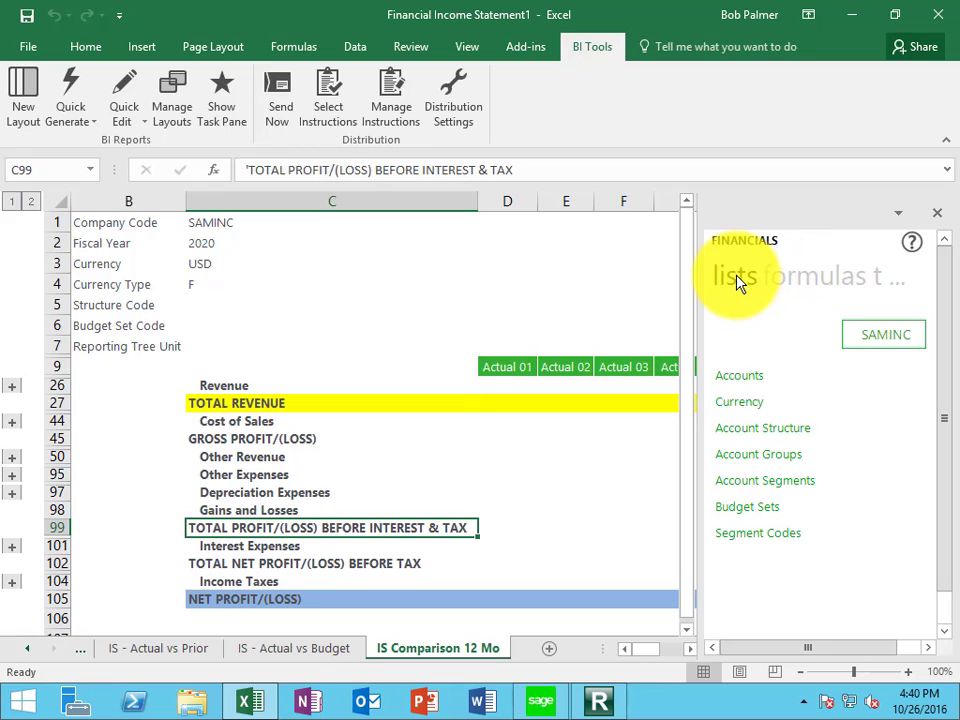
{"action": "left_click", "coordinate": [761, 377]}
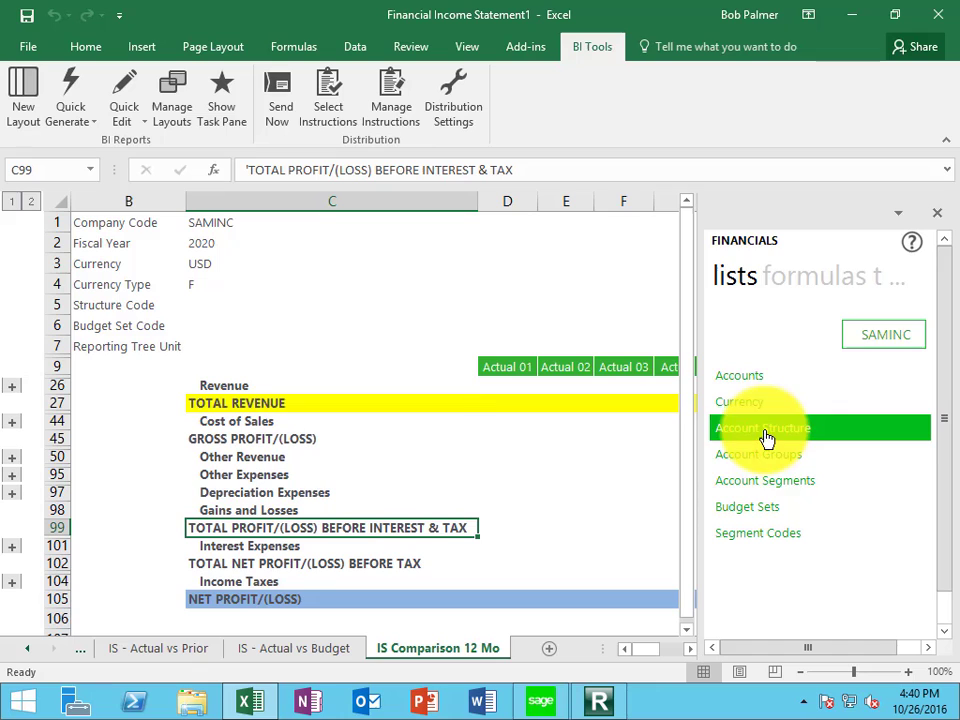
{"action": "left_click", "coordinate": [790, 284]}
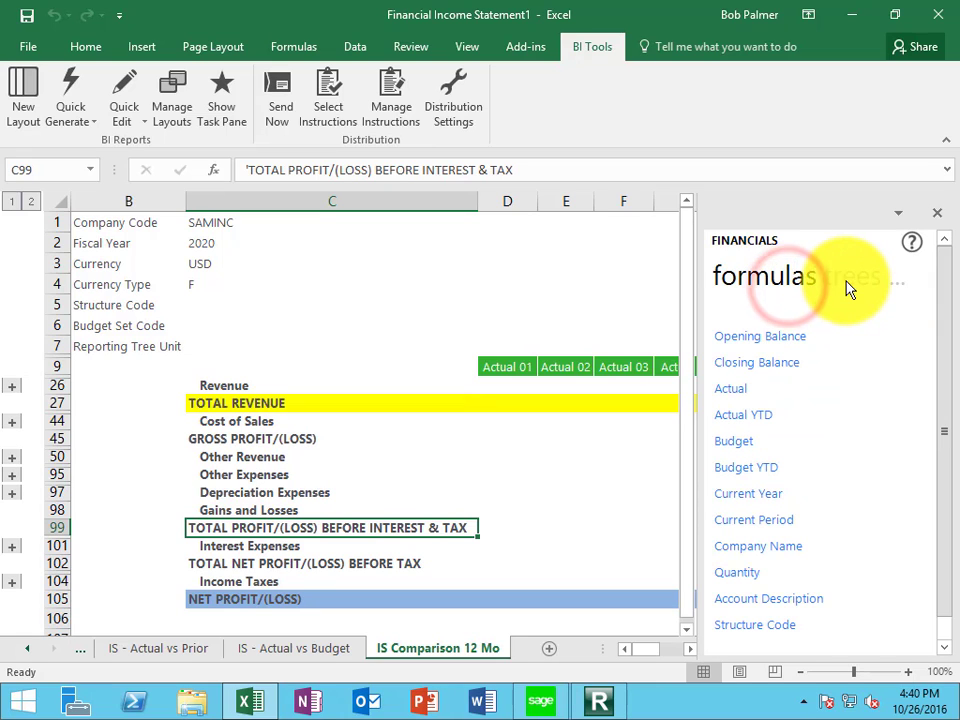
{"action": "left_click", "coordinate": [848, 289]}
{"action": "left_click", "coordinate": [810, 285]}
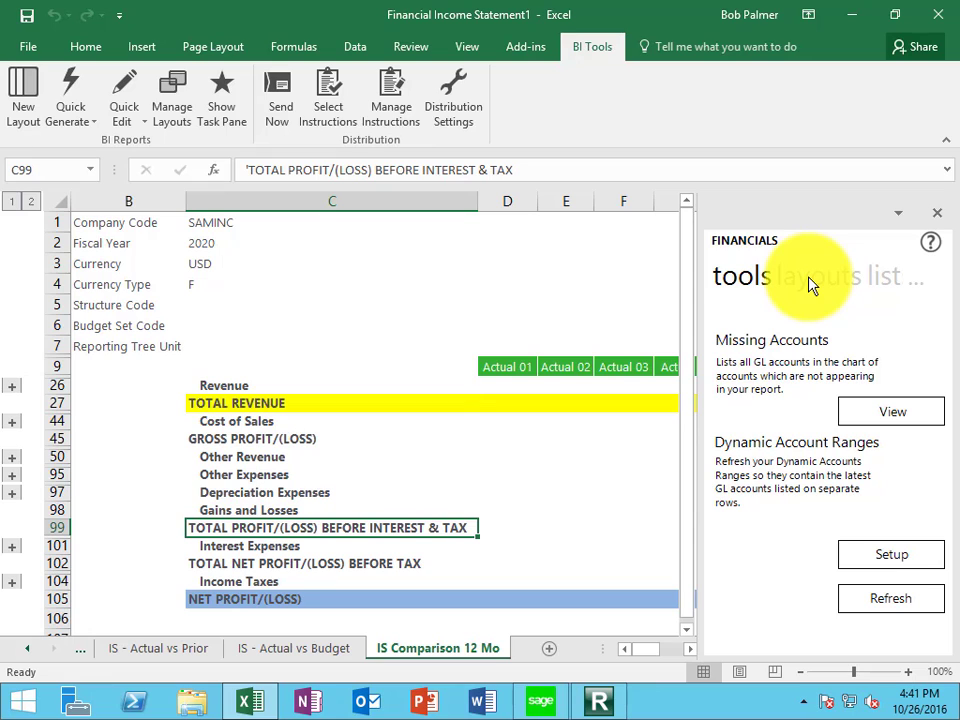
{"action": "left_click", "coordinate": [737, 281]}
{"action": "left_click", "coordinate": [810, 280]}
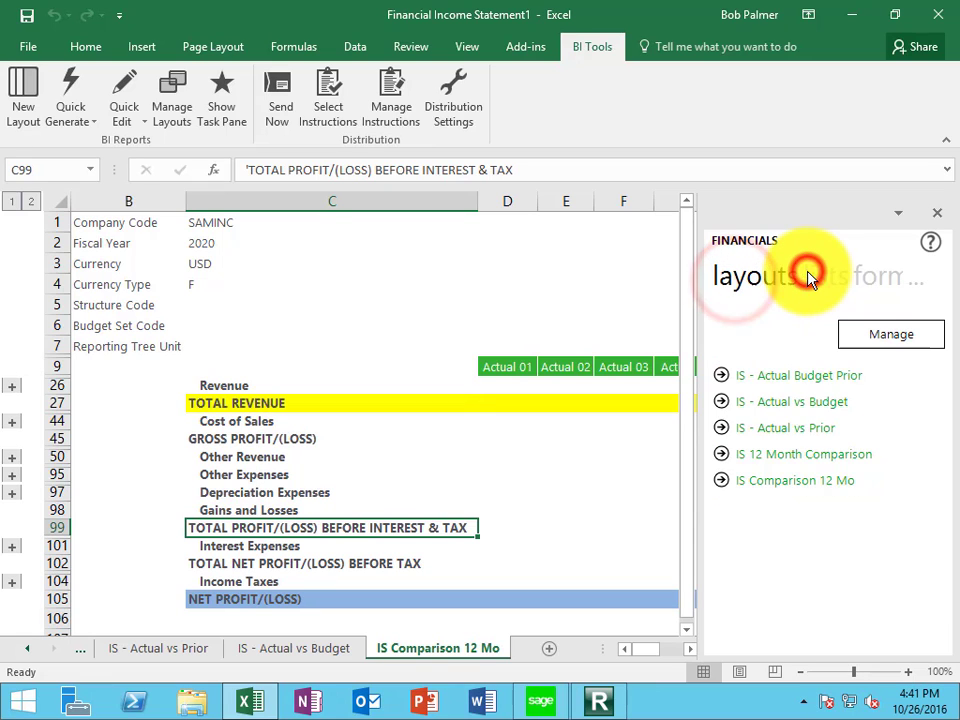
{"action": "left_click", "coordinate": [846, 281]}
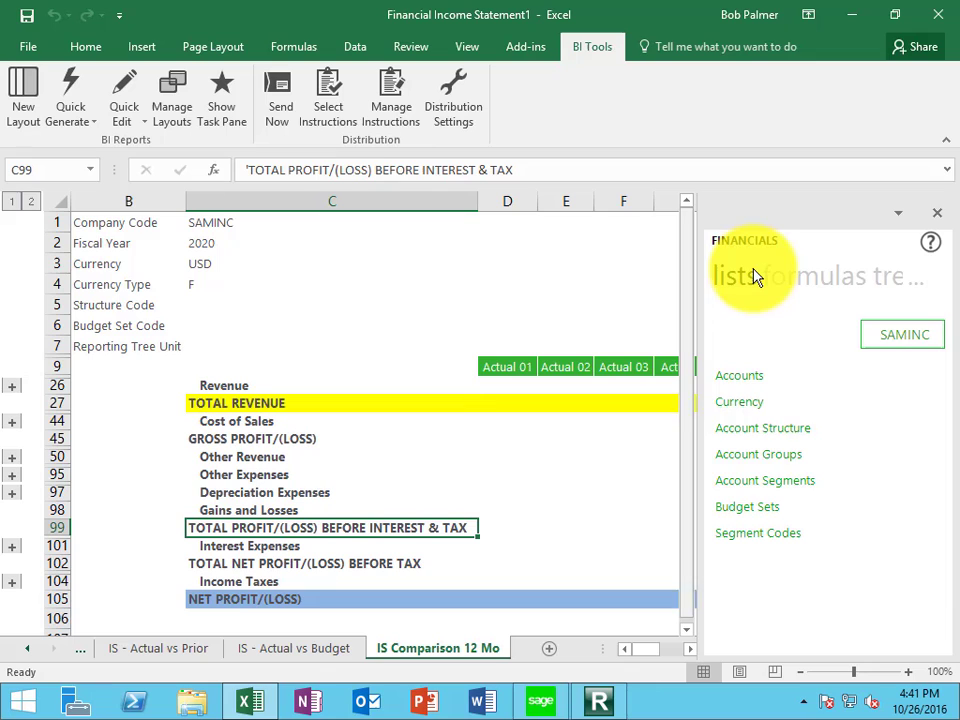
{"action": "left_click", "coordinate": [793, 272]}
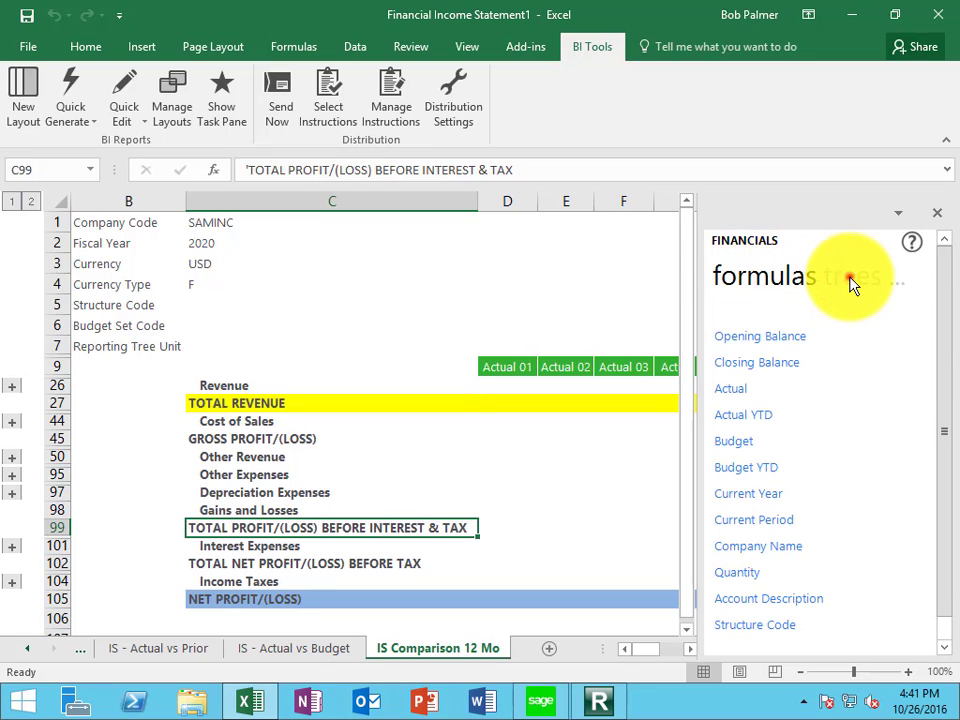
{"action": "left_click", "coordinate": [850, 282]}
{"action": "left_click", "coordinate": [832, 280]}
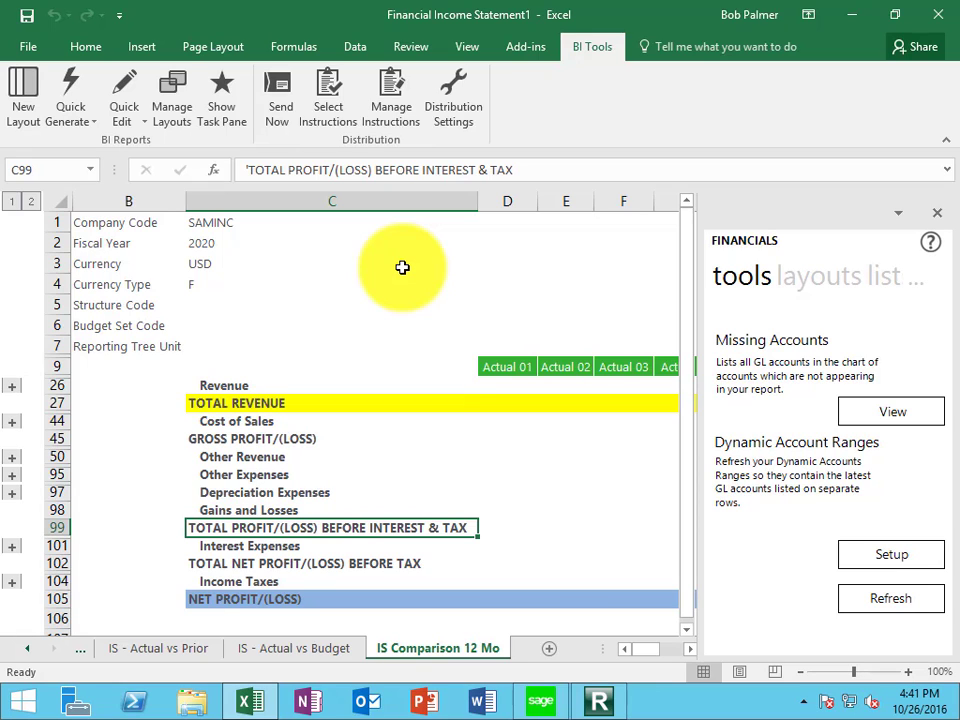
{"action": "left_click", "coordinate": [852, 280]}
{"action": "left_click", "coordinate": [852, 280]}
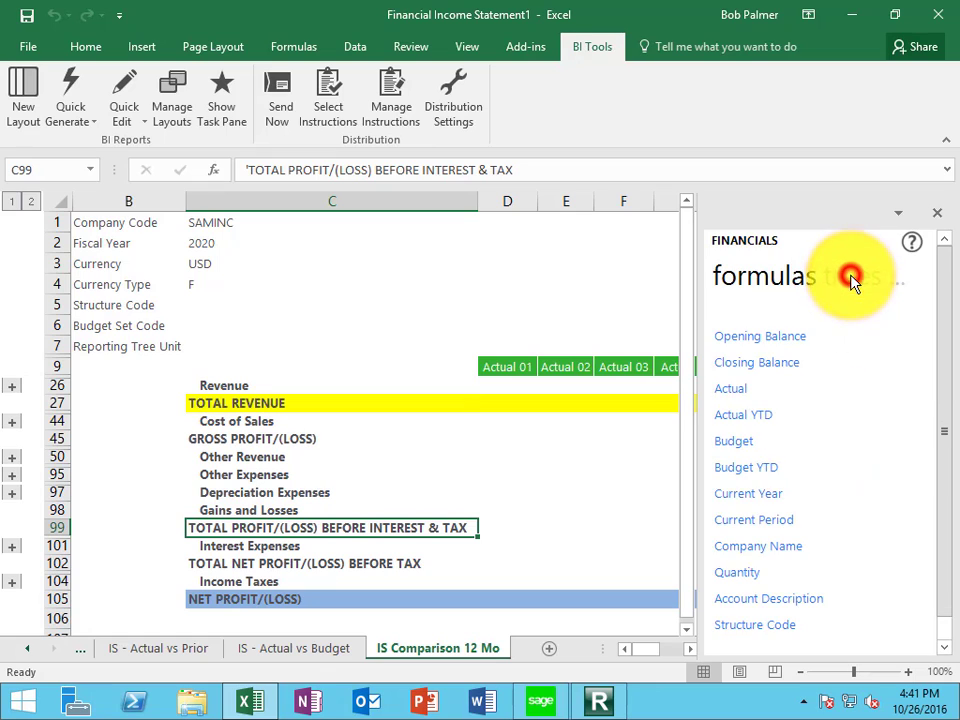
{"action": "left_click", "coordinate": [852, 280]}
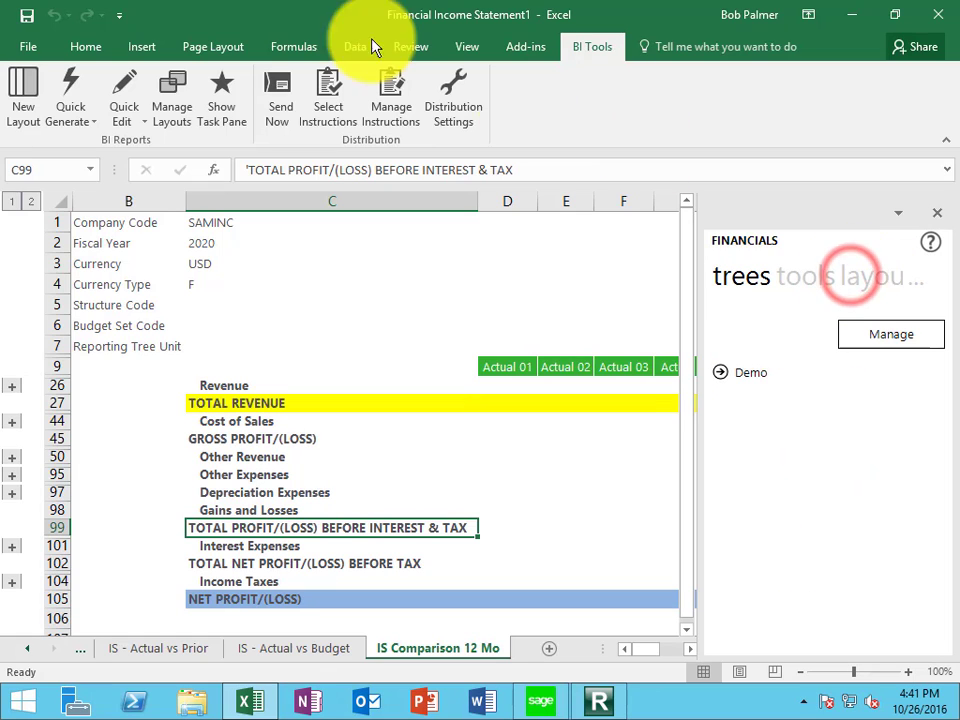
{"action": "left_click", "coordinate": [227, 104]}
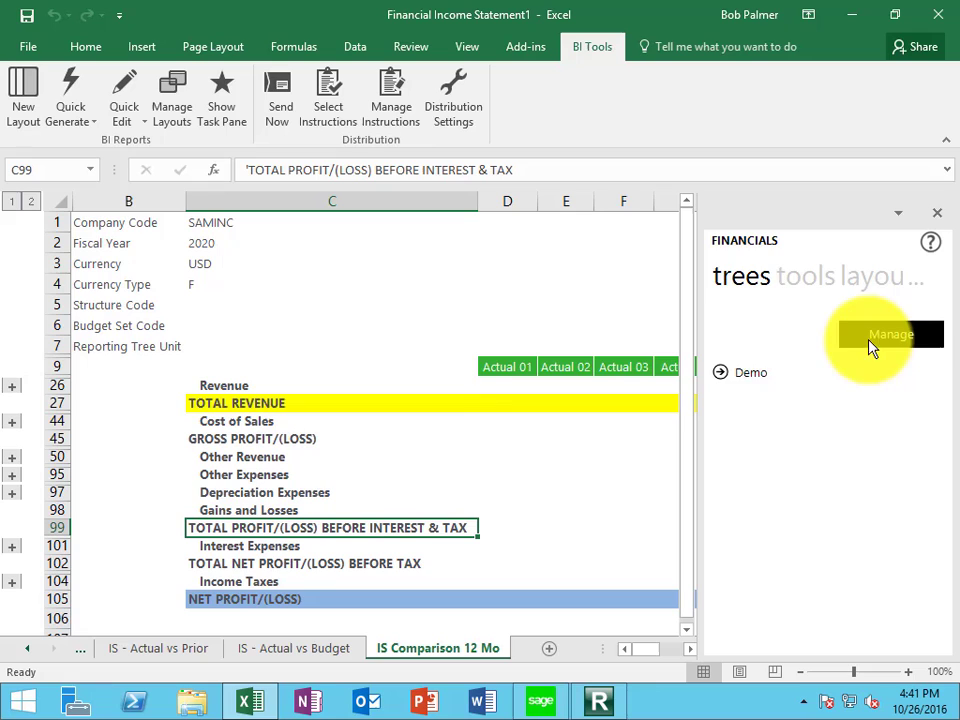
{"action": "left_click", "coordinate": [800, 280]}
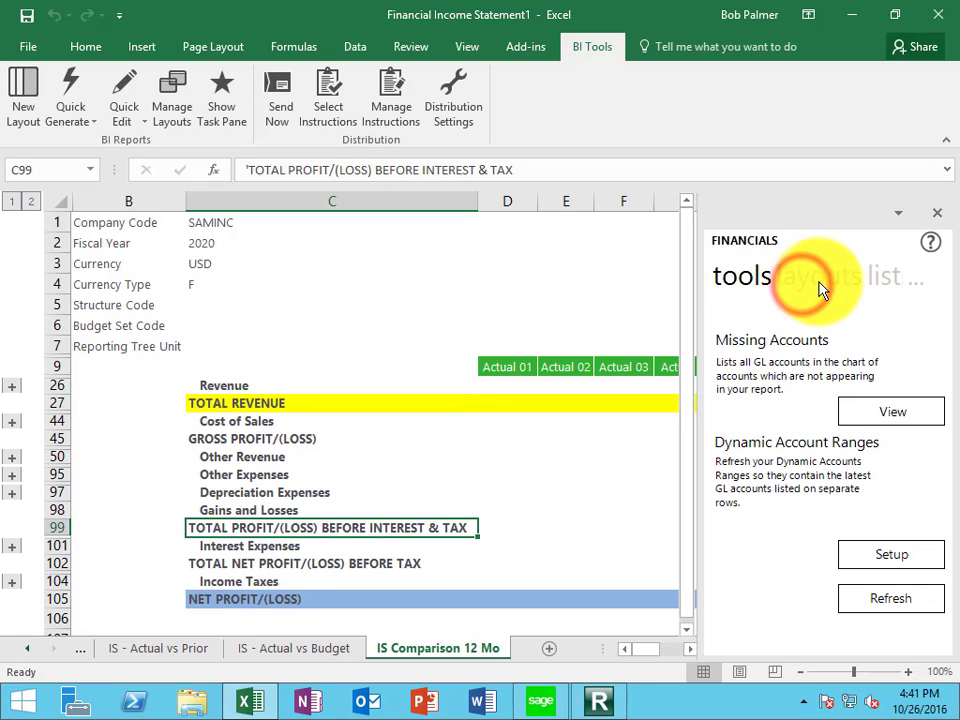
{"action": "left_click", "coordinate": [820, 285]}
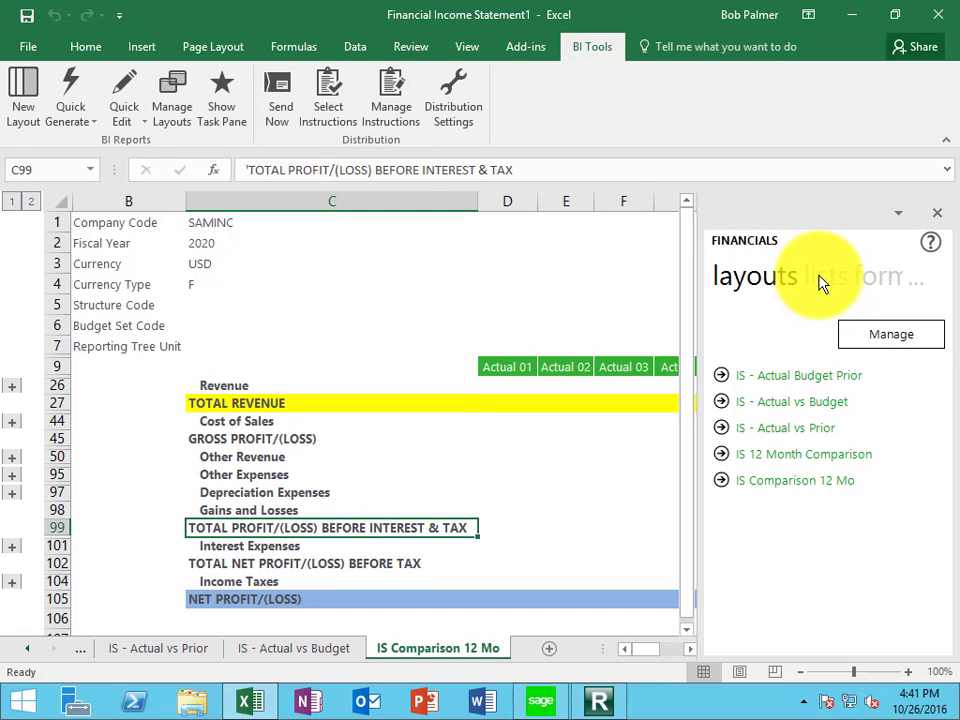
Switch back to Report Manager
{"action": "left_click", "coordinate": [596, 702]}
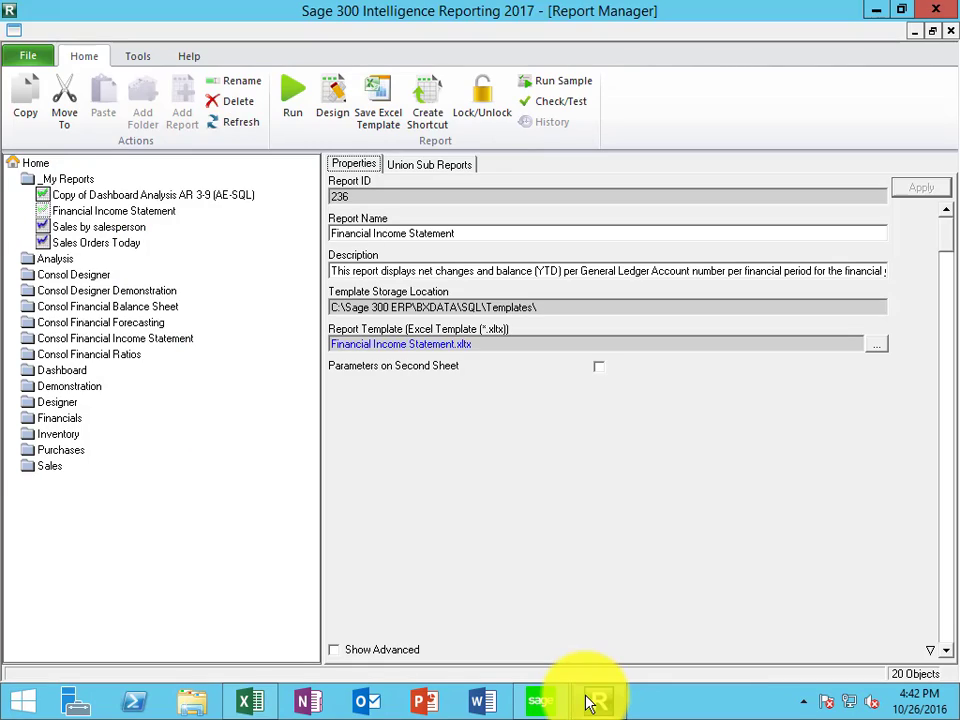